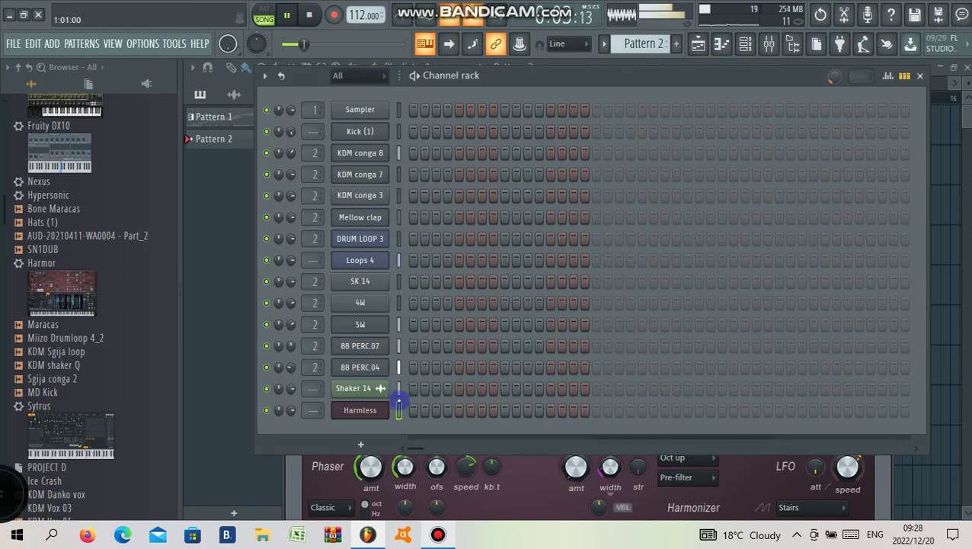
- Write a D4, A4 and D5 chord at the start of bar 1 in the Harmless channel's piano roll
click(418, 316)
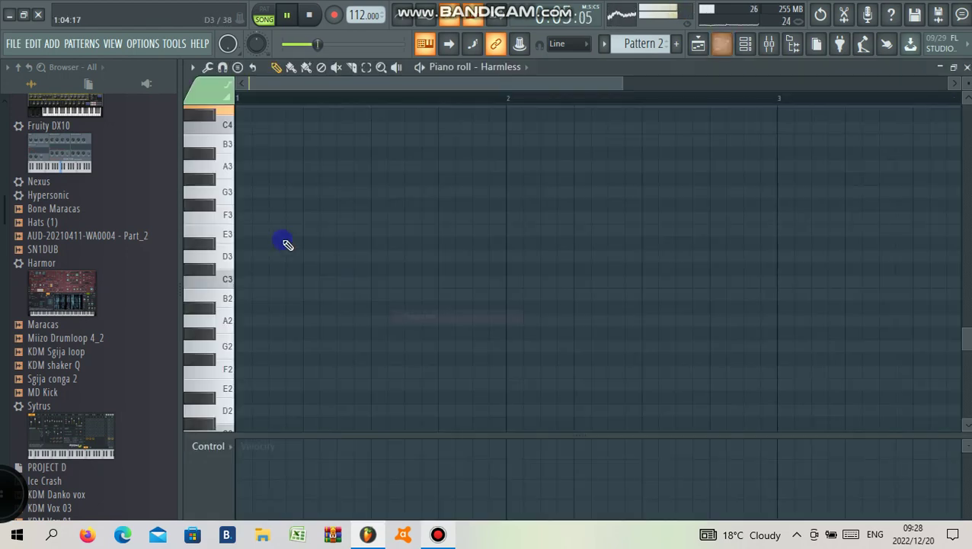
click(232, 215)
scroll(248, 189, up, 2)
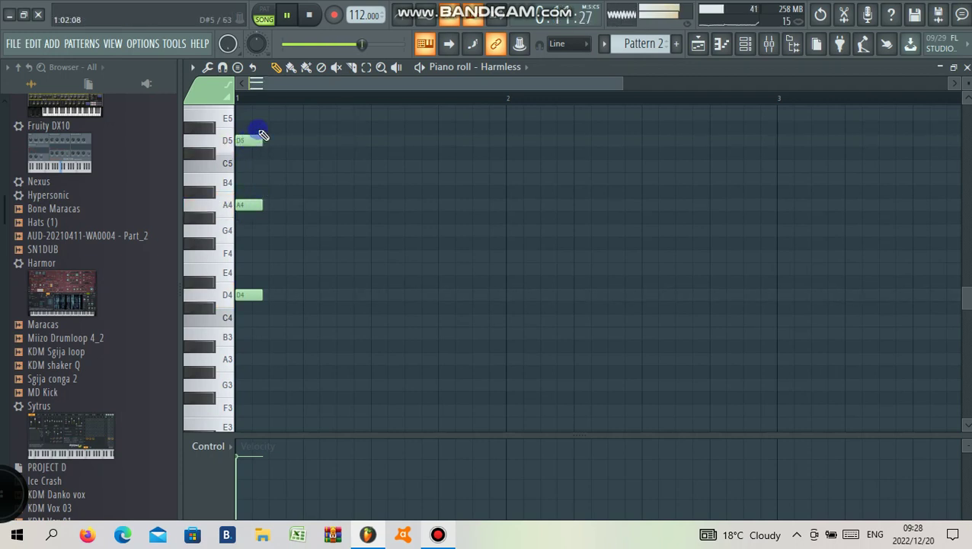
- Stretch the three Harmless chord notes to four bars long and set their velocity to 38%
drag(846, 309, 819, 306)
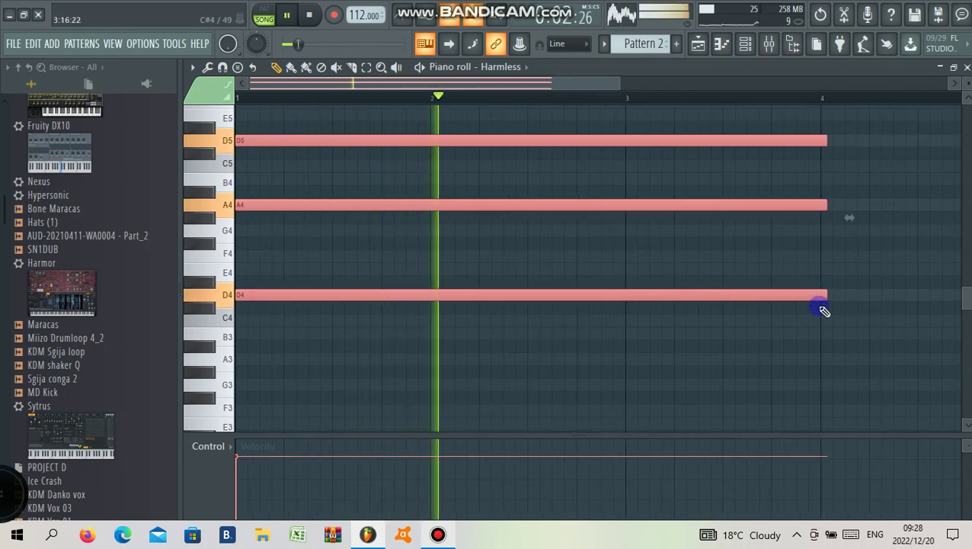
scroll(794, 323, down, 1)
drag(720, 297, 873, 309)
key(space)
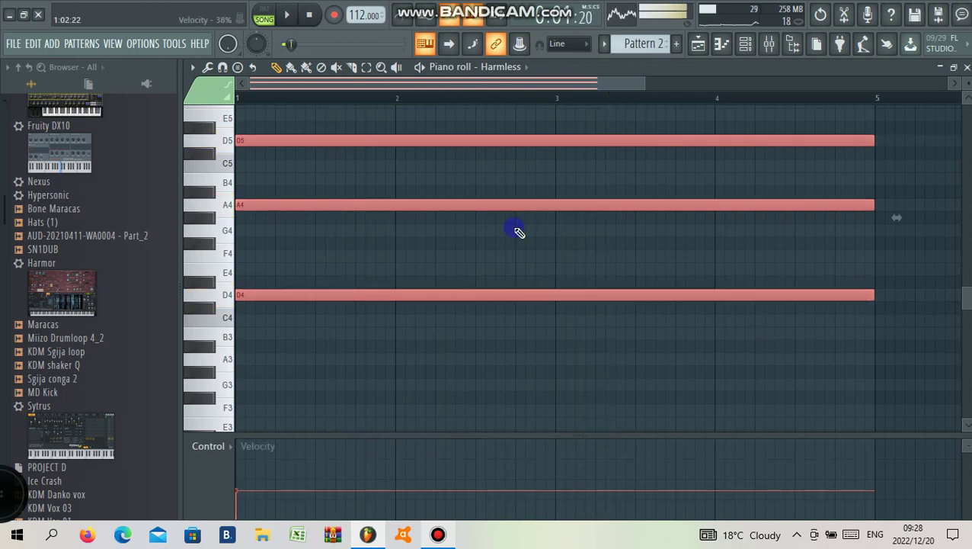
key(space)
- Set the Harmless channel's root note to D#5 in its miscellaneous settings
click(724, 48)
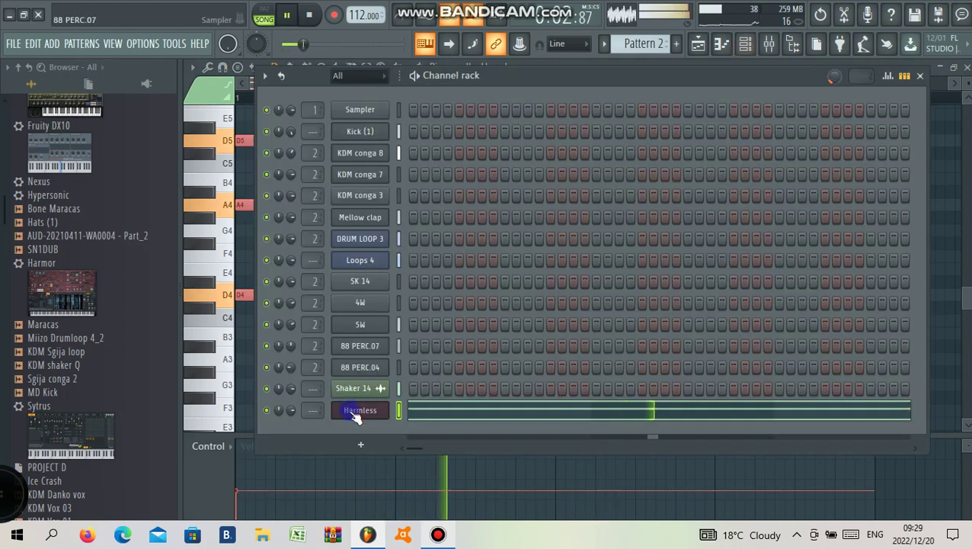
click(355, 411)
click(305, 229)
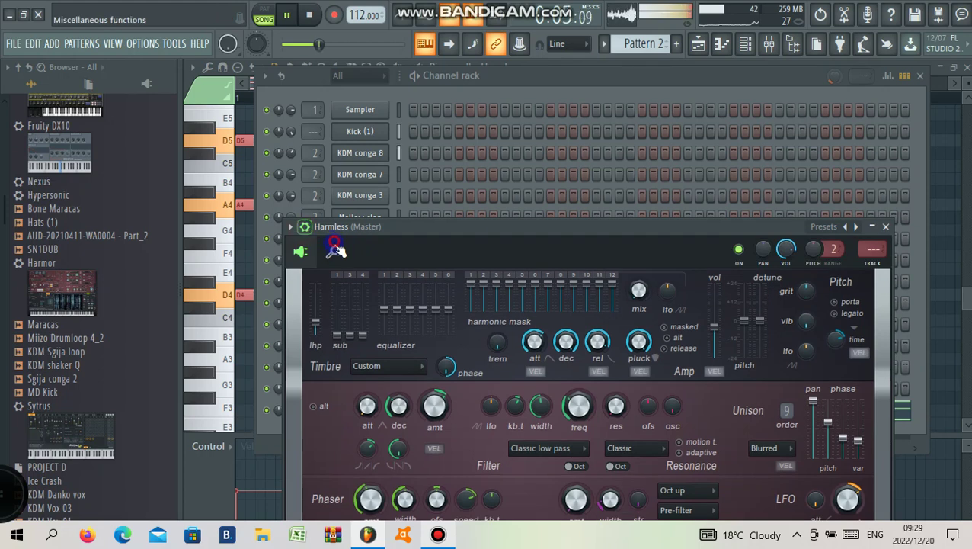
click(332, 252)
key(space)
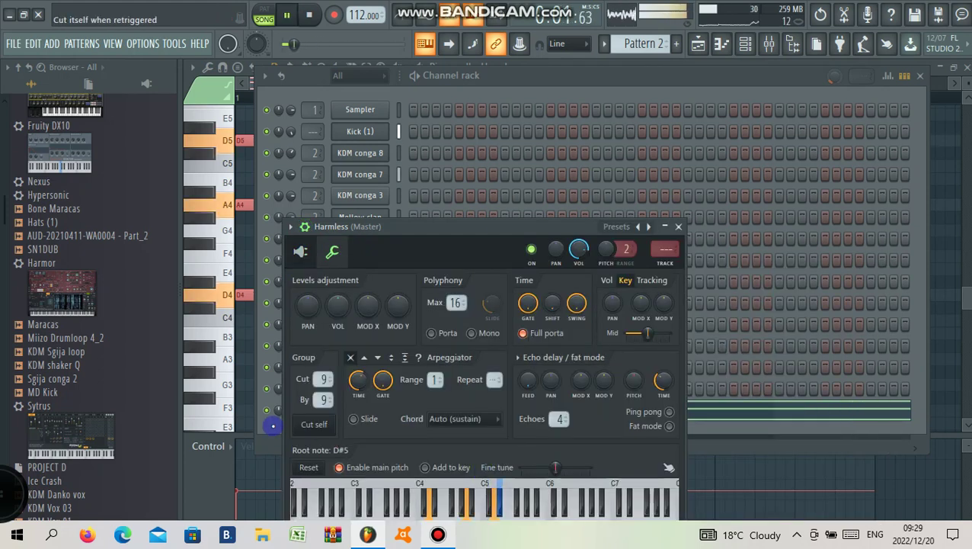
- Mute the 88 PERC.04 channel and clone the Harmless channel
click(343, 386)
click(266, 367)
right_click(360, 409)
click(419, 438)
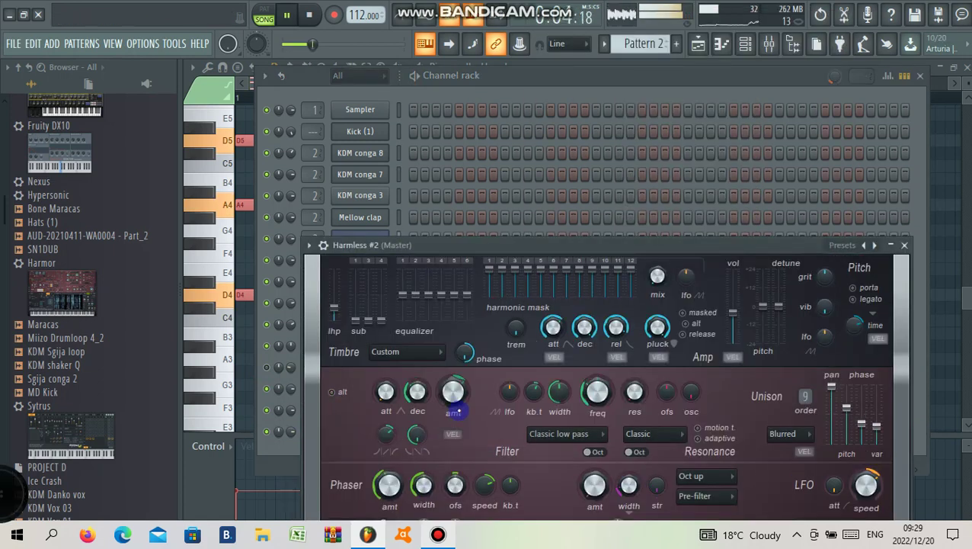
- Audition the Viking 2 GOL and Formant 2 NUC presets on Harmless #2 and step back to the preceding preset
click(842, 245)
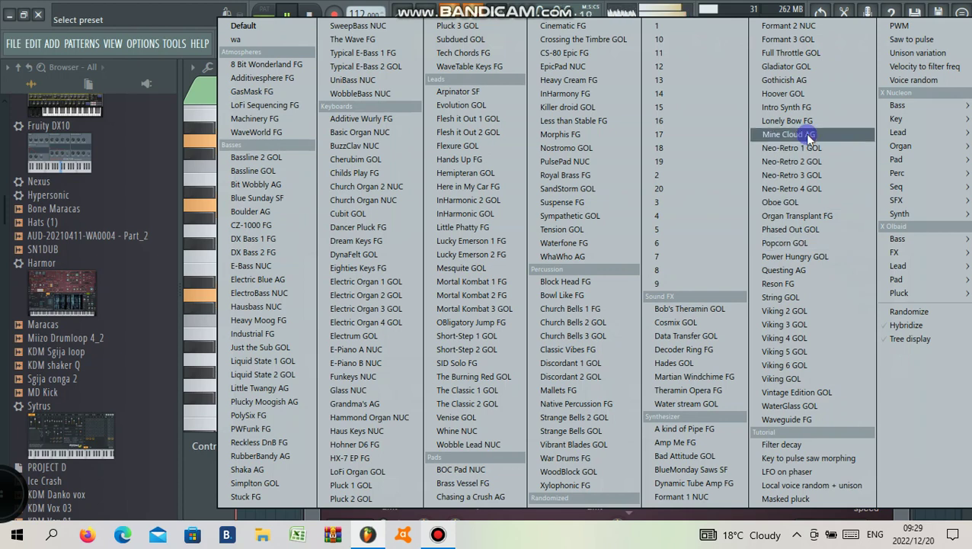
click(797, 311)
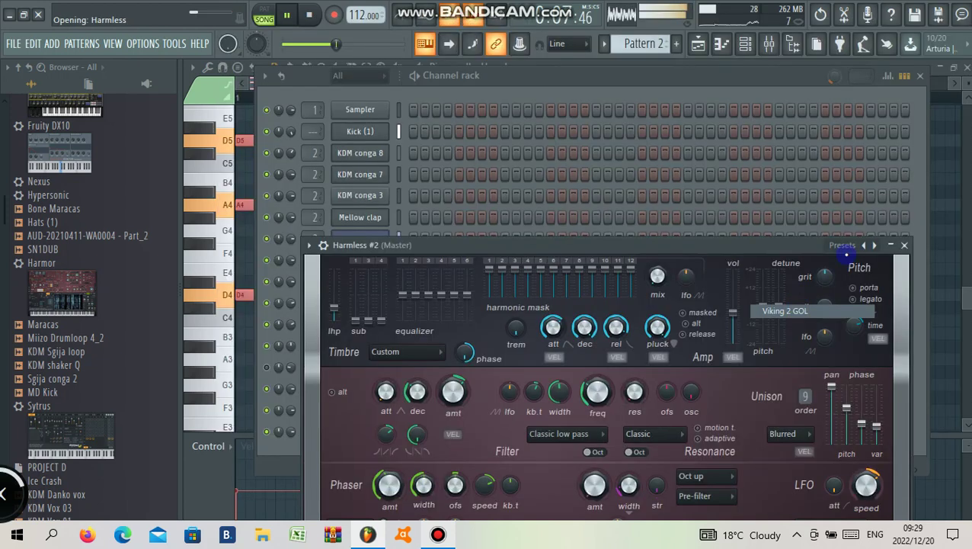
click(846, 246)
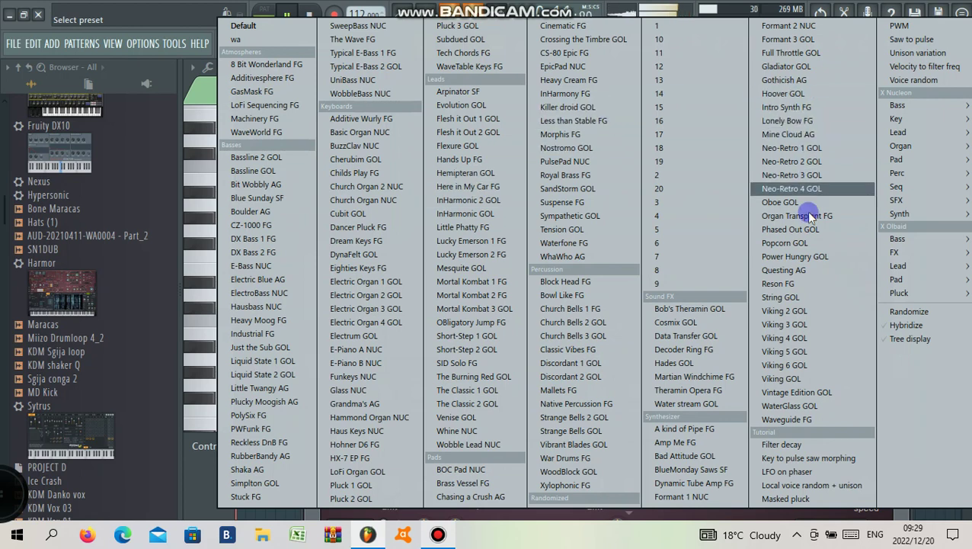
click(777, 25)
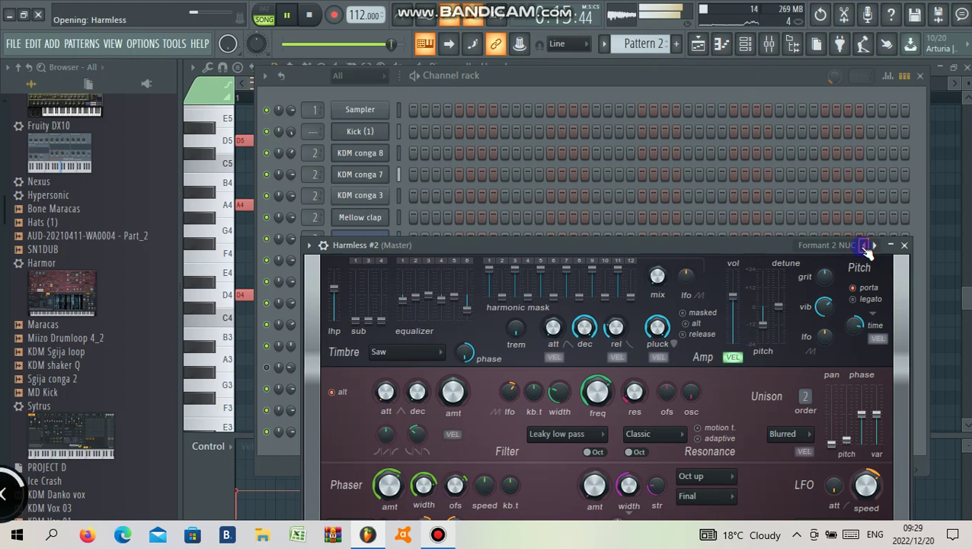
click(590, 87)
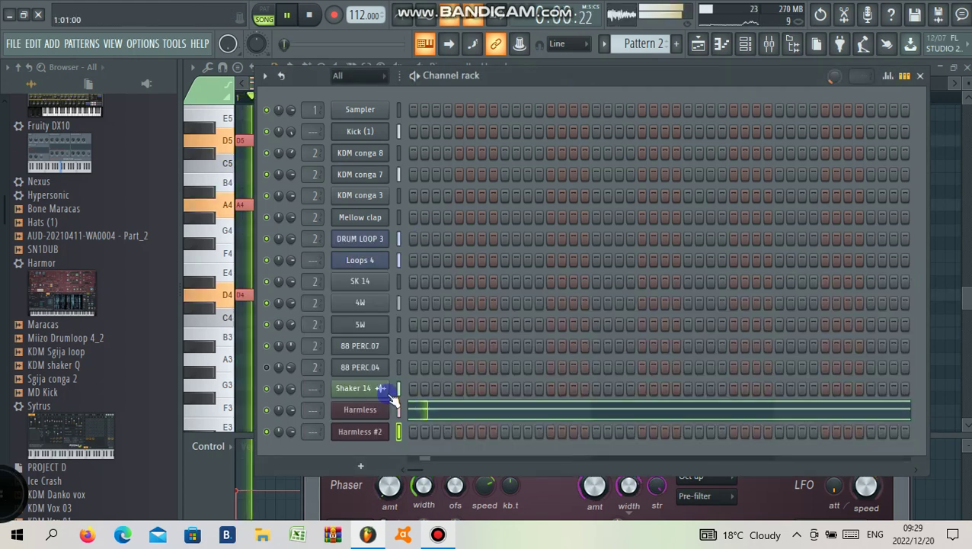
- Add long notes to the Harmless #2 piano roll: D5 at the start of bar 1 and A4 on the fourth step
right_click(368, 433)
click(415, 315)
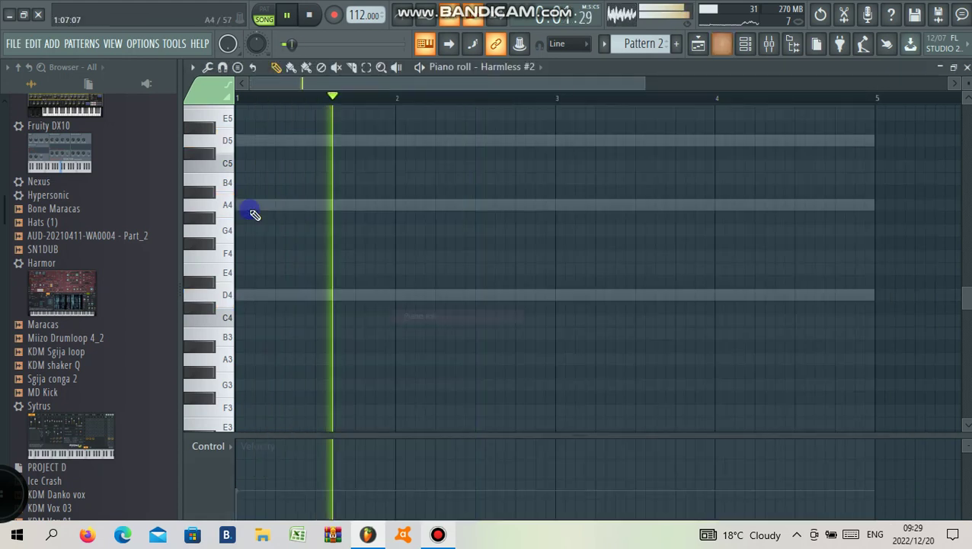
click(277, 142)
click(278, 203)
key(space)
key(space)
drag(297, 142, 216, 143)
key(space)
key(space)
- Shorten the D5 and A4 notes of Harmless #2 together to a length of about 0:01:15
scroll(662, 136, down, 3)
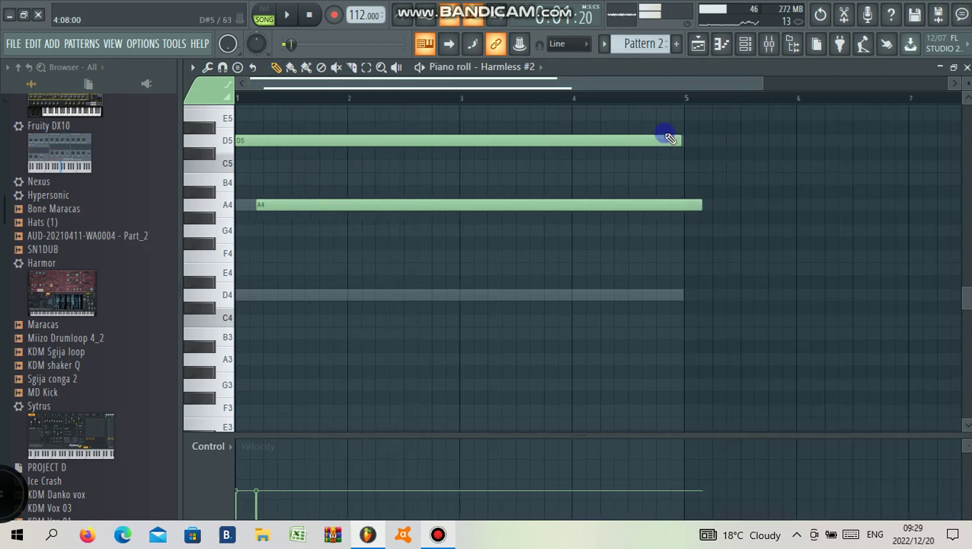
key(ctrl+a)
drag(670, 139, 114, 144)
scroll(254, 111, up, 3)
ctrl+click(255, 111)
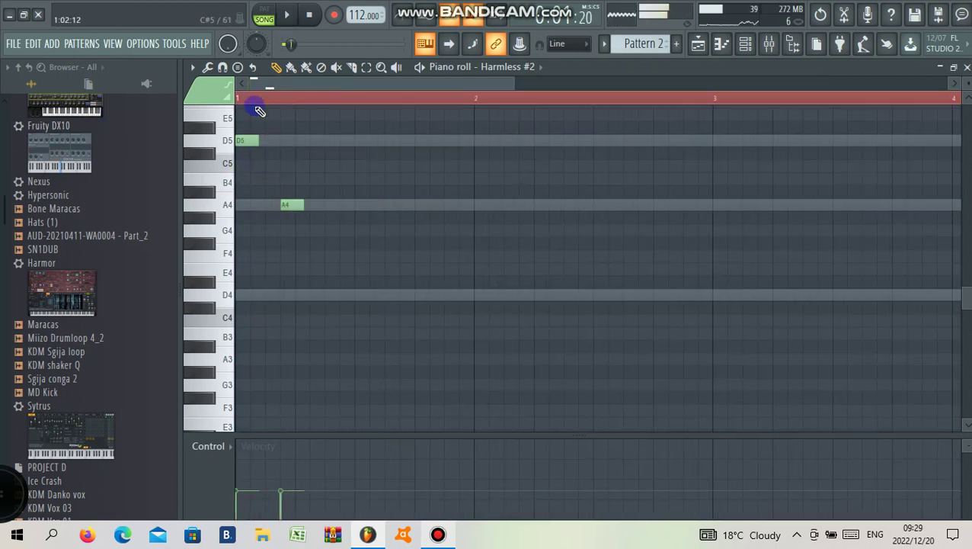
key(space)
key(space)
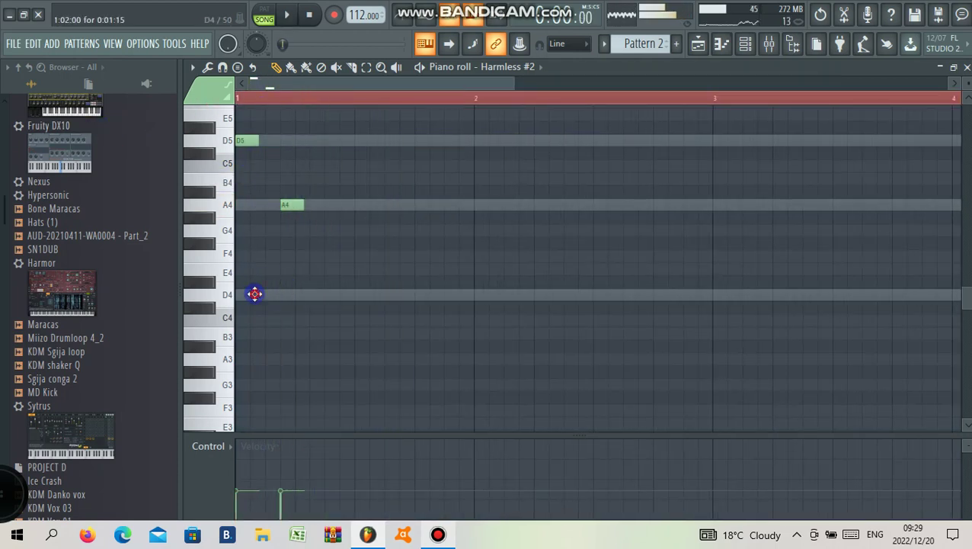
- Move the A4 note one step later, to the fifth step of bar 1, and check the timing in playback
key(space)
key(space)
drag(297, 207, 313, 208)
key(space)
right_click(292, 205)
key(space)
key(space)
- Shorten the D5 note to less than one step and add a short D4 note on the third step of bar 1
drag(256, 142, 242, 143)
key(space)
ctrl+drag(275, 216, 269, 296)
key(space)
key(space)
key(space)
key(space)
- Add a short G4 note on the fourth step of bar 1, between the D4 and A4 notes
ctrl+click(269, 274)
key(space)
key(space)
key(space)
key(space)
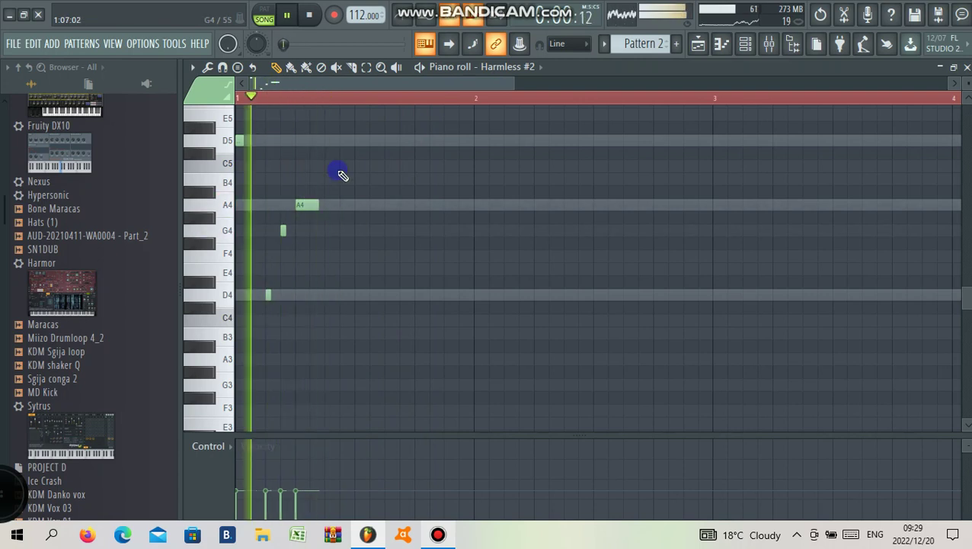
- Add a D5 note of length 0:01:15 on the eleventh step of bar 1
scroll(339, 185, down, 2)
key(ctrl+a)
key(space)
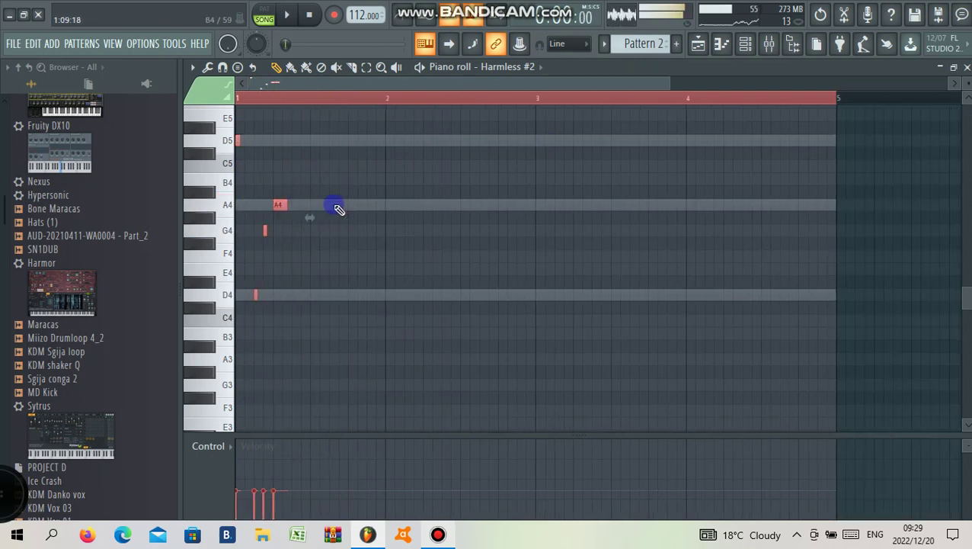
scroll(339, 208, up, 2)
key(space)
click(362, 205)
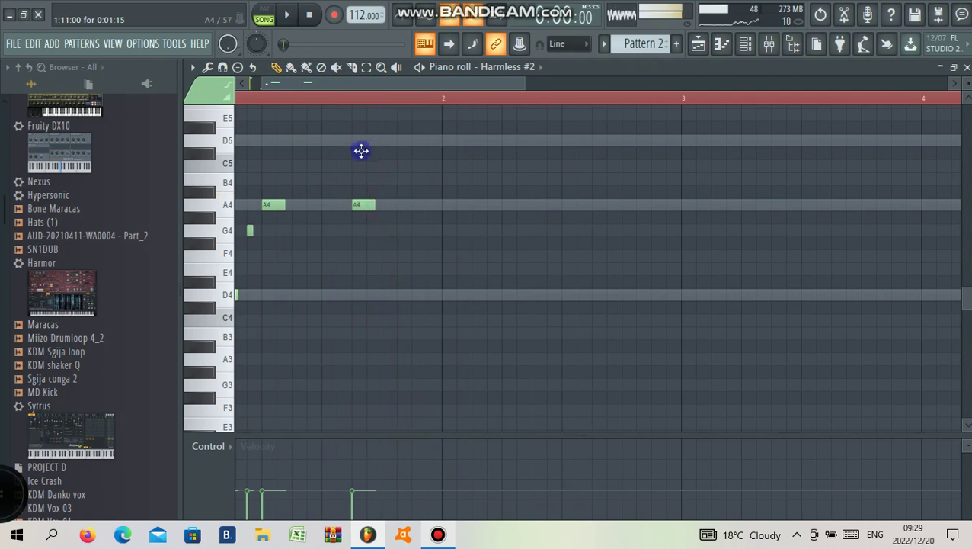
- Duplicate the one-bar Harmless #2 melody three times to fill four bars and select all its notes
scroll(577, 107, down, 2)
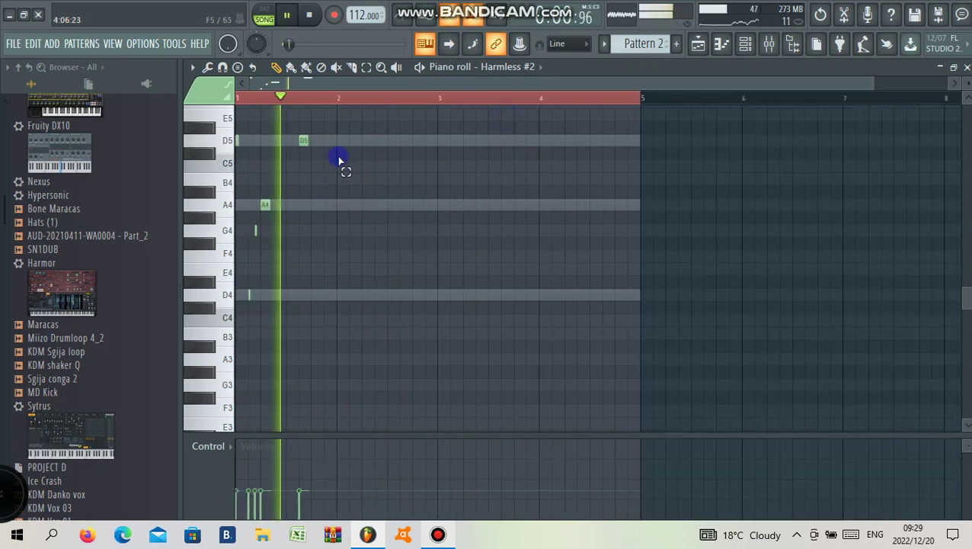
key(ctrl+a)
key(ctrl+b)
key(ctrl+b)
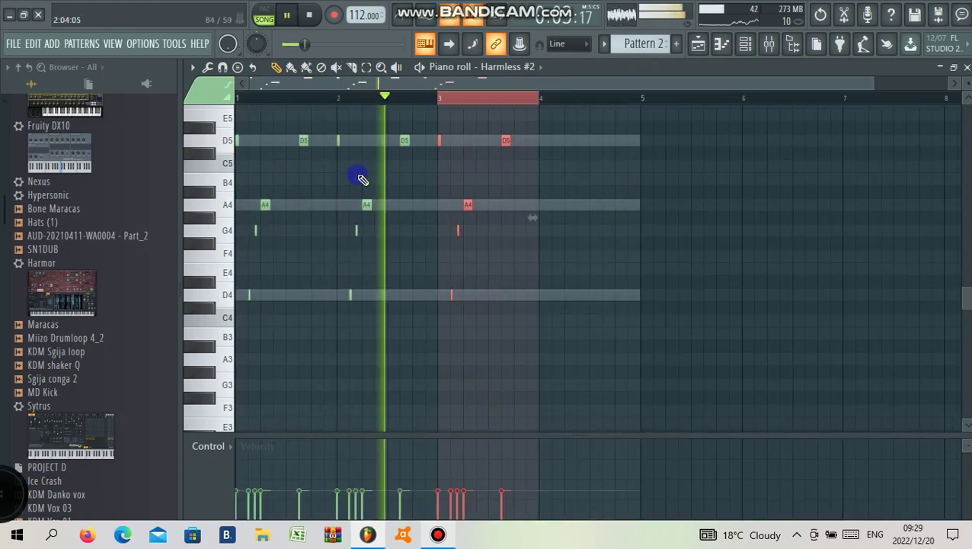
key(ctrl+b)
key(ctrl+a)
- Add a Purity channel to the rack and choose its Slow Synth category
key(F6)
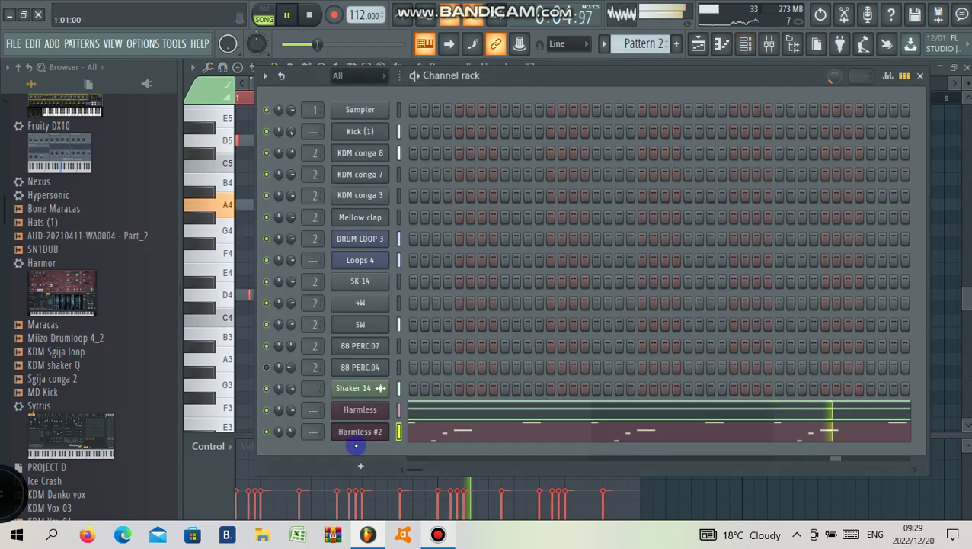
click(360, 465)
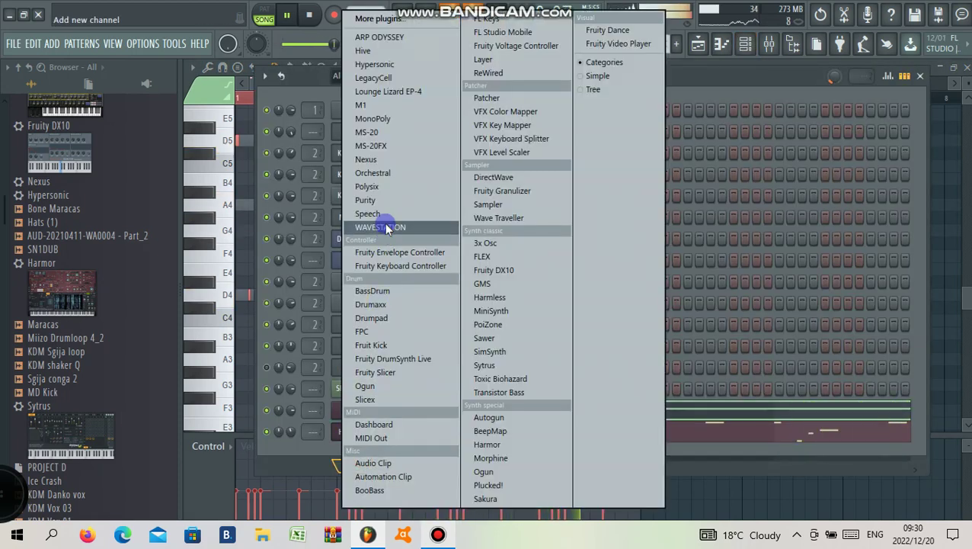
click(368, 200)
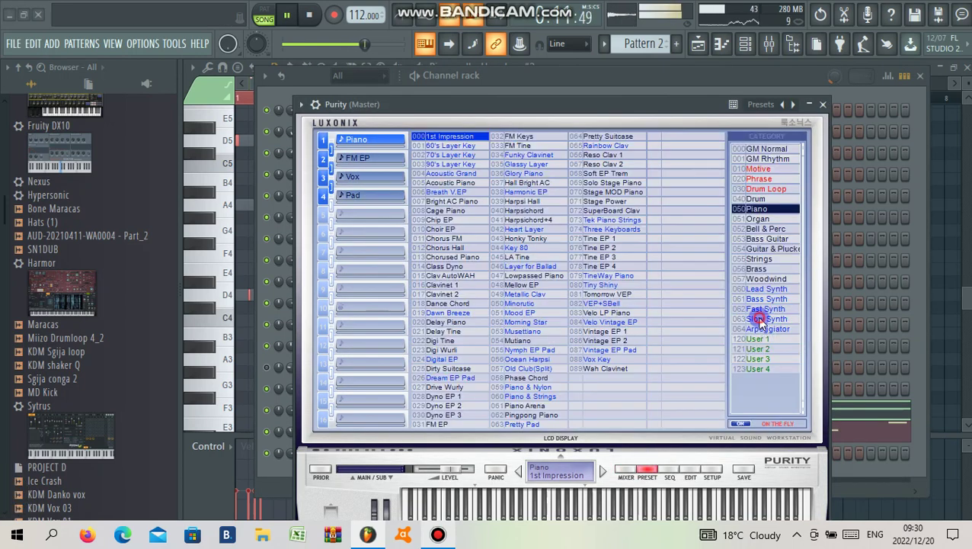
click(766, 318)
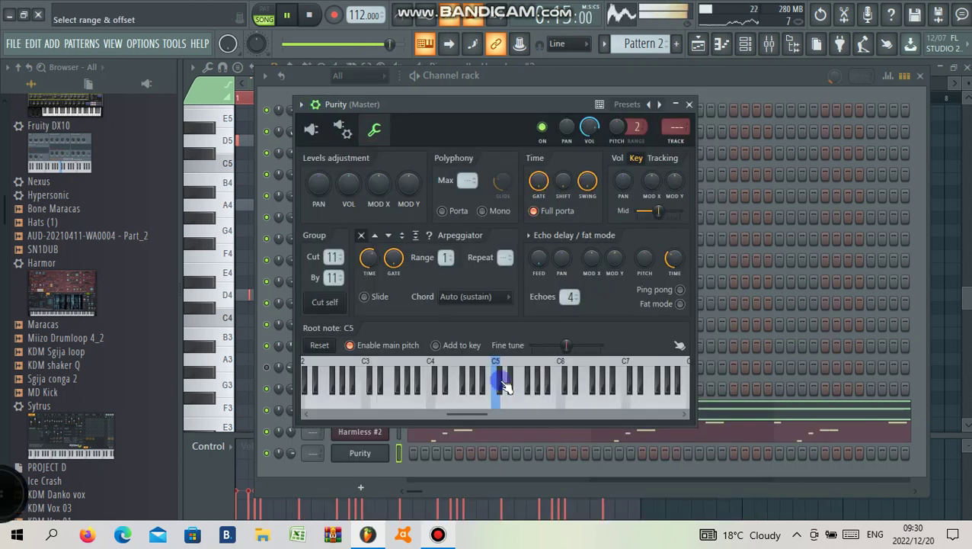
- Set the root note of the Harmless #2 and Purity channels to F#5
click(376, 431)
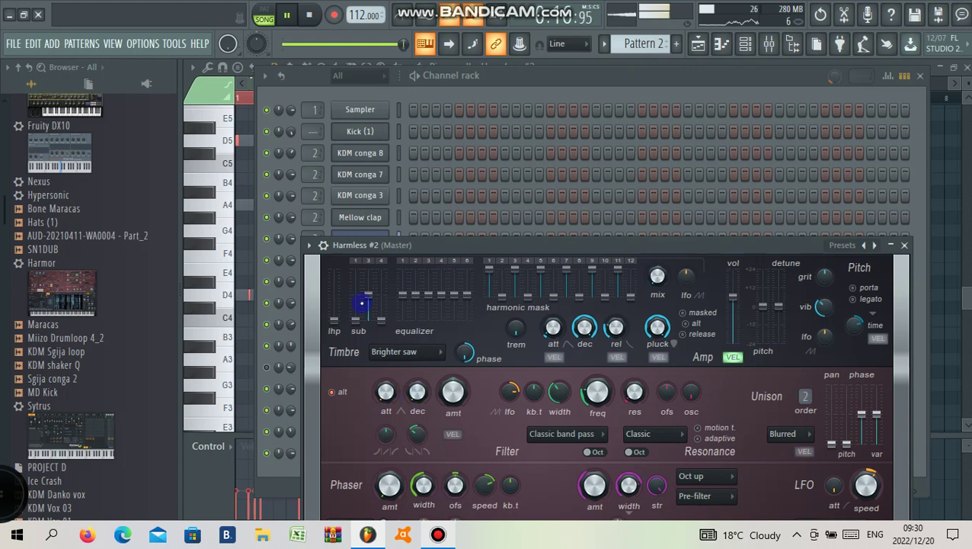
click(326, 245)
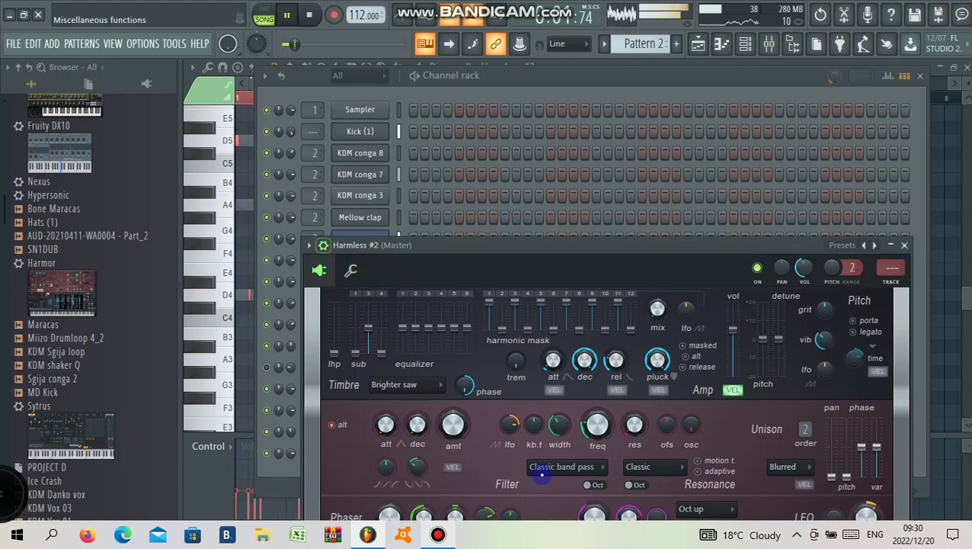
click(351, 269)
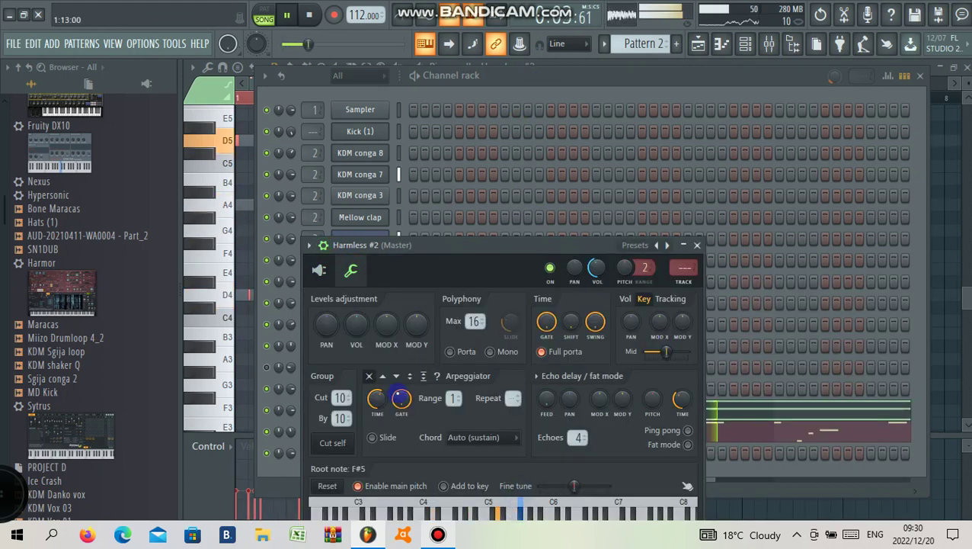
click(386, 414)
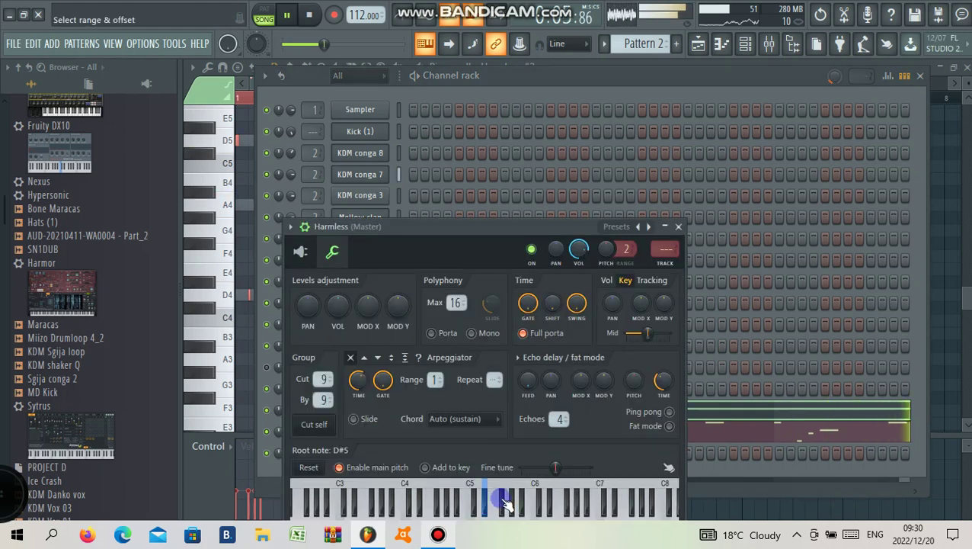
click(270, 476)
click(359, 453)
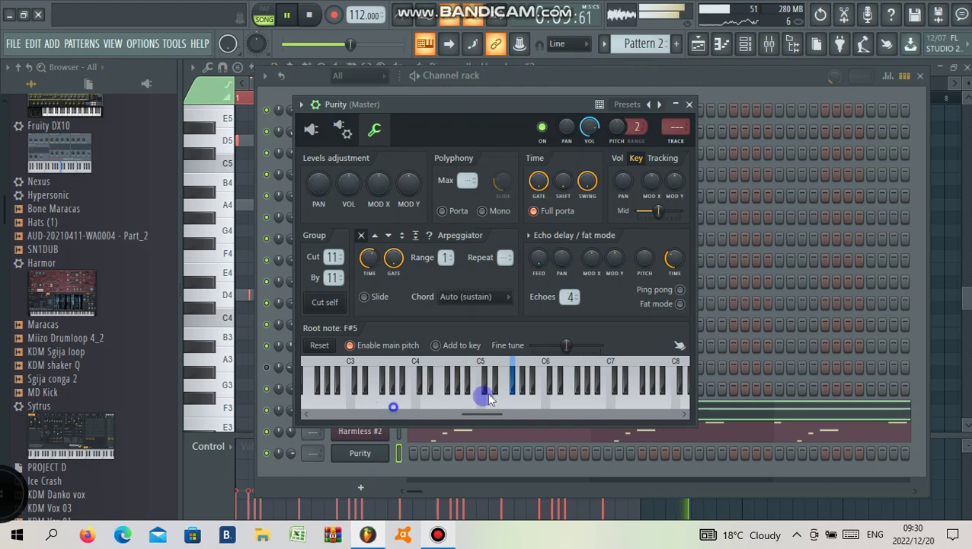
- Move the chord notes from the Harmless channel to the Purity channel and play them with Purity's instrument page open
right_click(387, 411)
click(543, 317)
right_click(386, 454)
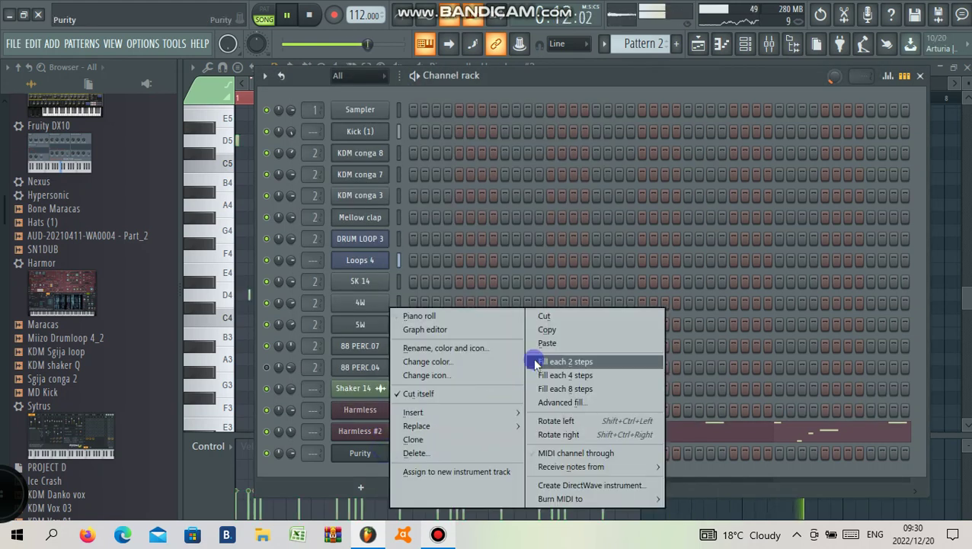
click(545, 343)
click(380, 453)
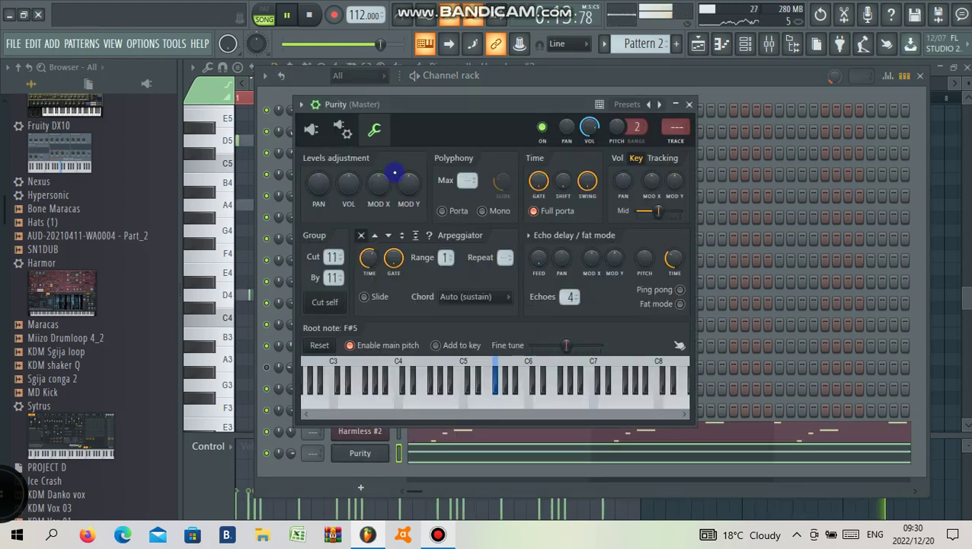
click(314, 135)
key(space)
click(638, 82)
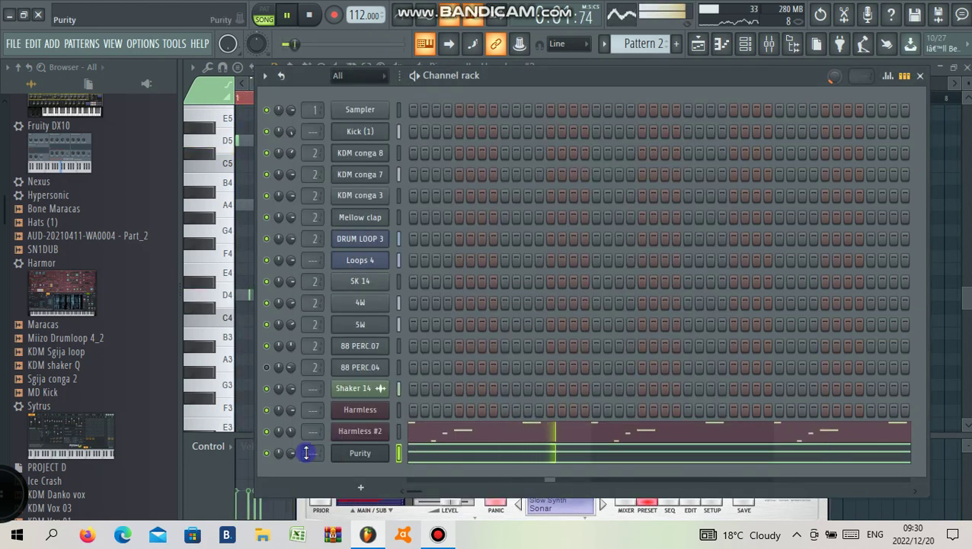
- Add a Hypersonic instrument channel to the channel rack
click(358, 488)
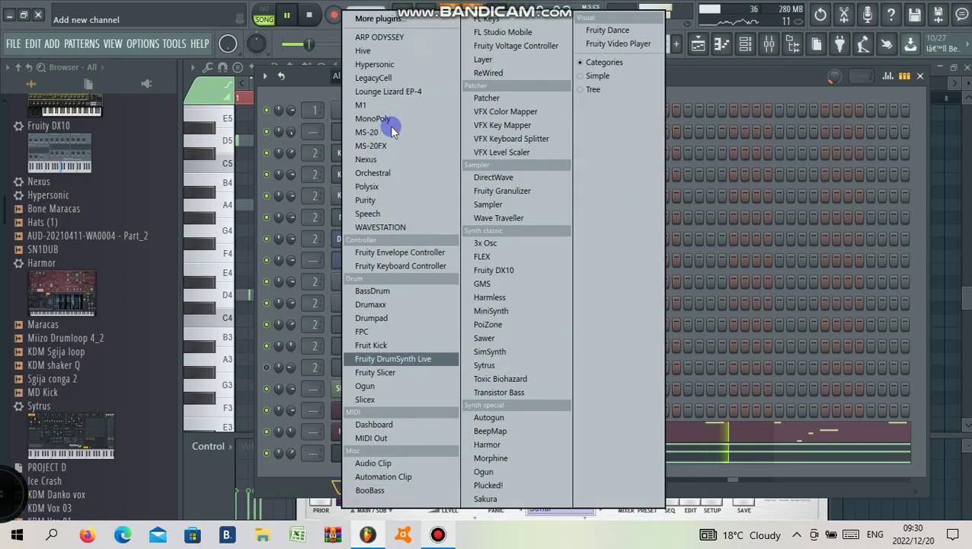
click(386, 65)
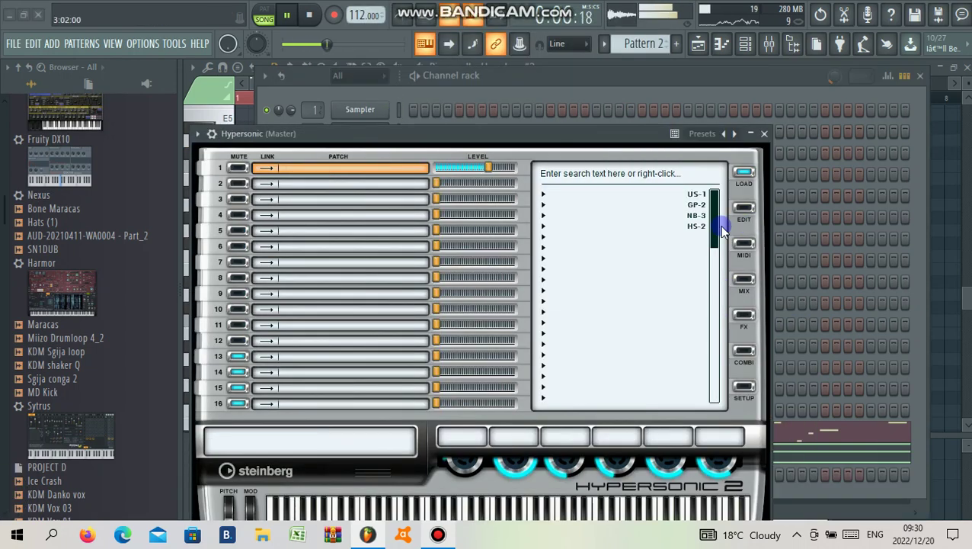
double_click(750, 133)
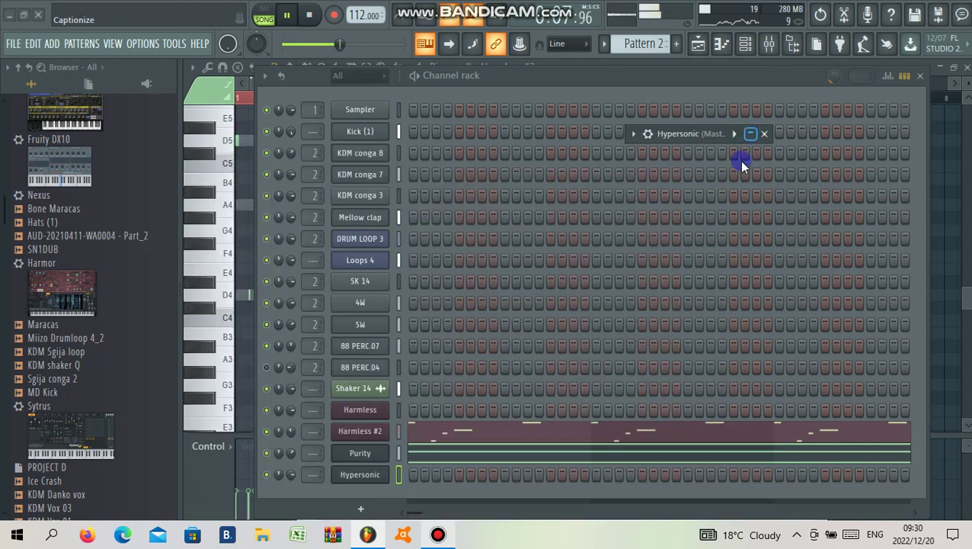
- Audition the Pick Bass New patch from Hypersonic's Electric Basses category, and load Slap Bass from the same category
drag(715, 219, 717, 251)
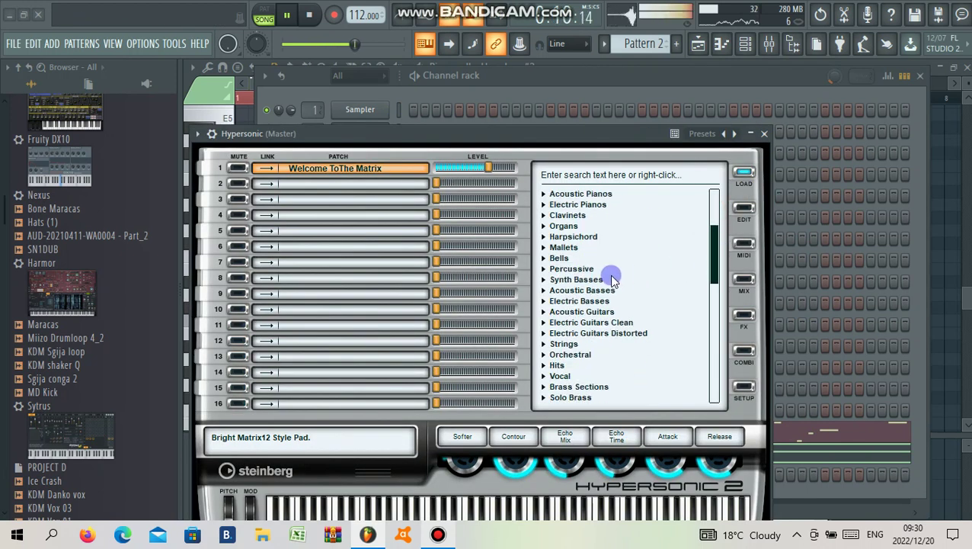
click(576, 302)
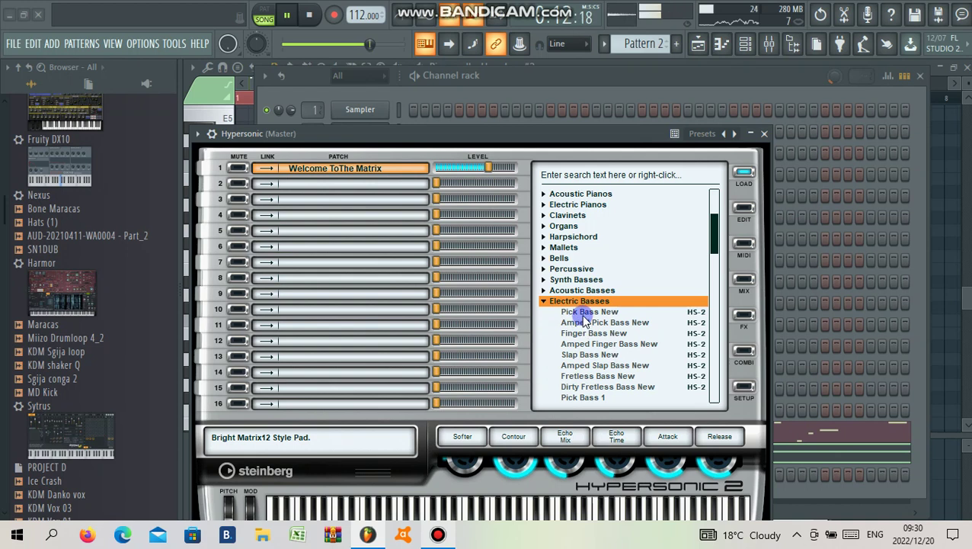
click(581, 314)
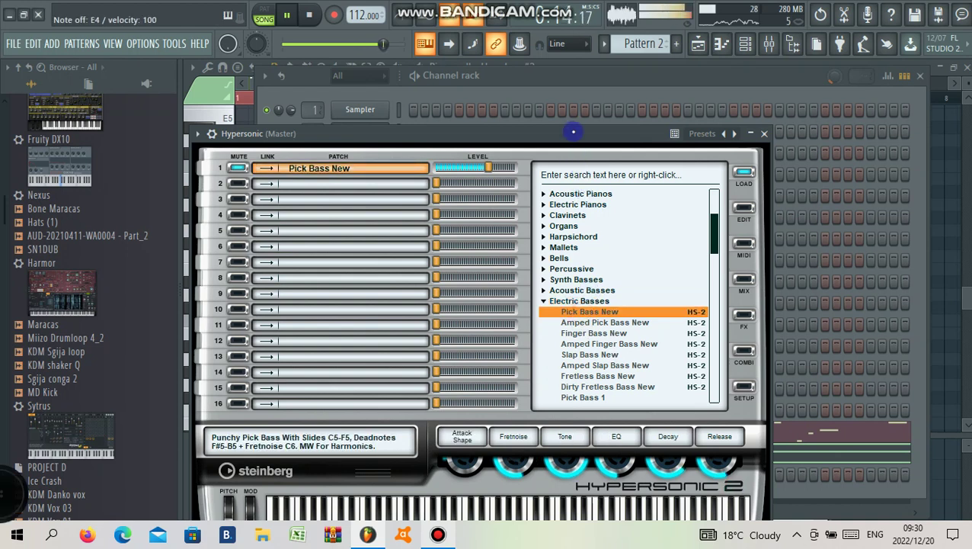
click(715, 272)
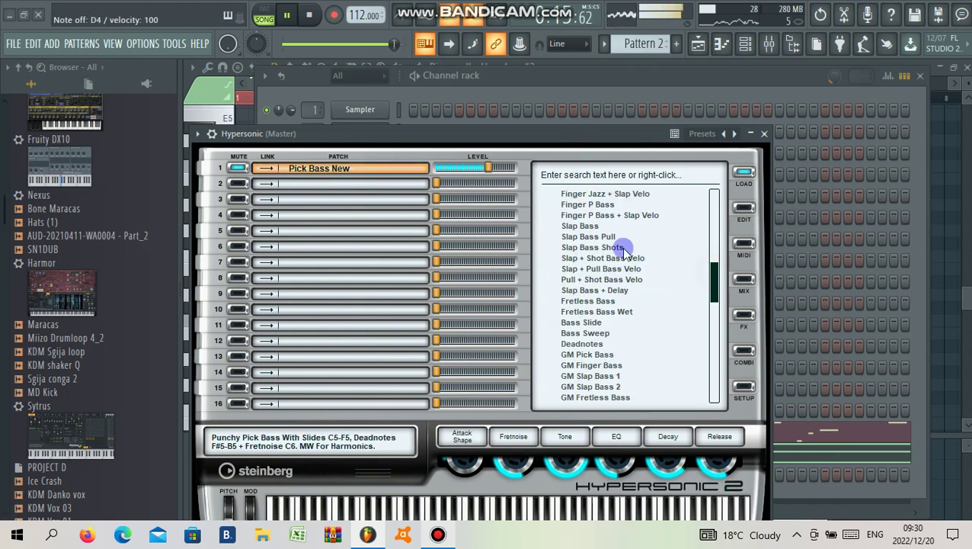
click(581, 227)
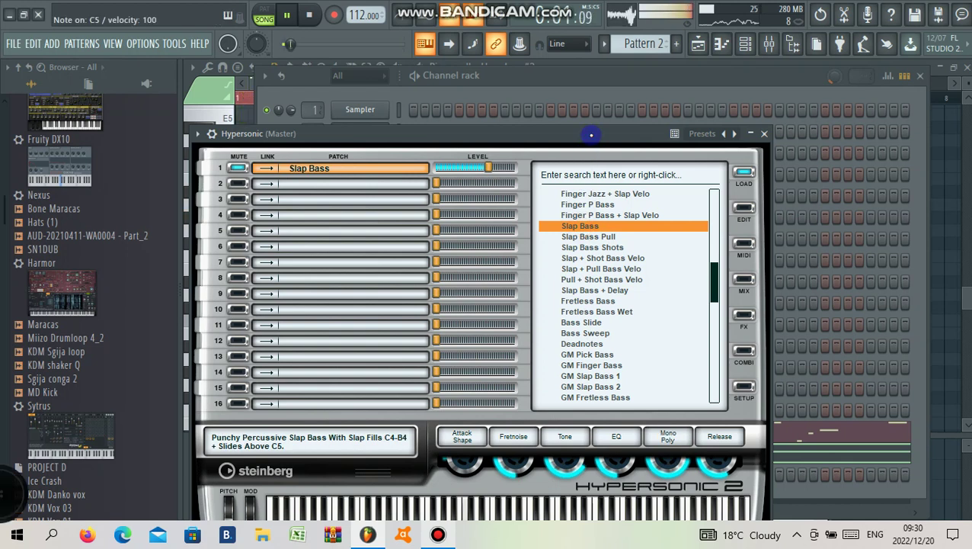
- Set the root note of the Hypersonic channel to F#5
click(558, 116)
key(space)
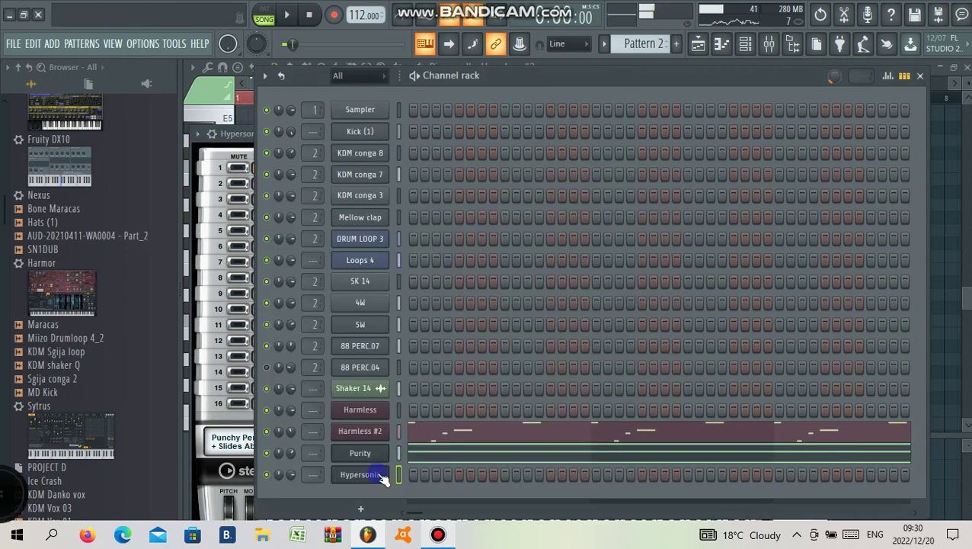
click(259, 157)
key(space)
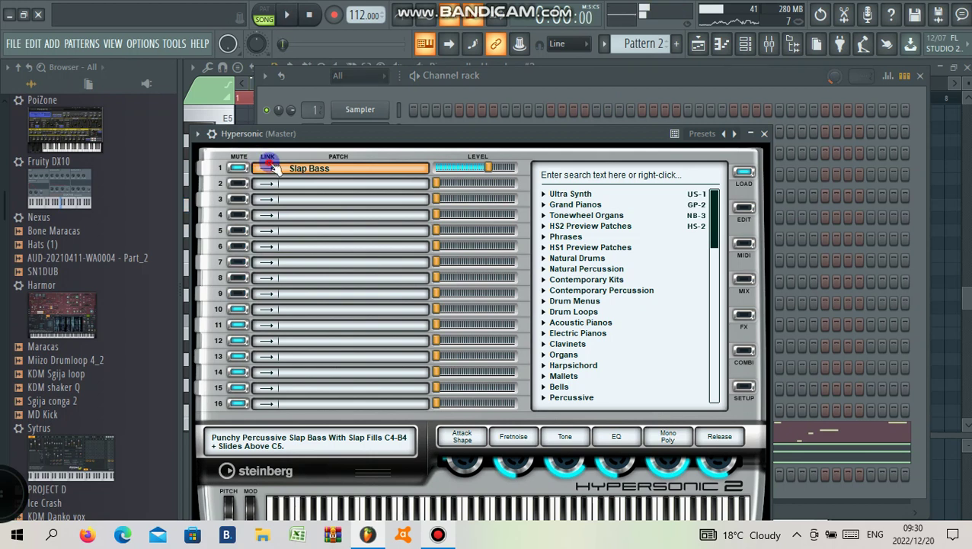
click(269, 162)
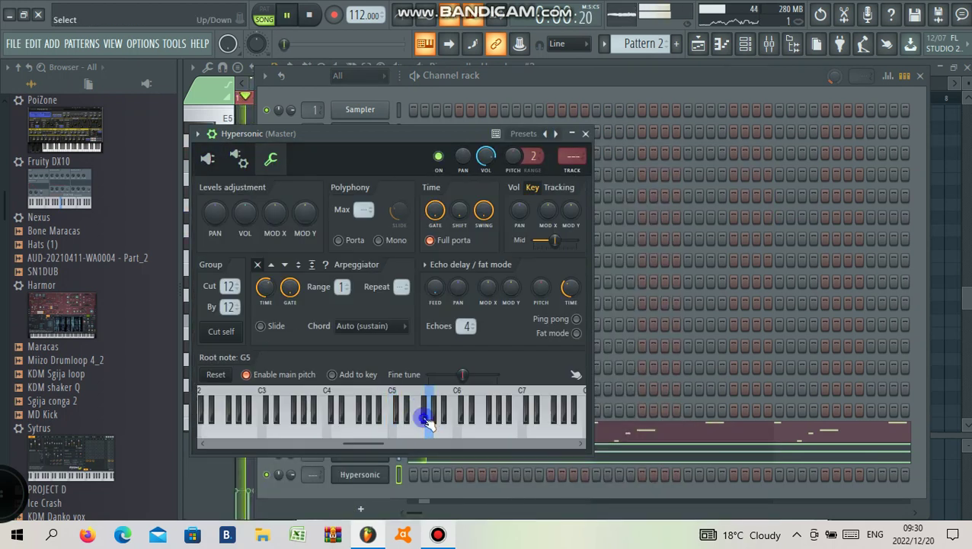
key(space)
- Open the Hypersonic channel's piano roll and draw a very short G4 followed by a longer A4 in bar 1
right_click(384, 474)
click(413, 317)
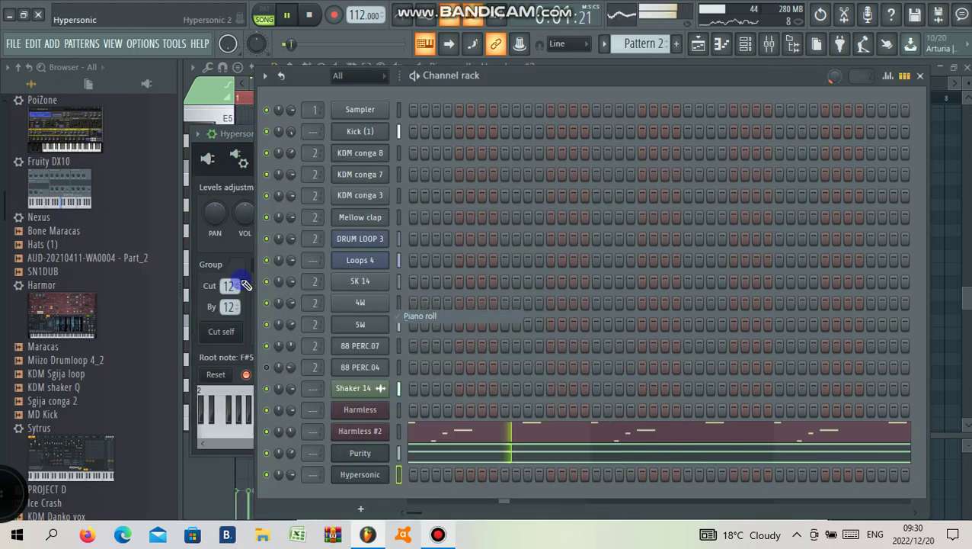
click(278, 230)
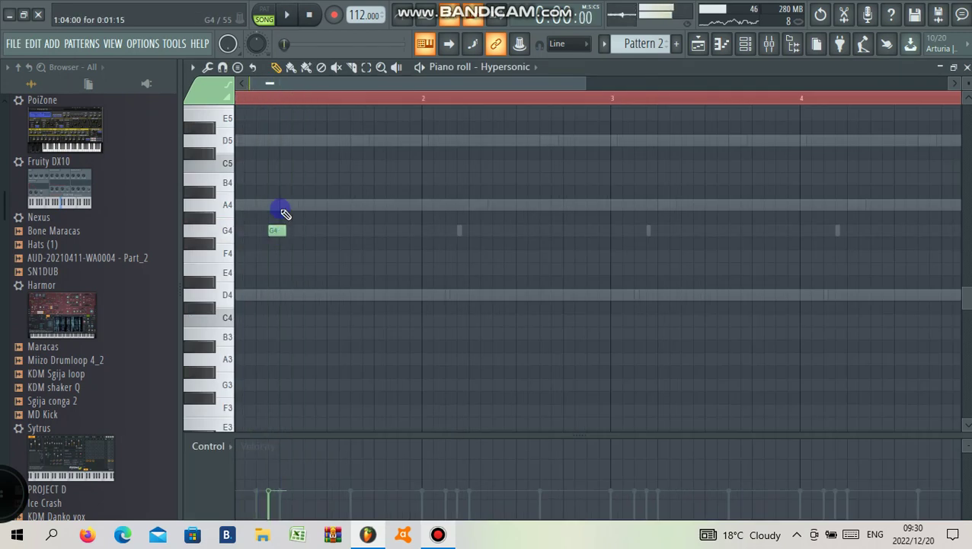
key(space)
drag(286, 204, 320, 205)
key(space)
key(space)
key(space)
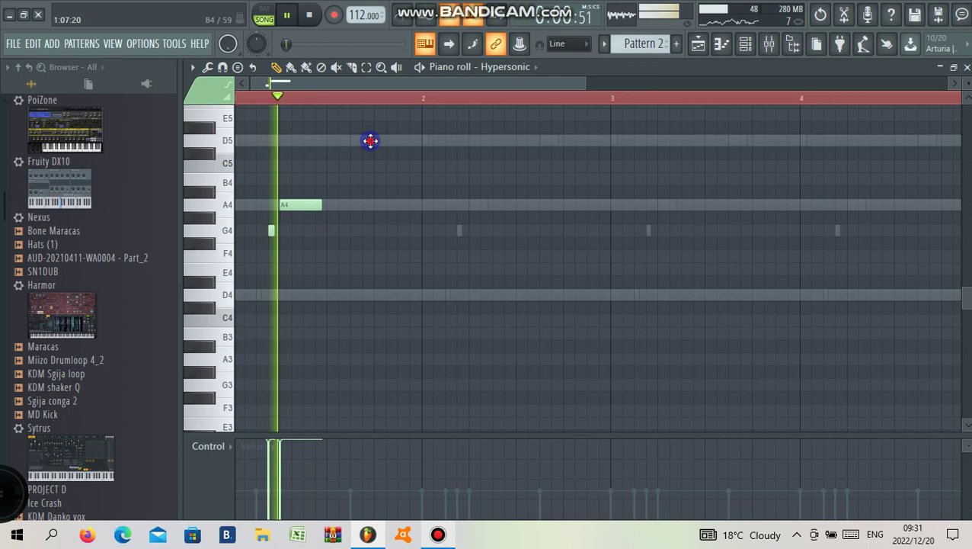
- Add a D4 bass note in the second half of bar 1 and another D4 at the start of bar 2
click(368, 142)
drag(368, 143, 355, 167)
scroll(337, 144, down, 1)
key(space)
key(space)
key(space)
key(space)
key(space)
key(space)
key(space)
key(ctrl+Down)
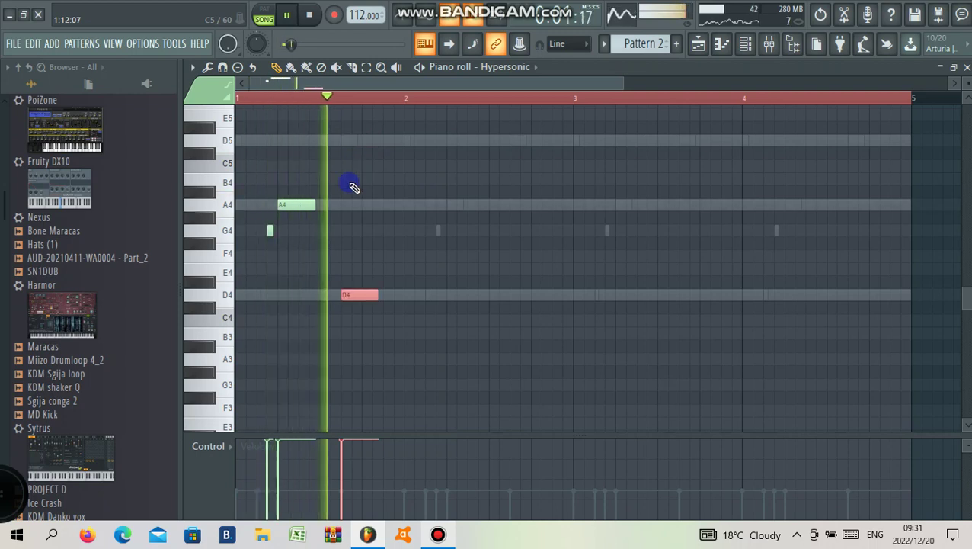
click(399, 282)
click(406, 295)
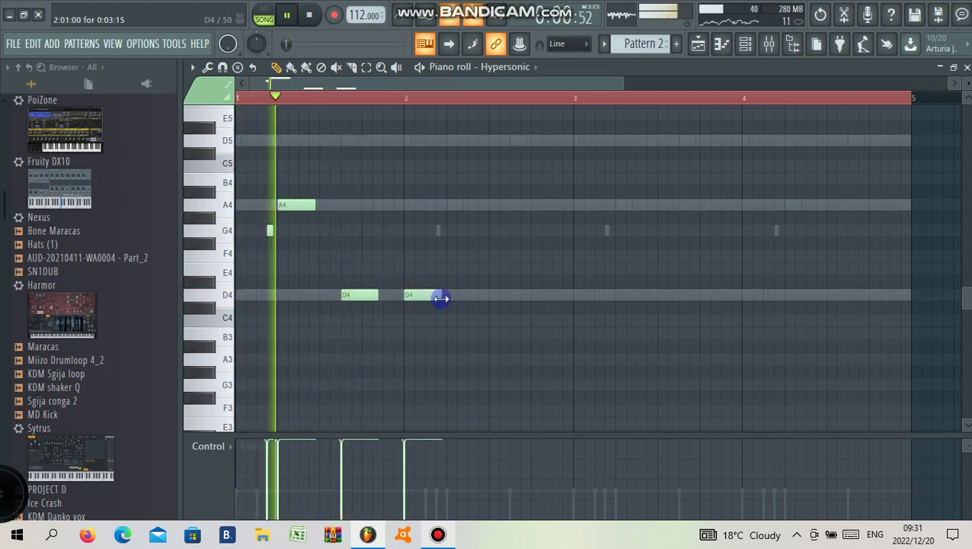
- Add G4 and E4 notes after the D4 in bar 2 and play the bass line
click(454, 257)
key(space)
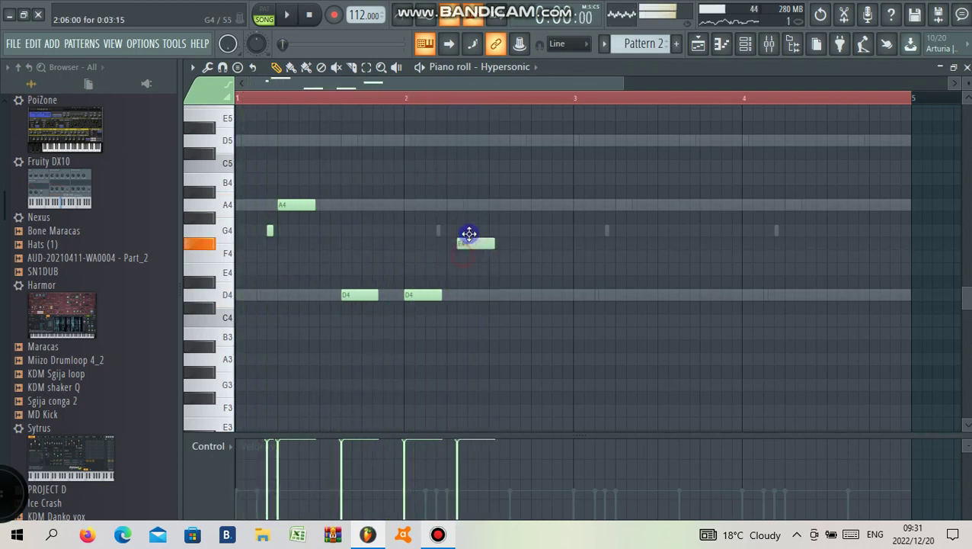
click(457, 229)
click(417, 100)
key(space)
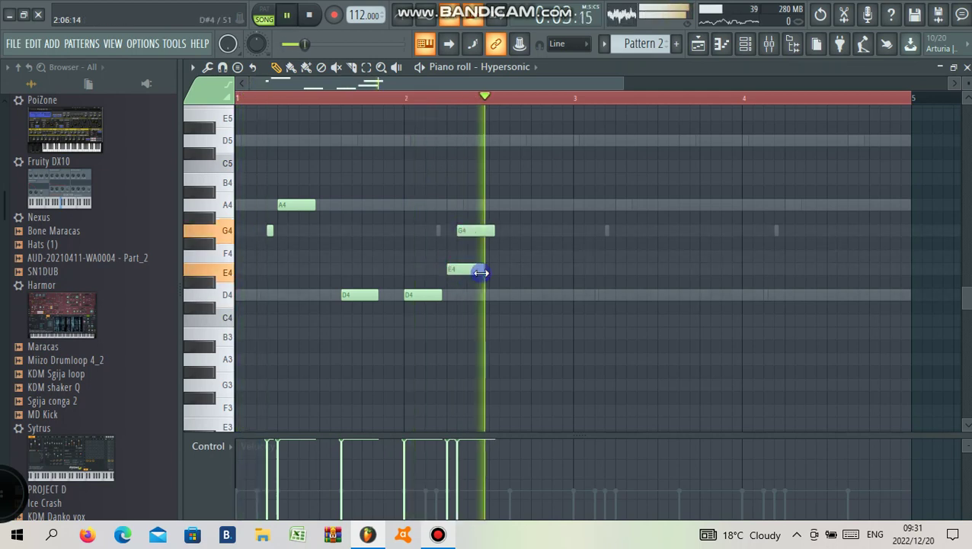
- Change the E4 in bar 2 to a very short D4 and move the G4 up to A4
key(space)
key(space)
drag(476, 269, 449, 301)
key(space)
key(space)
key(space)
key(space)
scroll(487, 236, up, 2)
key(space)
key(space)
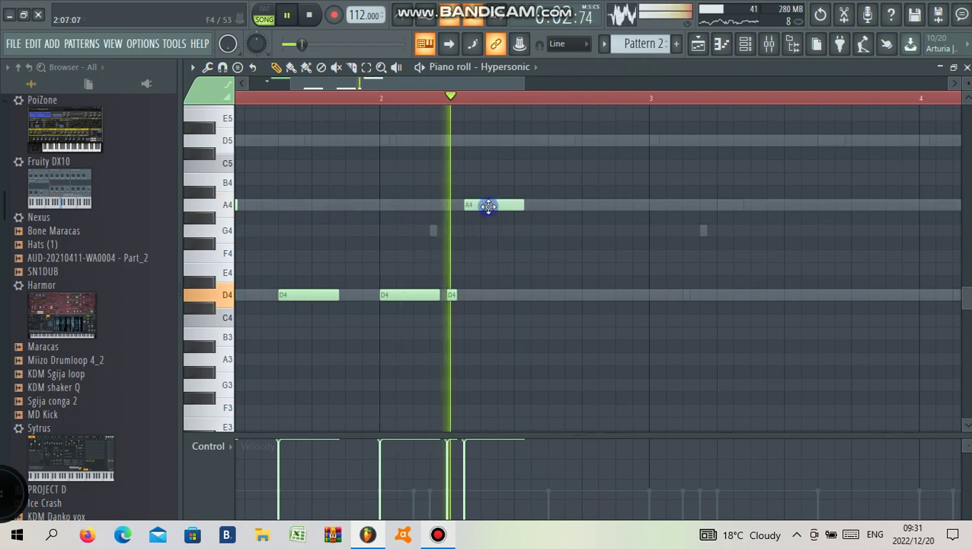
- Add a D5 note in the middle of bar 2 and a shorter D5 at the end of the bar
key(space)
scroll(489, 206, down, 2)
key(space)
click(495, 143)
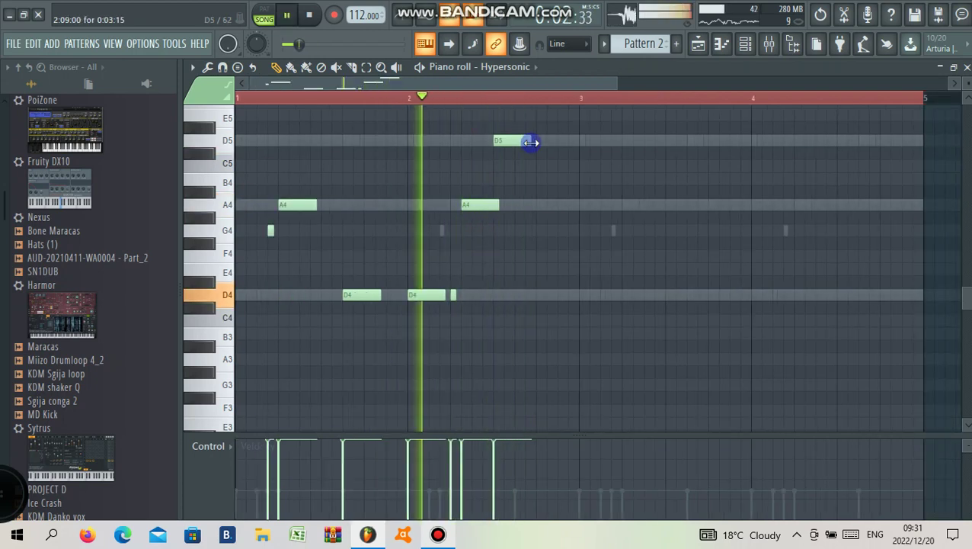
click(532, 144)
drag(532, 144, 573, 149)
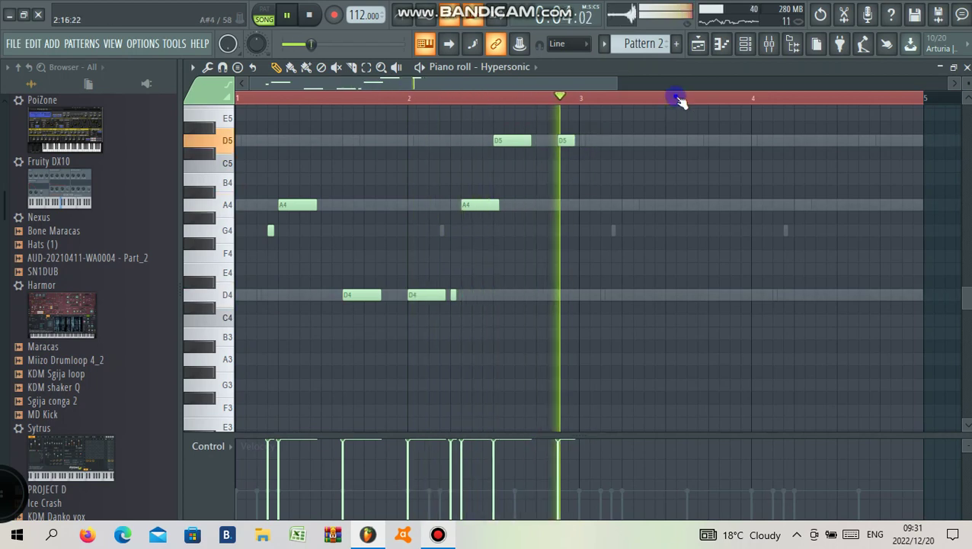
- Duplicate the two-bar Hypersonic bass line to fill four bars
scroll(495, 172, down, 1)
key(ctrl+a)
key(ctrl+b)
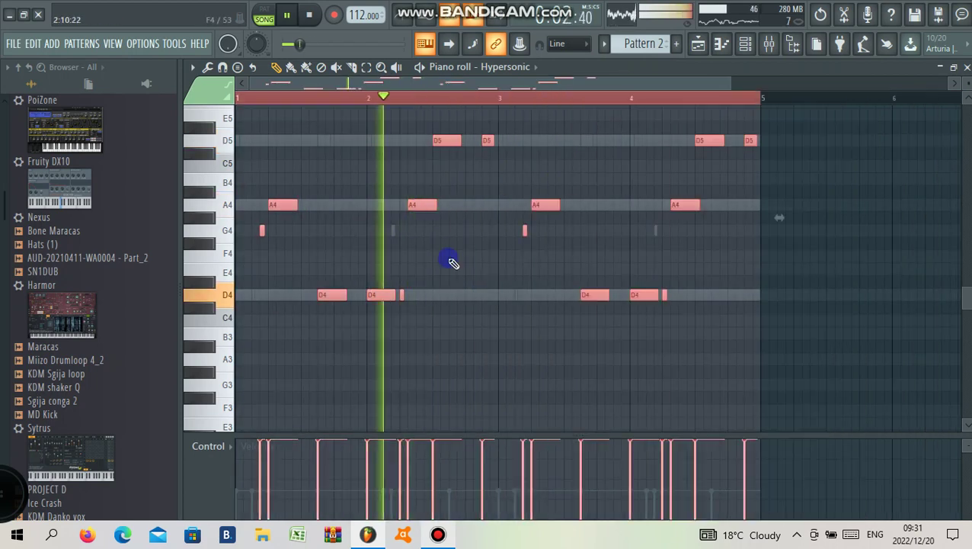
- Lower all Hypersonic notes by one octave and reduce their velocities to about 78%
key(ctrl+Down)
scroll(446, 293, down, 4)
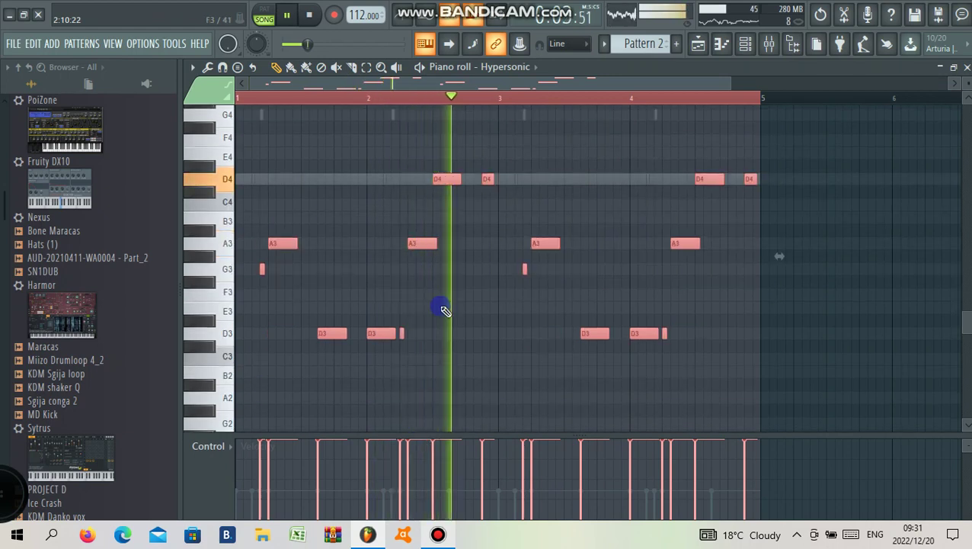
drag(256, 477, 769, 485)
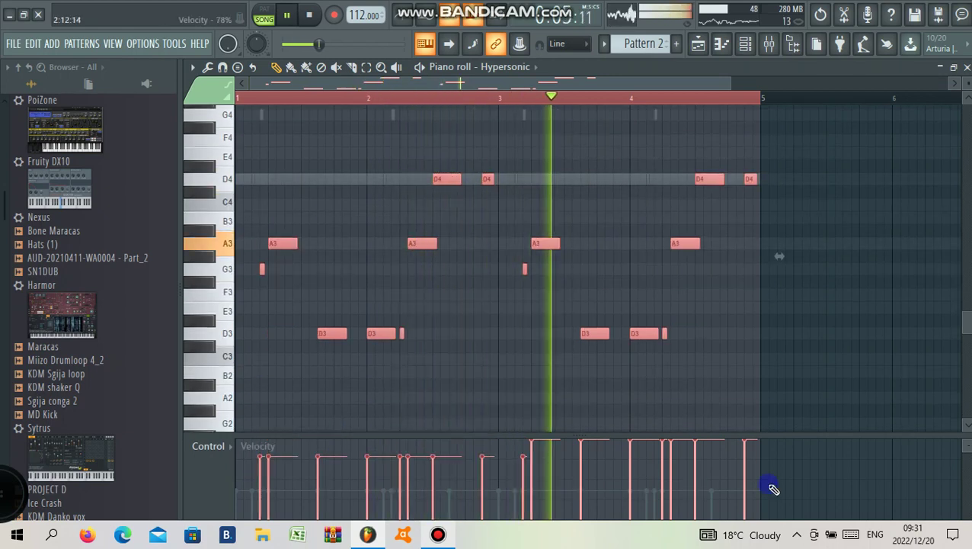
- Add the SN1DUB and AUD-20210411-WA0004 - Part_2 samples from the browser to the channel rack as new channels
click(747, 44)
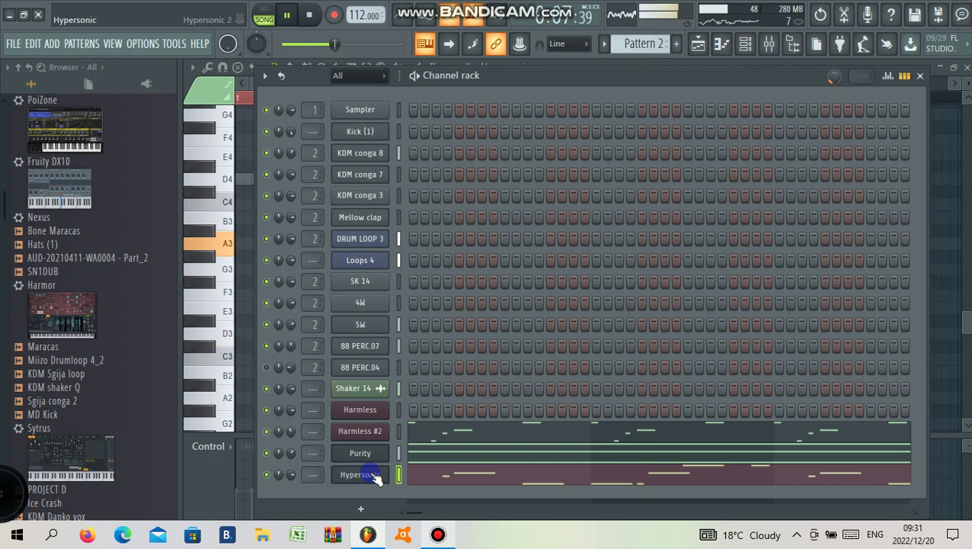
right_click(64, 276)
click(80, 284)
right_click(47, 273)
click(76, 284)
- Reopen the Hypersonic notes and move the longer D4 in bar 2 later, close to the short D4 at the bar's end
click(443, 477)
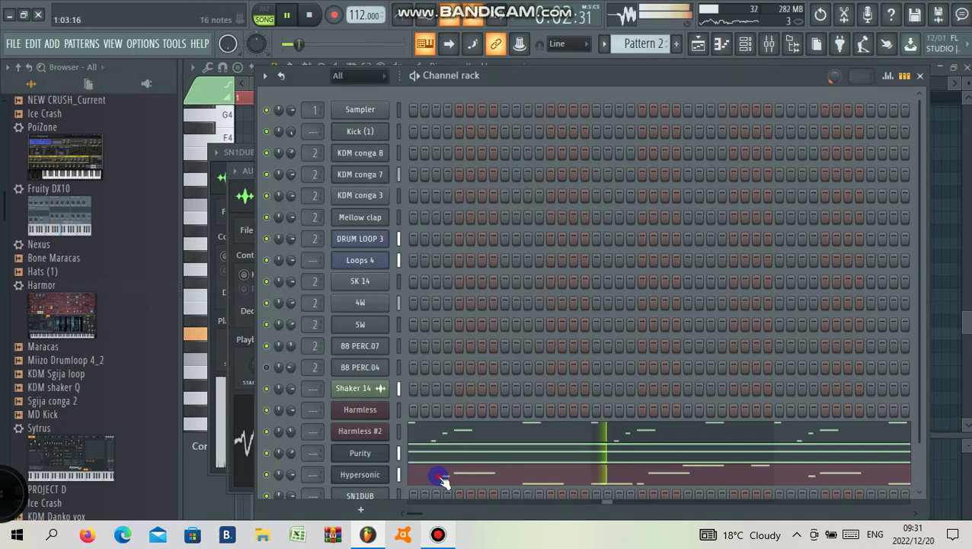
click(242, 112)
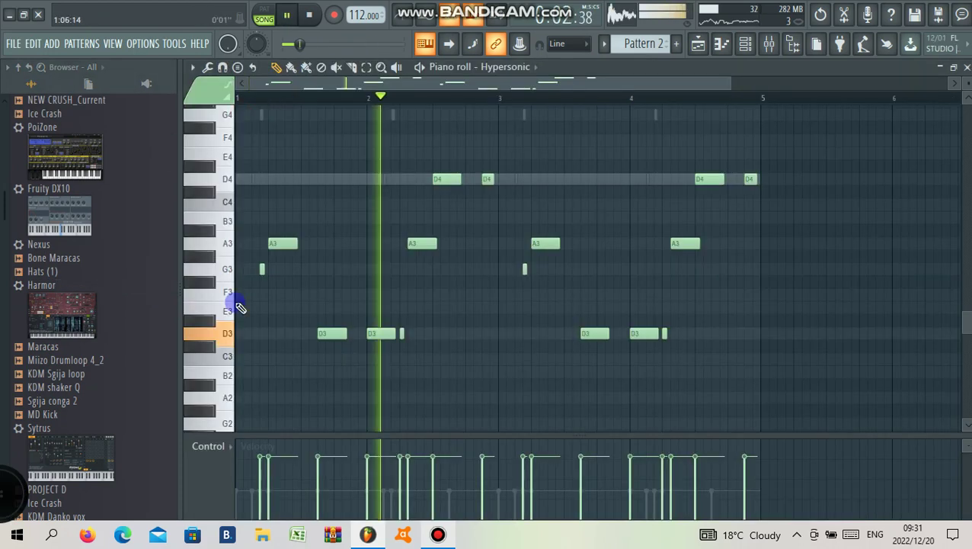
ctrl+scroll(394, 329, up, 2)
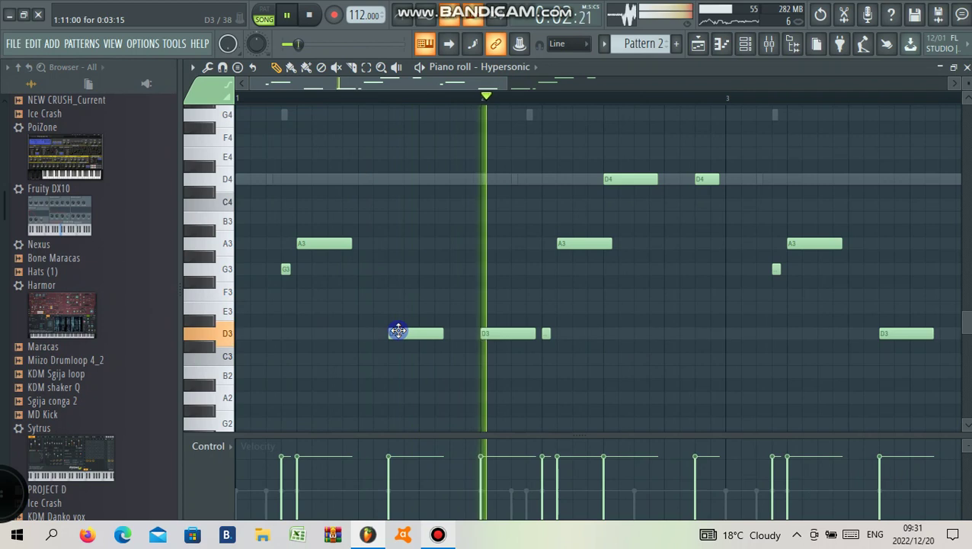
ctrl+scroll(499, 263, down, 1)
drag(560, 176, 571, 177)
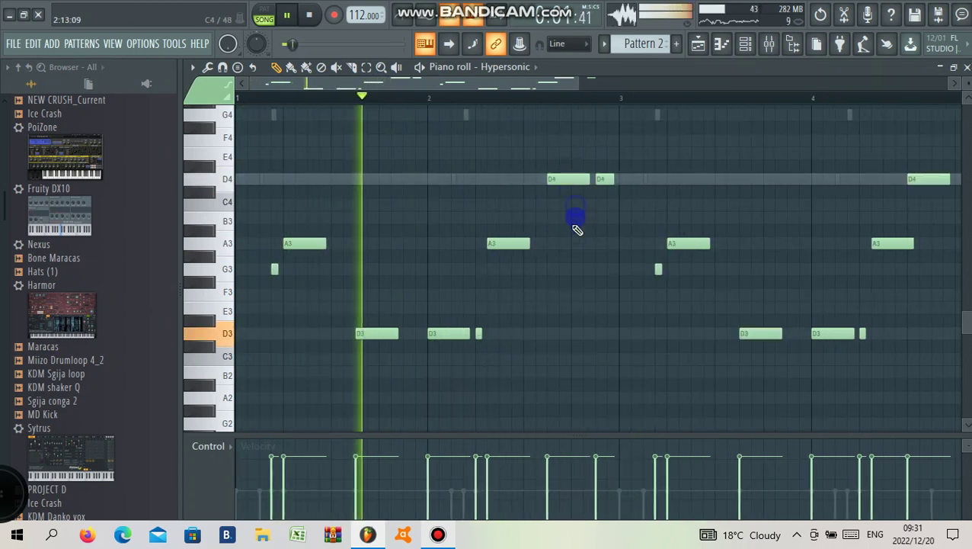
ctrl+scroll(534, 106, down, 1)
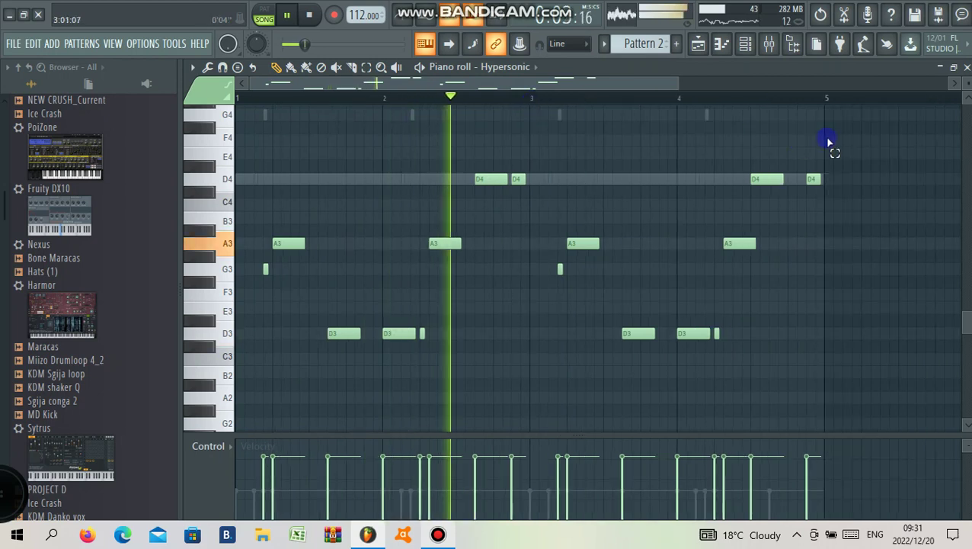
- Delete the Hypersonic notes in bars 3 and 4 and fill these bars with a duplicate of bars 1 and 2
ctrl+drag(532, 99, 828, 142)
key(Delete)
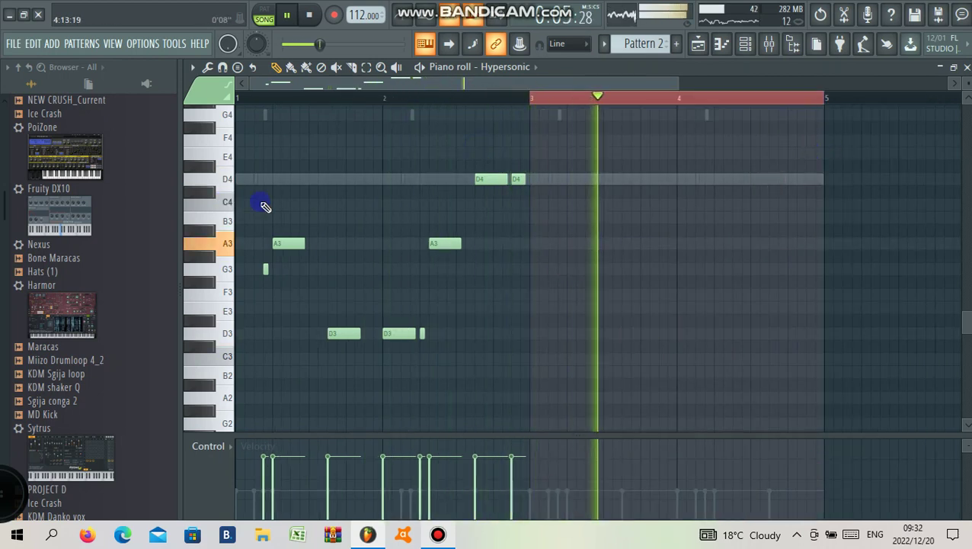
key(ctrl+a)
click(472, 174)
key(ctrl+s)
key(Escape)
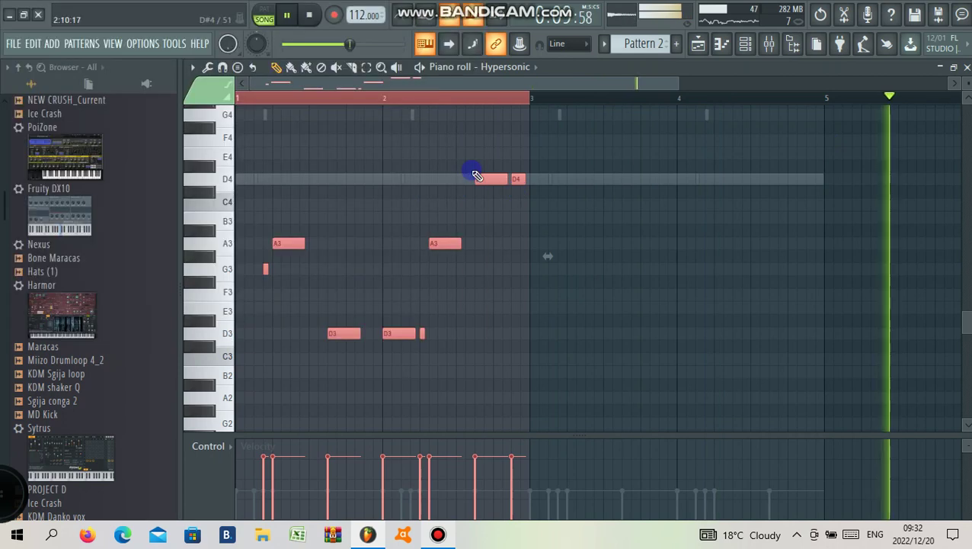
key(ctrl+b)
key(ctrl+a)
- Replace Hypersonic's Slap Bass patch with the Bass Slide patch from the Electric Basses category
click(749, 48)
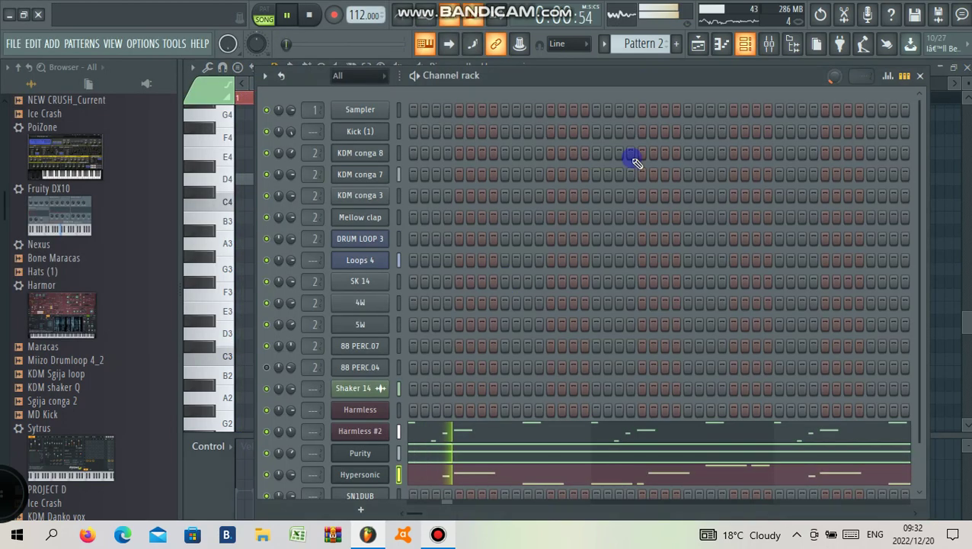
click(743, 46)
key(F6)
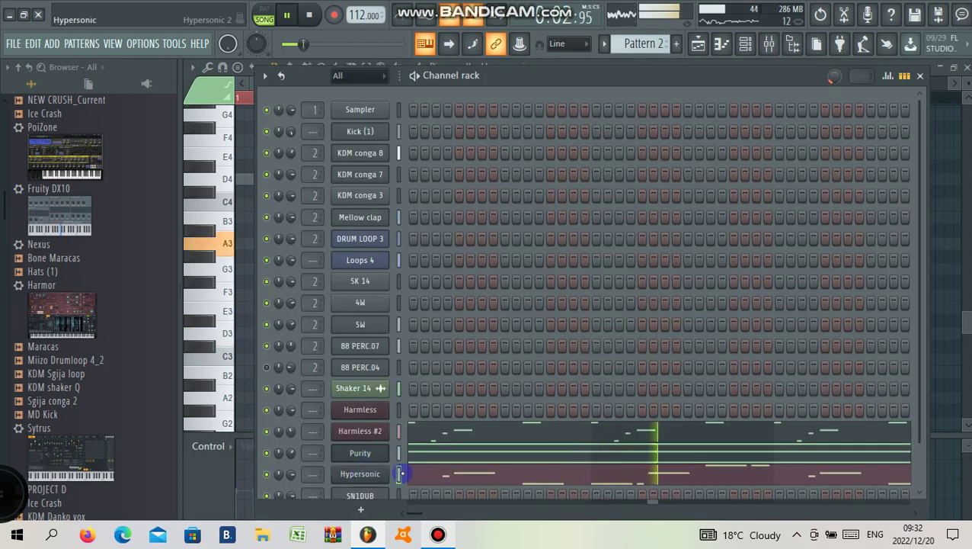
click(208, 160)
drag(715, 257, 718, 317)
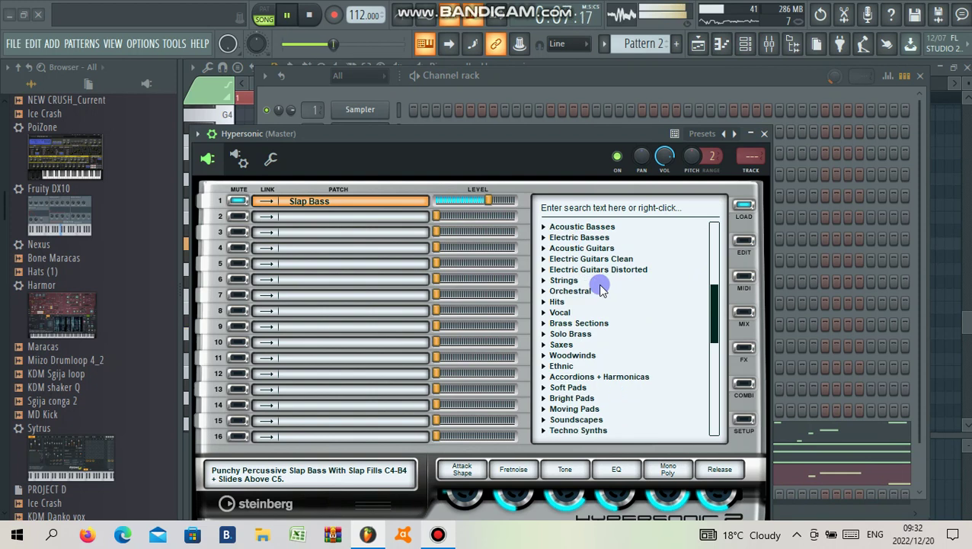
click(571, 237)
scroll(663, 327, down, 5)
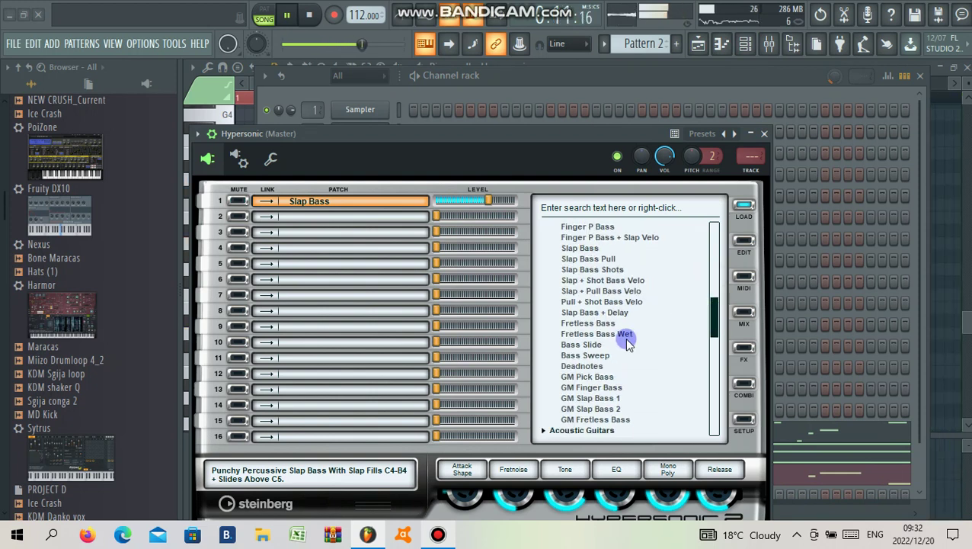
click(575, 347)
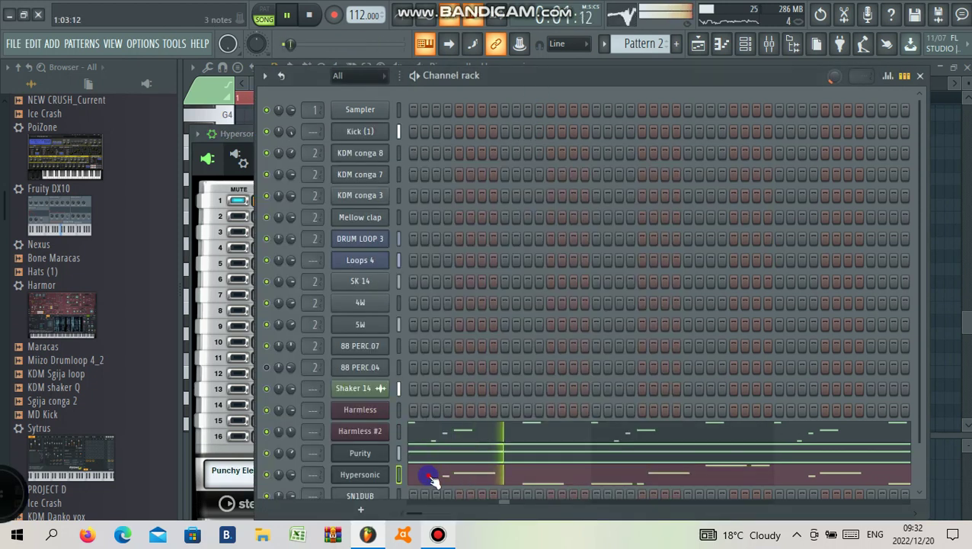
- Raise all Hypersonic notes by two octaves and lengthen the first A5 note in bar 1 to nearly reach the following D5
click(432, 479)
click(432, 478)
key(space)
key(space)
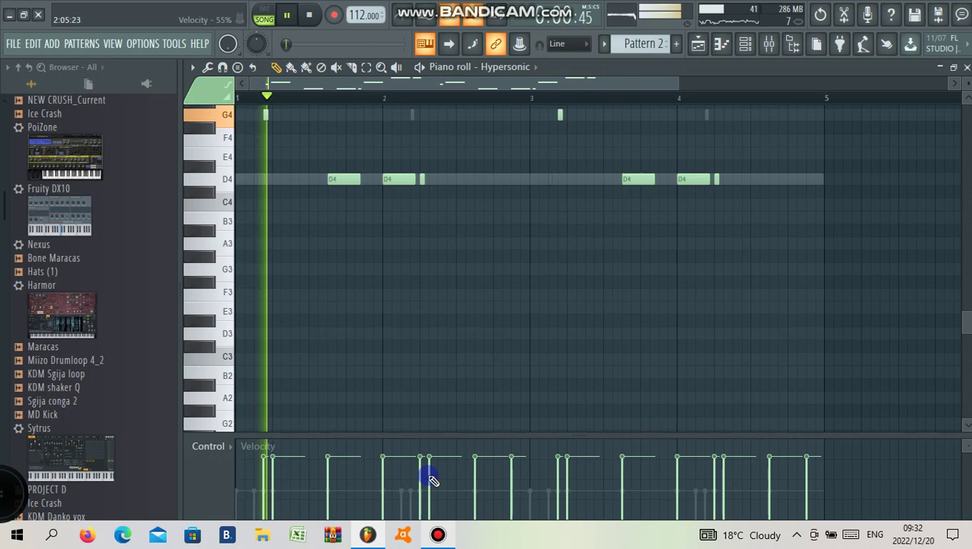
key(ctrl+Up)
key(space)
key(space)
scroll(351, 280, up, 4)
scroll(351, 280, up, 1)
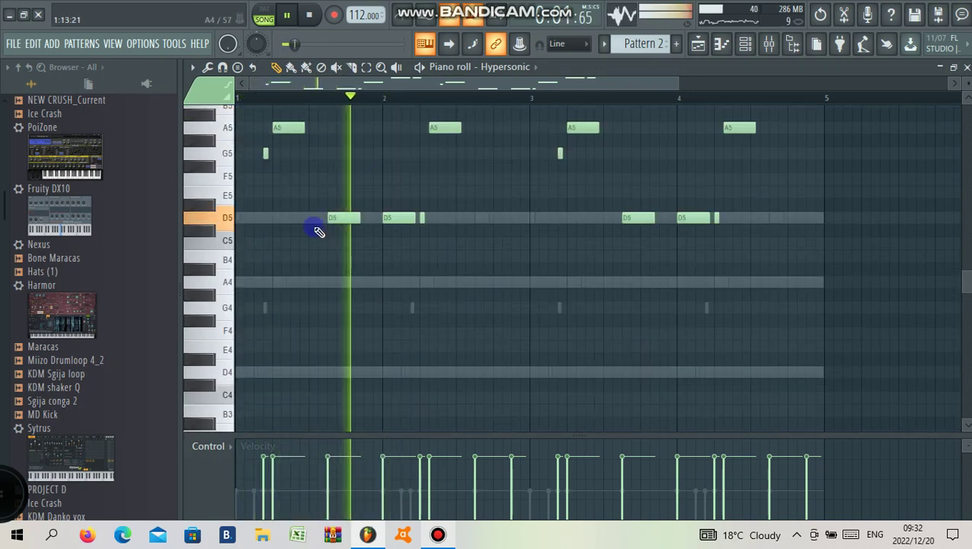
drag(305, 128, 320, 162)
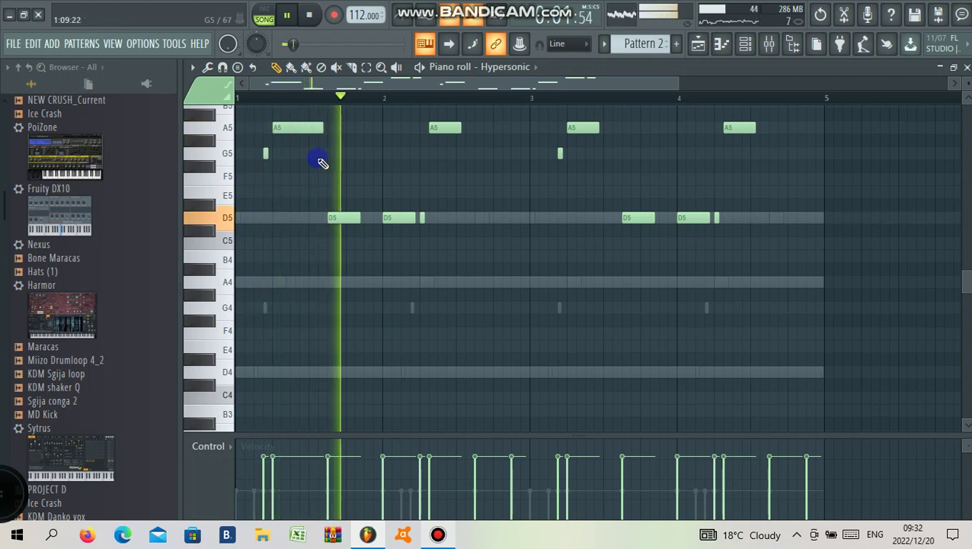
scroll(509, 205, up, 4)
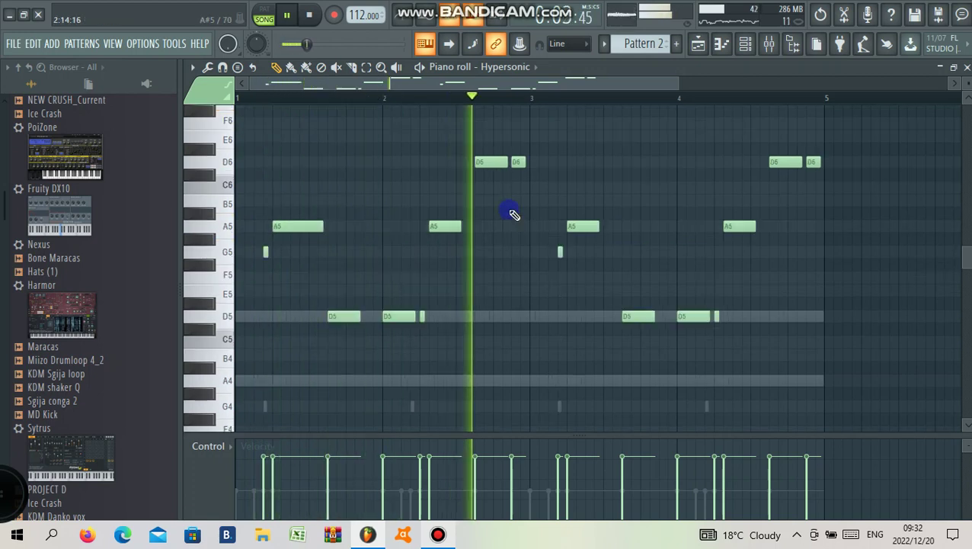
- Add a hit on step 8 of the AUD-20210411-WA0004 - Part_2 channel and normalize its sample
click(746, 46)
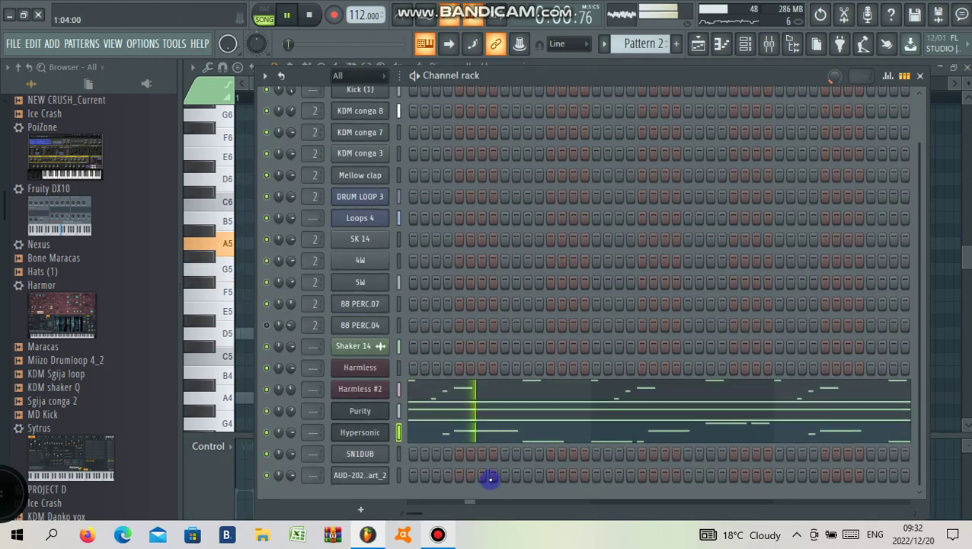
click(491, 479)
click(368, 480)
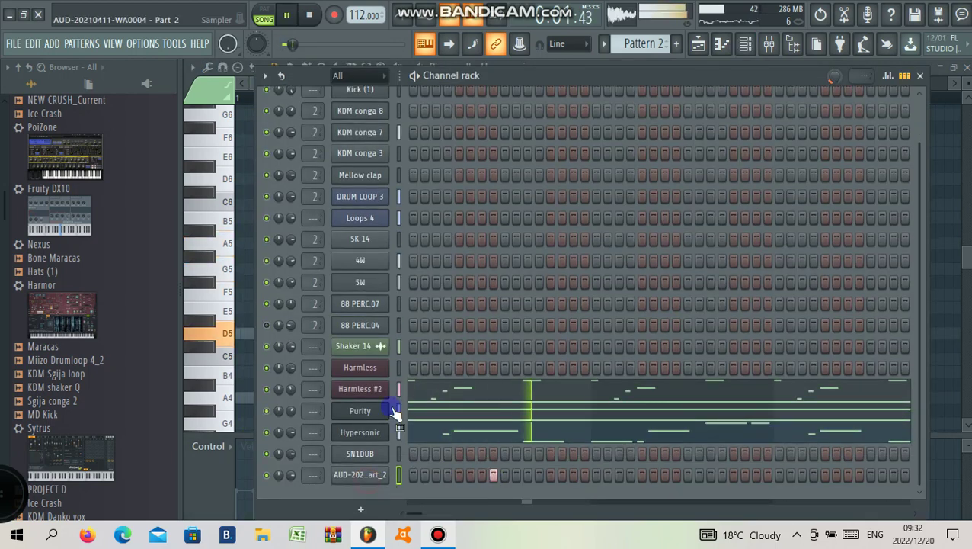
key(space)
click(441, 319)
key(space)
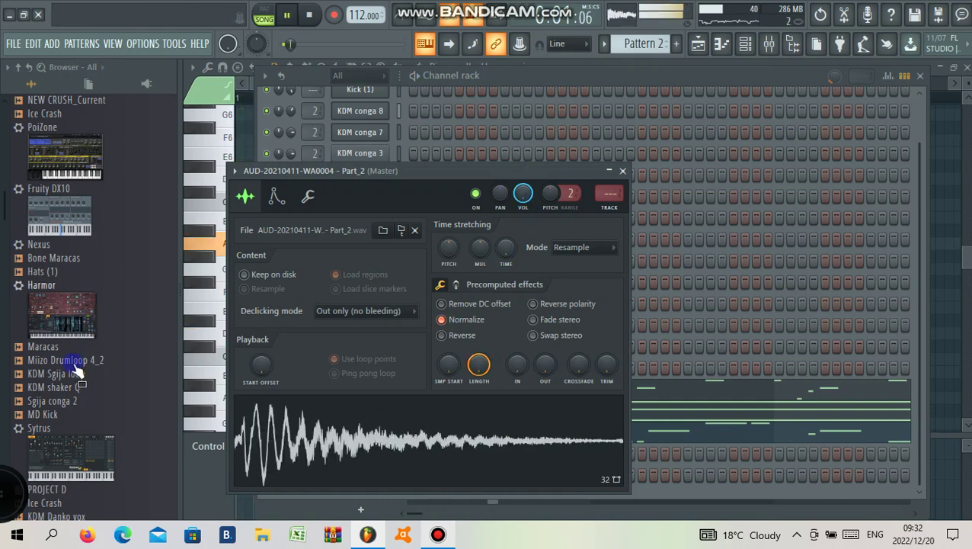
- Audition percussion, vocal and loop samples in the browser, including TBK - SHAKERS LOOP (6), MD Perc (SGIJA)_8, Bbhhopen and KDM shaker Q
scroll(76, 366, up, 10)
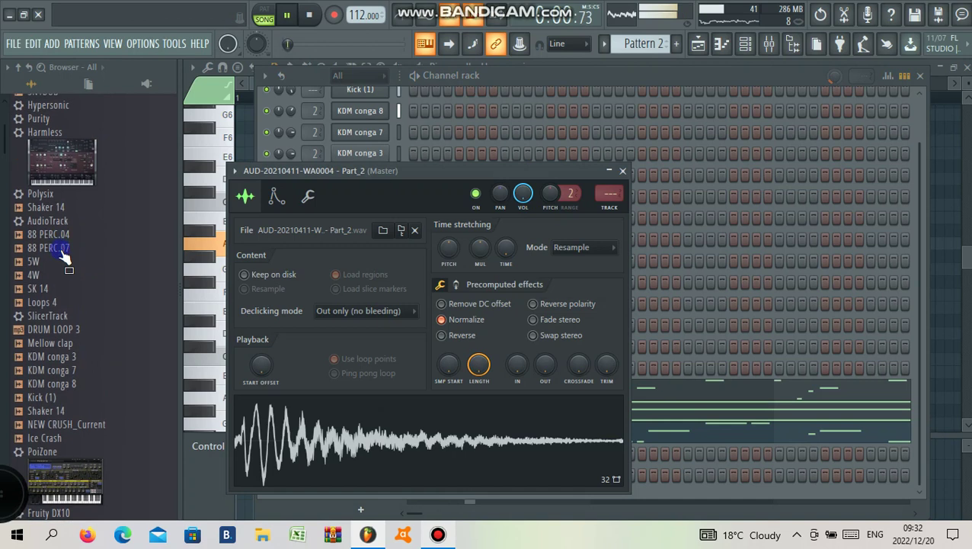
scroll(63, 267, down, 10)
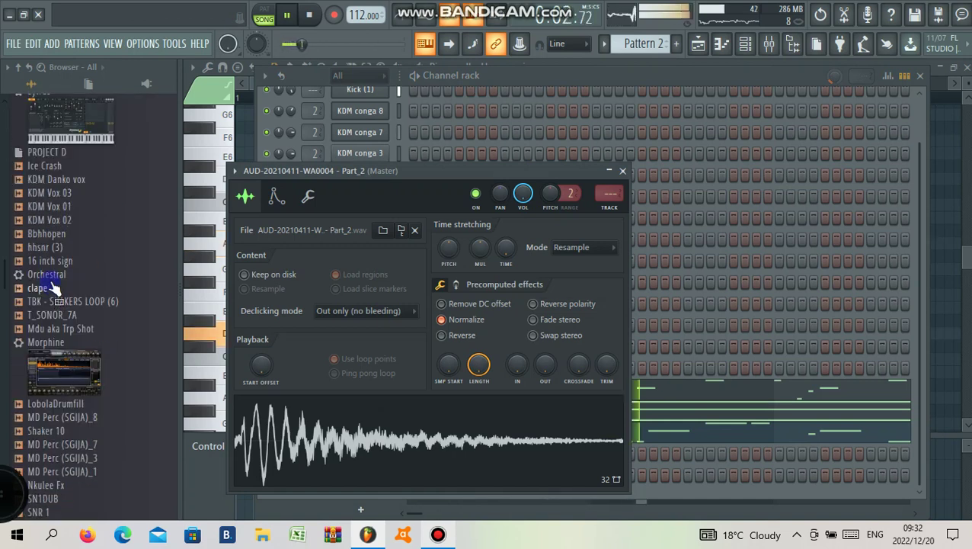
scroll(63, 294, down, 4)
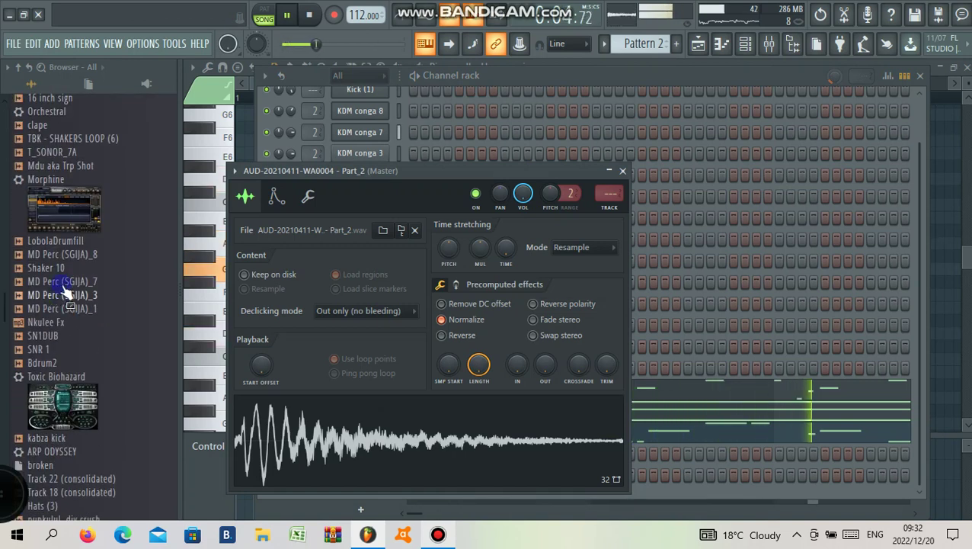
scroll(62, 314, down, 2)
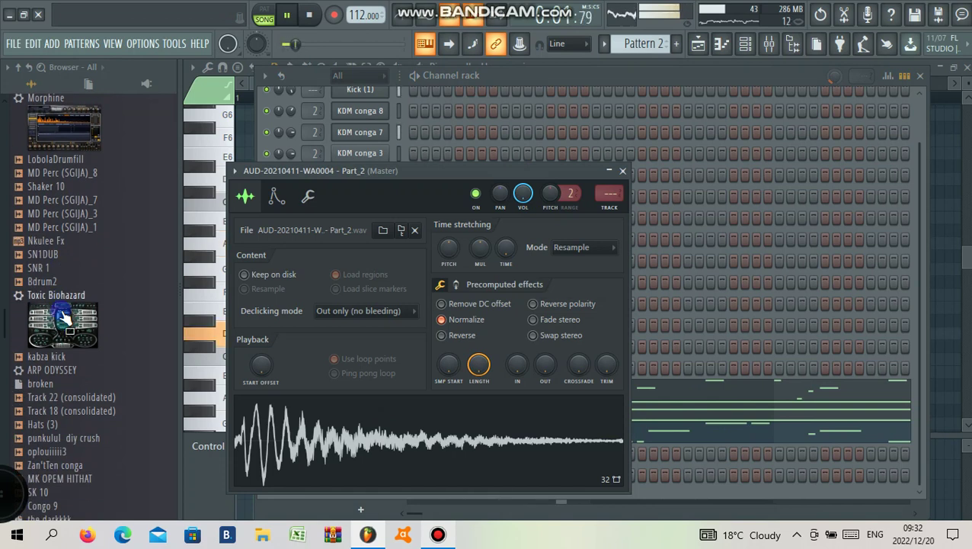
scroll(64, 320, up, 6)
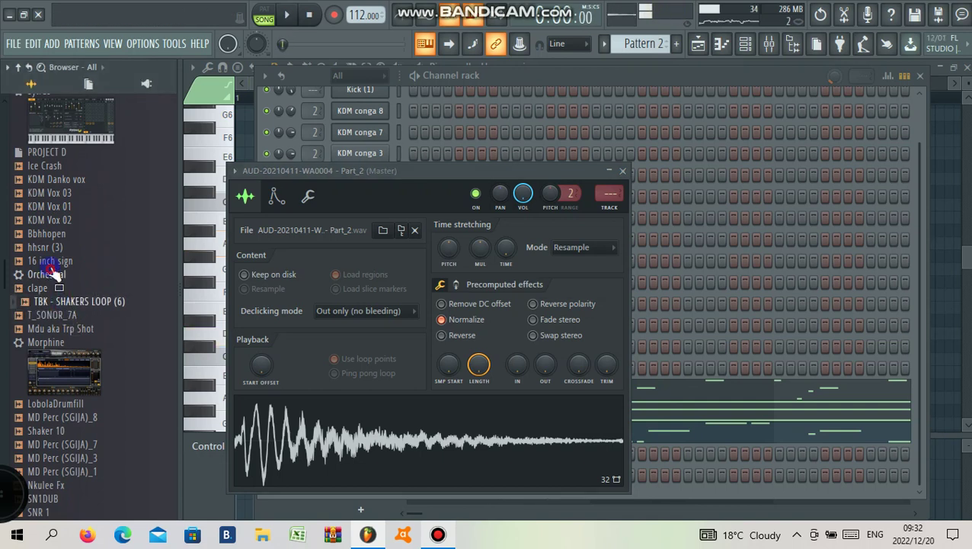
scroll(54, 267, down, 4)
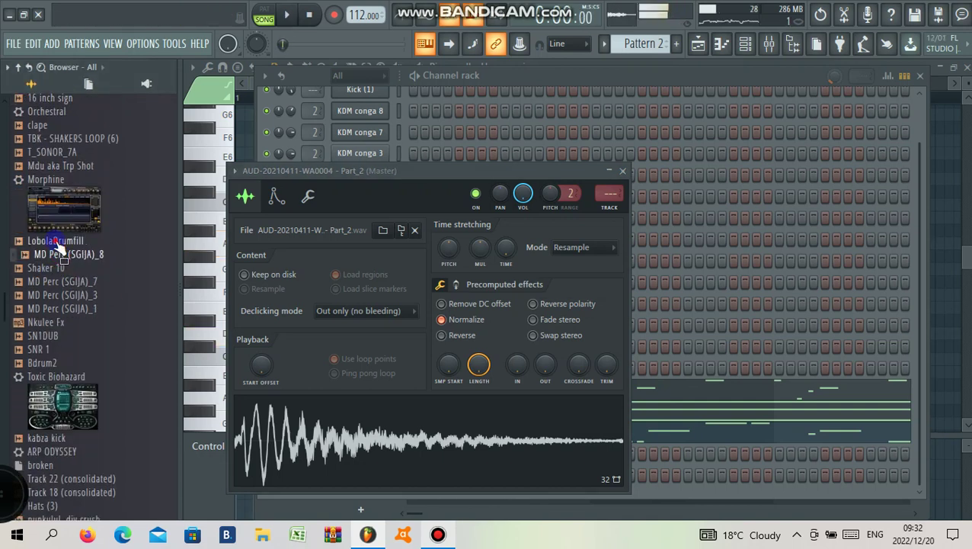
scroll(61, 305, up, 4)
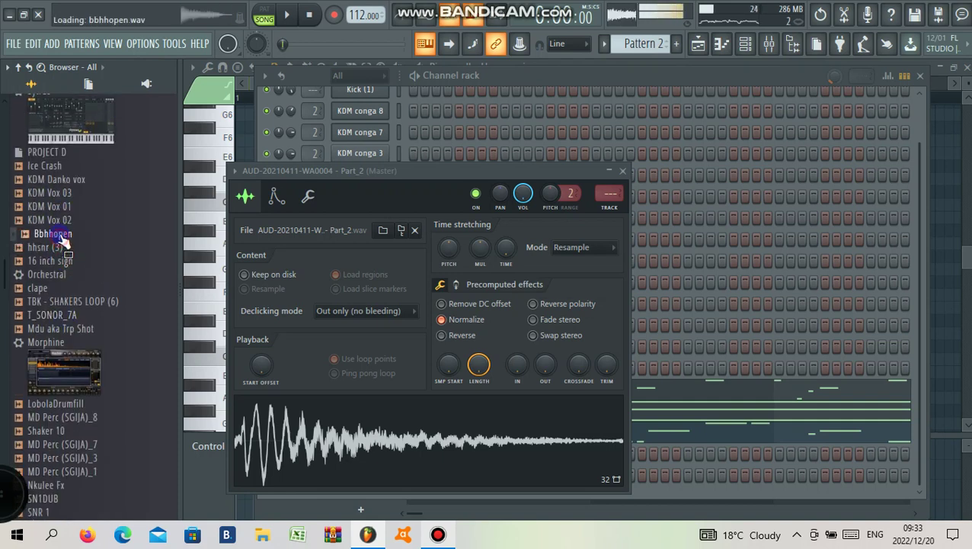
scroll(69, 264, up, 4)
click(67, 223)
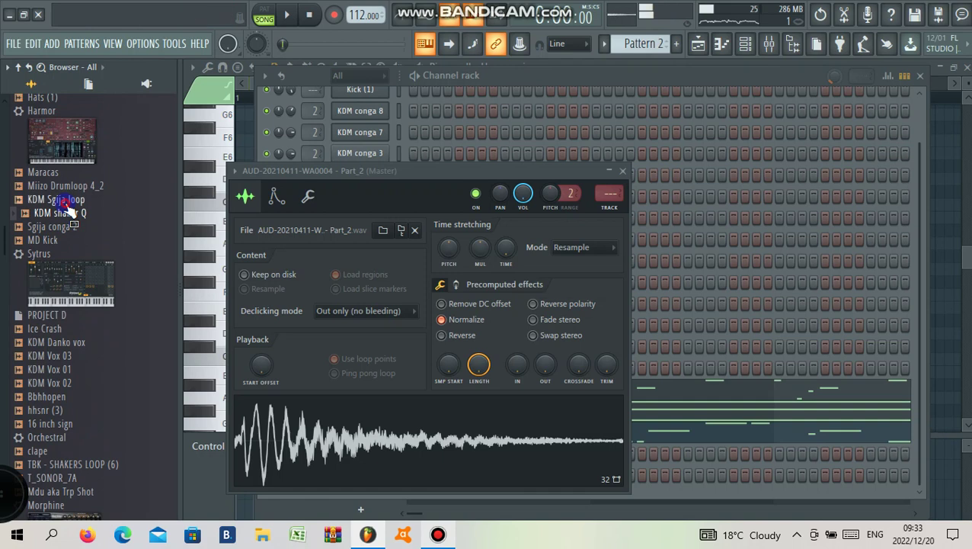
scroll(57, 255, down, 10)
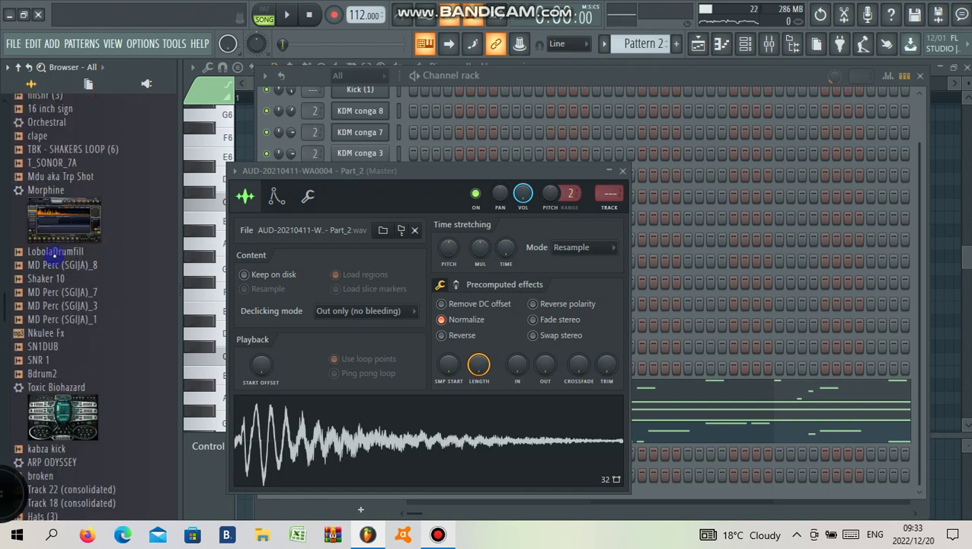
key(space)
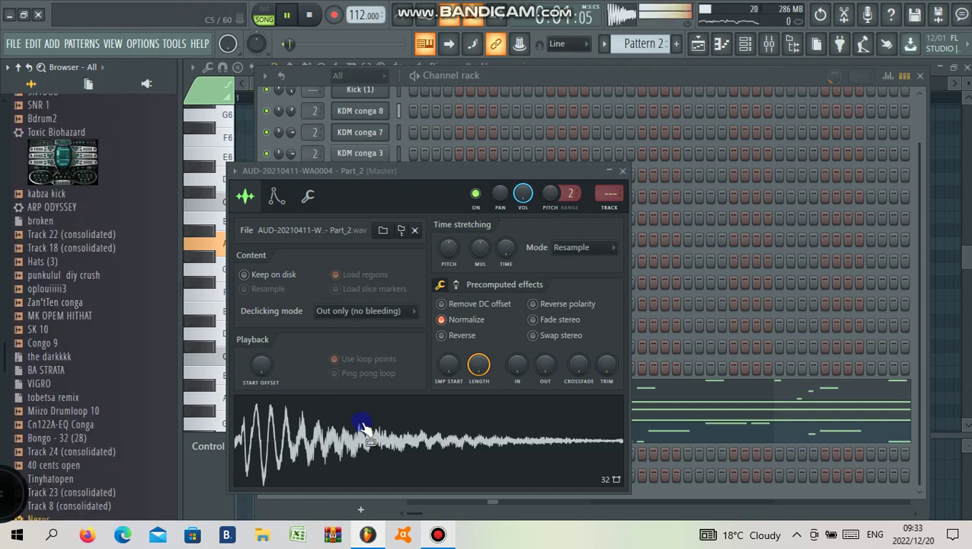
- Add a hit on step 11 of the AUD-20210411-WA0004 - Part_2 channel and duplicate its two notes across all four bars
click(527, 481)
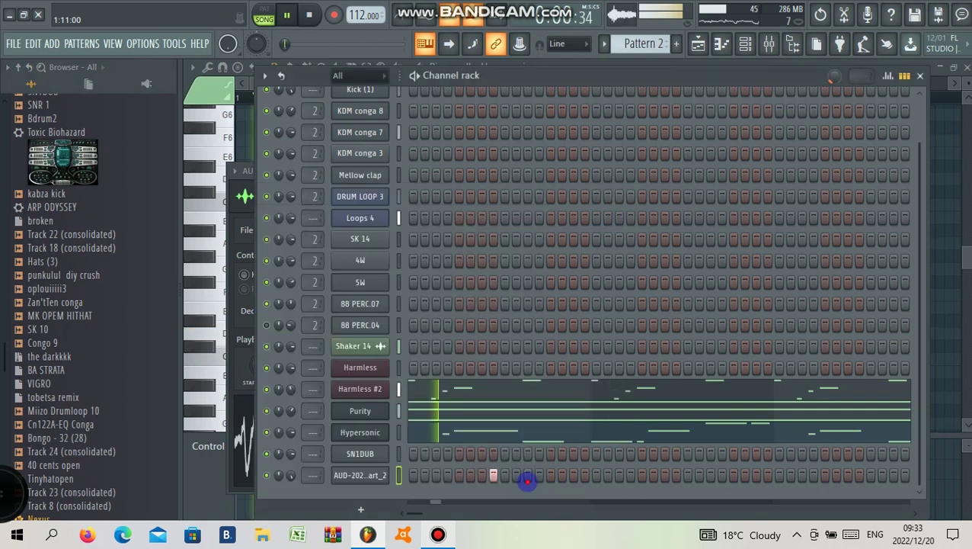
right_click(369, 475)
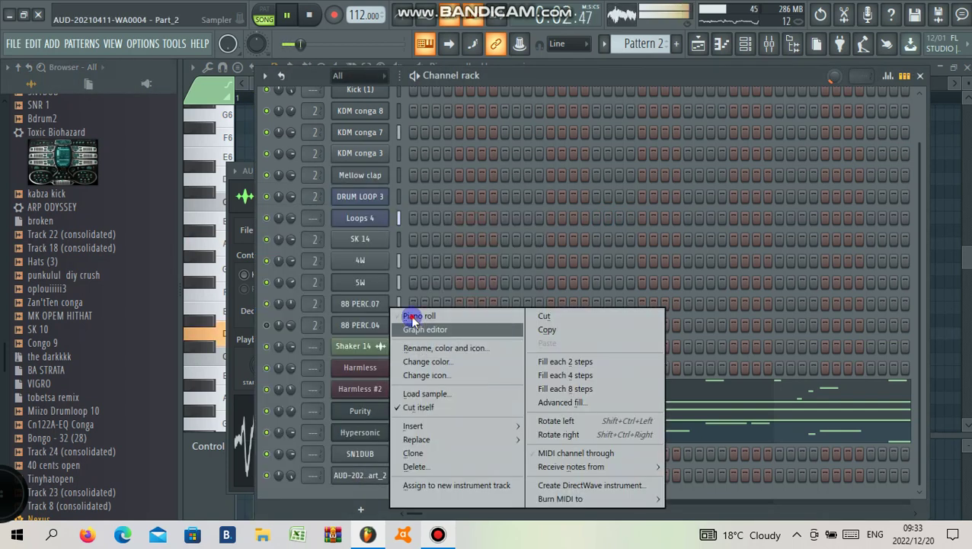
click(420, 317)
key(ctrl+a)
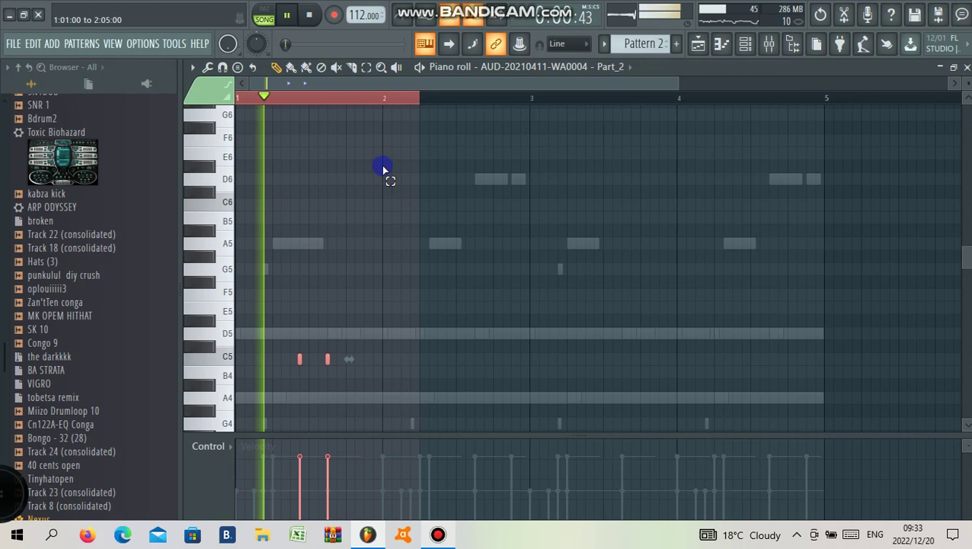
key(ctrl+b)
key(ctrl+b)
key(ctrl+b)
key(ctrl+a)
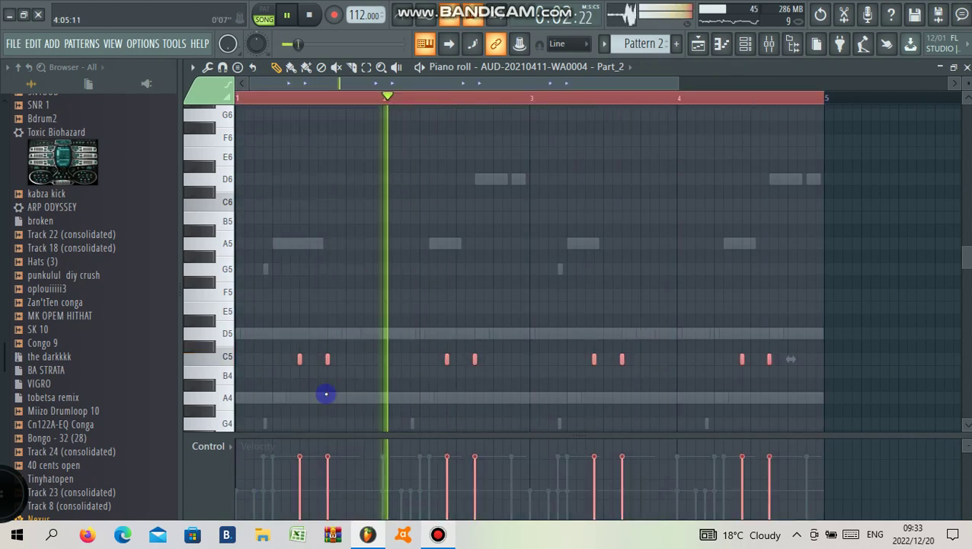
- Clone the Hypersonic channel and load the KING TONNE preset in the clone
key(F6)
right_click(373, 432)
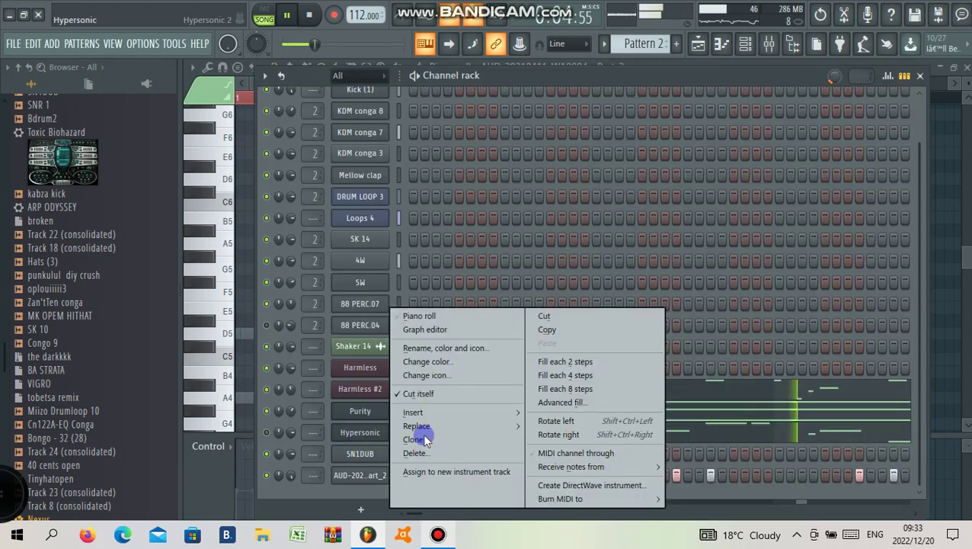
click(416, 438)
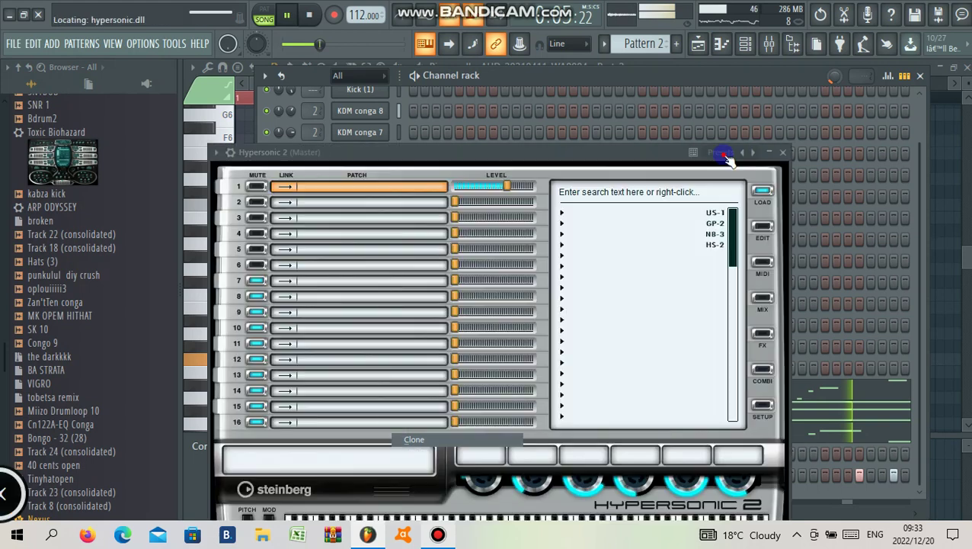
click(725, 154)
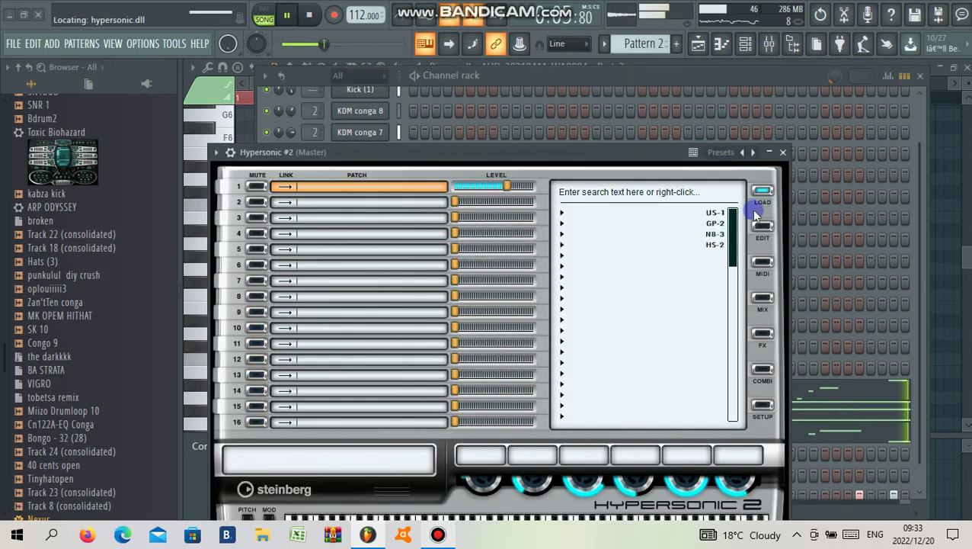
click(748, 200)
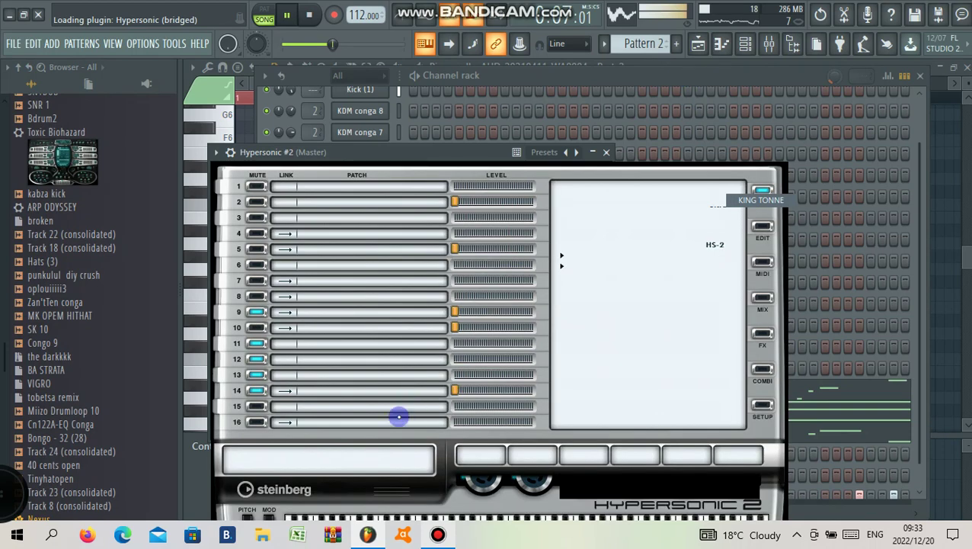
- Copy the notes of the Hypersonic channel into the Hypersonic #2 channel
right_click(372, 433)
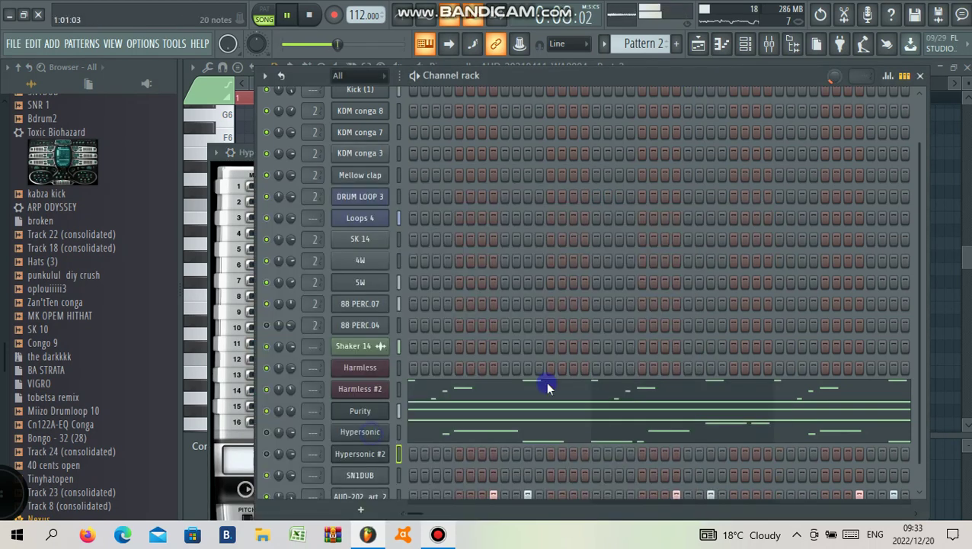
click(567, 331)
right_click(359, 453)
click(568, 340)
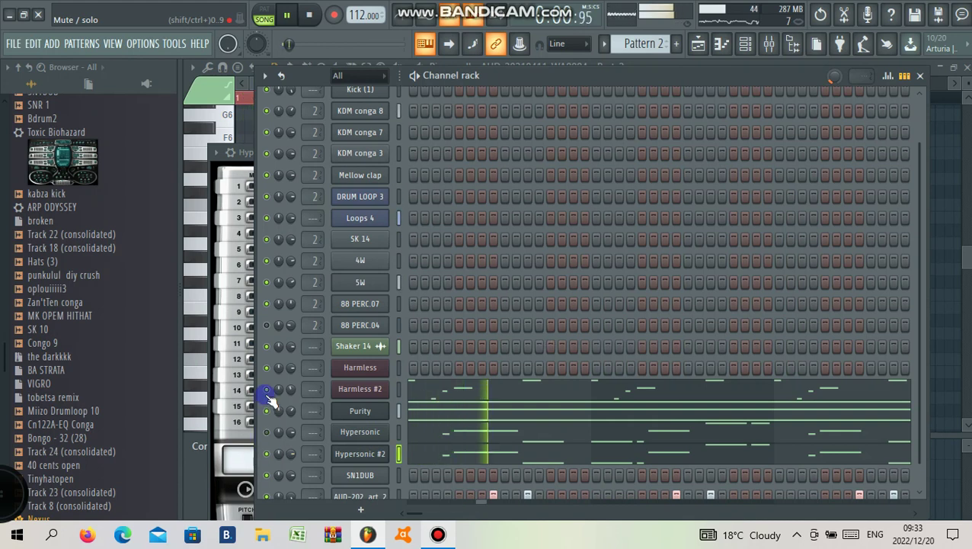
- Lower all Hypersonic #2 notes by two octaves and deselect them
key(F7)
key(ctrl+a)
key(ctrl+Down)
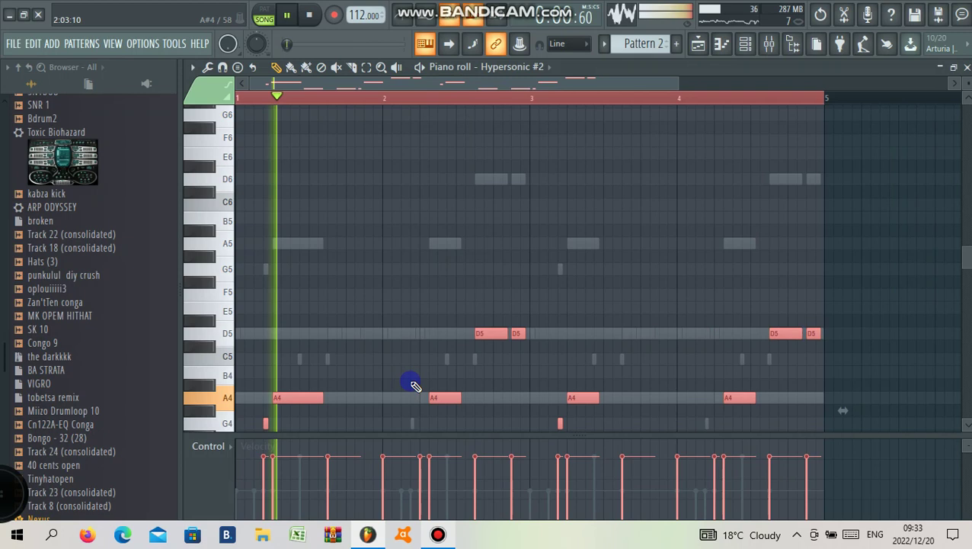
key(ctrl+Down)
key(space)
key(space)
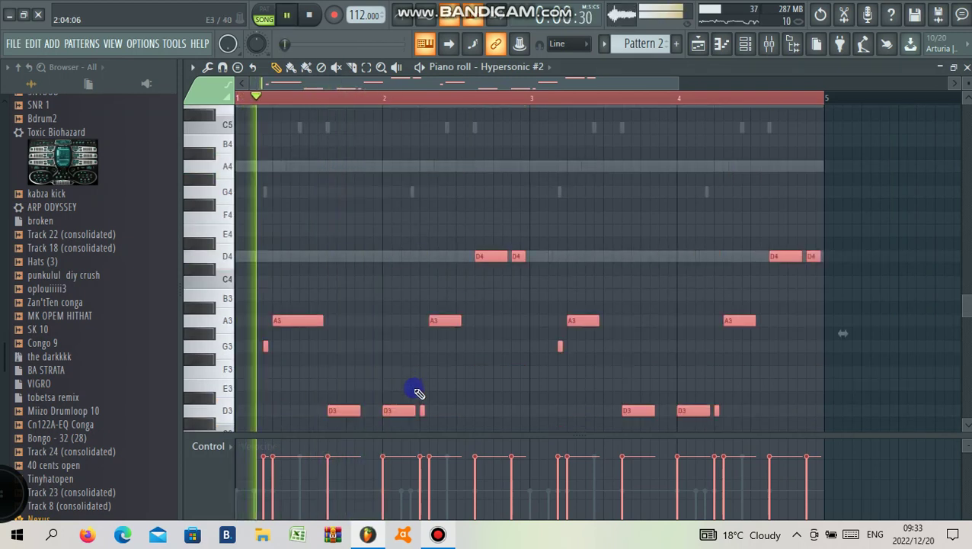
scroll(411, 390, down, 3)
key(ctrl+d)
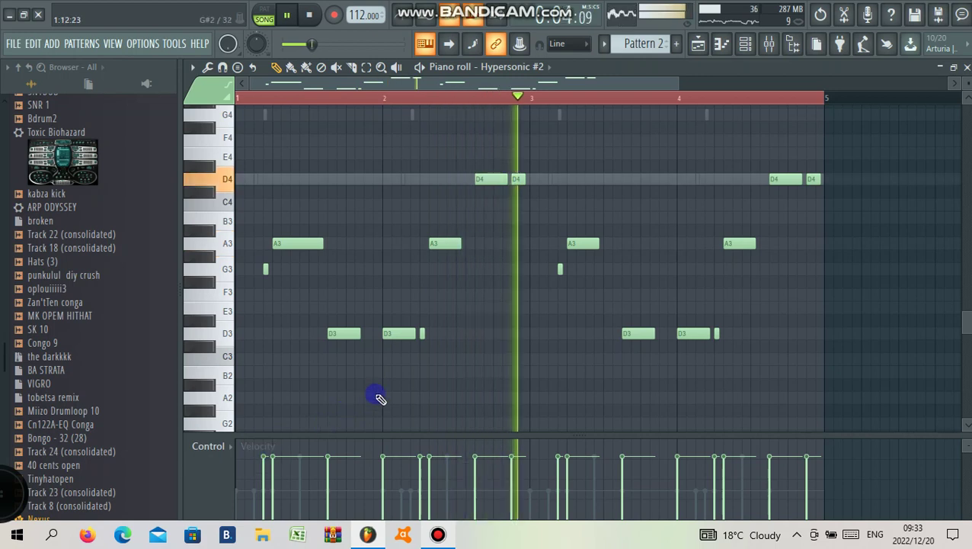
- Add a G3 note at the start of bar 3 in Hypersonic #2 and shift the following short G3 and A3 notes to the right
key(space)
scroll(532, 269, up, 2)
click(532, 269)
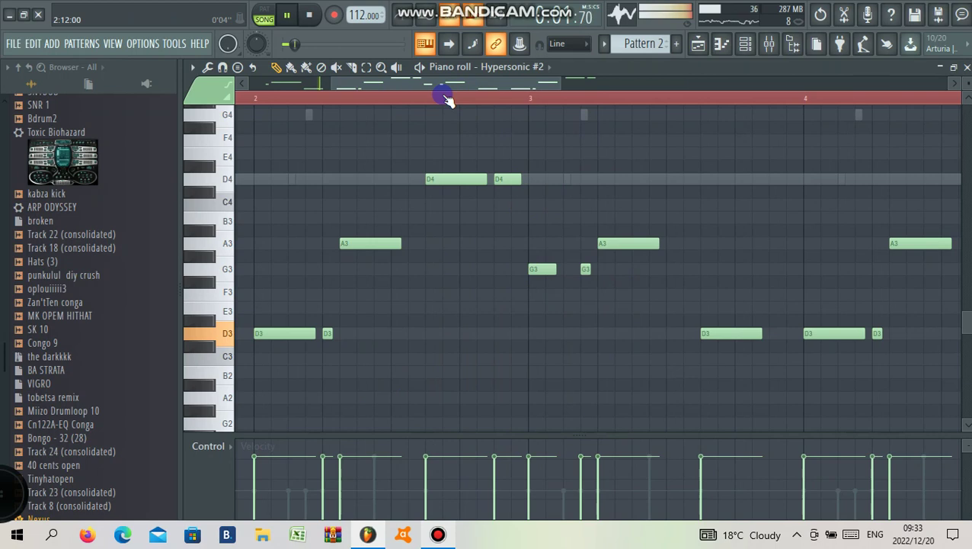
drag(537, 270, 668, 248)
key(space)
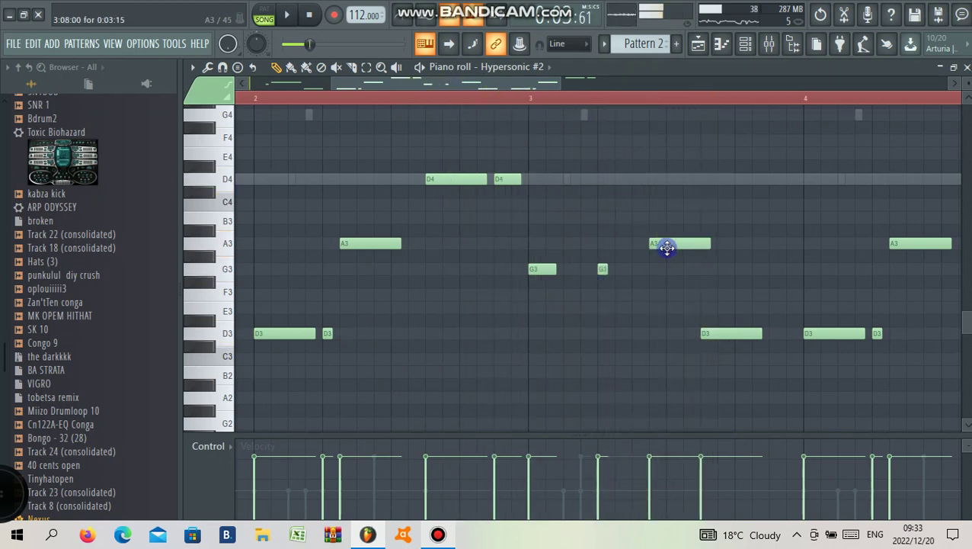
- Shorten the D3 note at the start of bar 4 and add another short D3 at step 3 of that bar
key(space)
scroll(701, 247, down, 2)
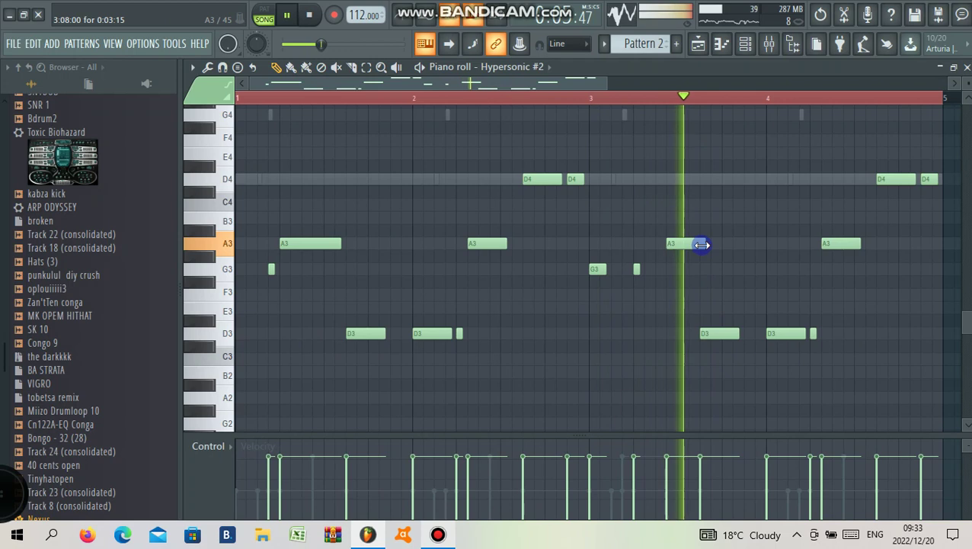
drag(794, 334, 776, 339)
click(788, 336)
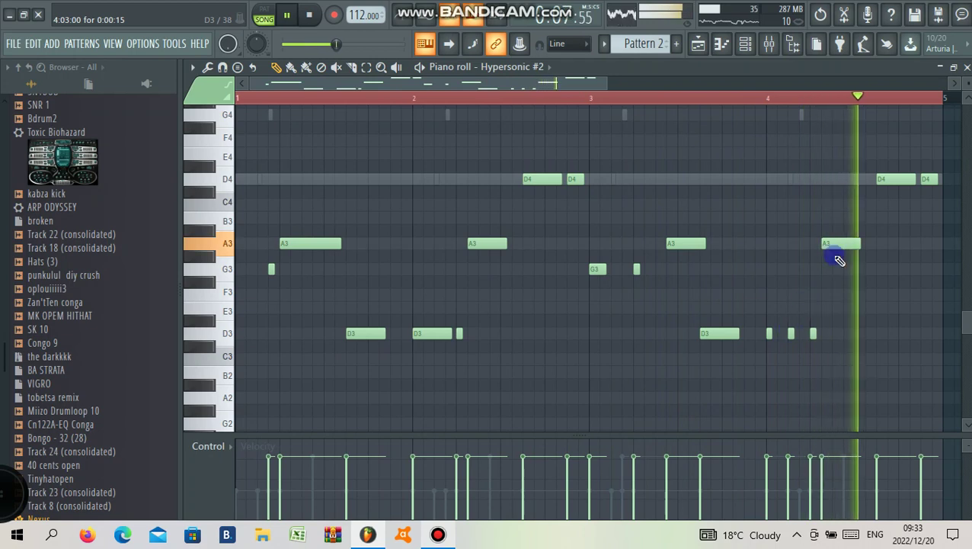
- Add a Polysix channel with the Scream Uni Lead preset, set to cut itself and with root note F#5
key(F6)
scroll(355, 449, down, 2)
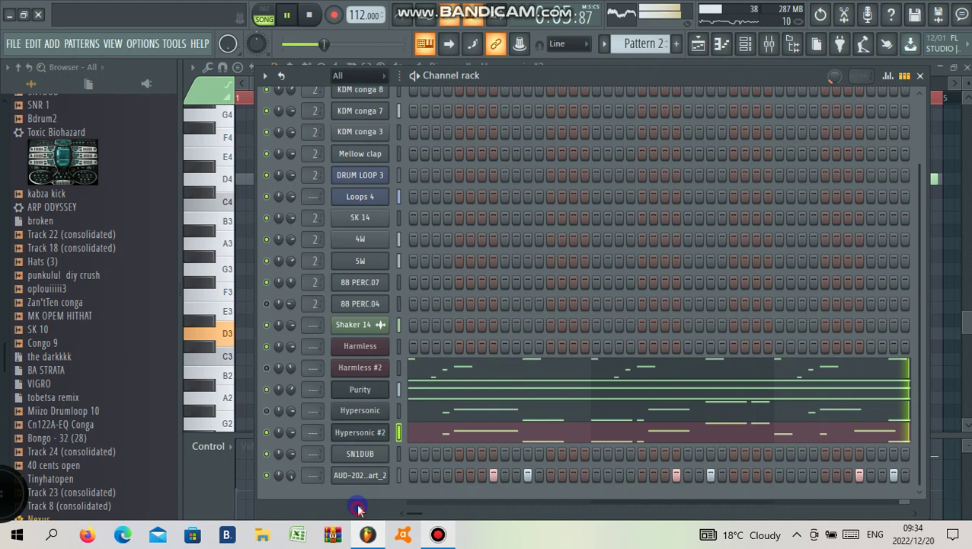
click(359, 508)
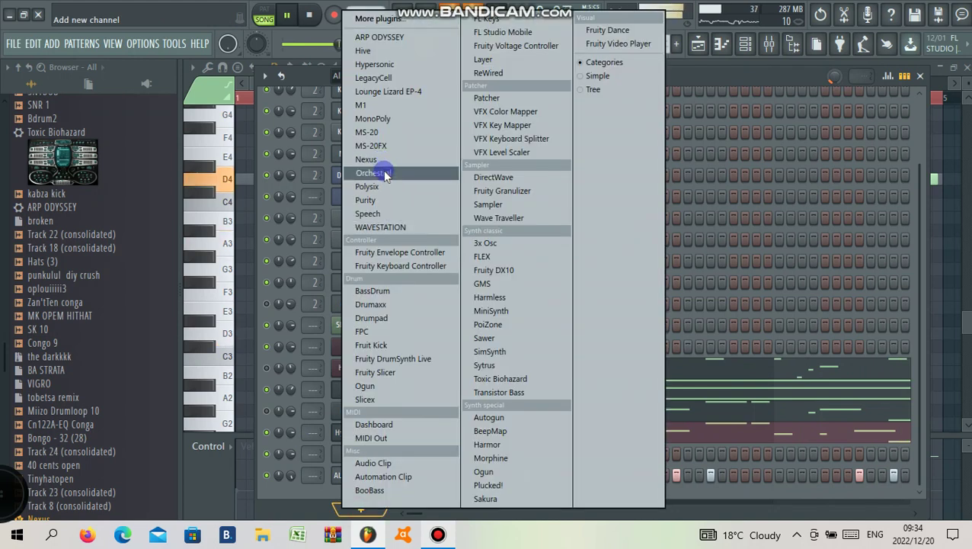
click(391, 187)
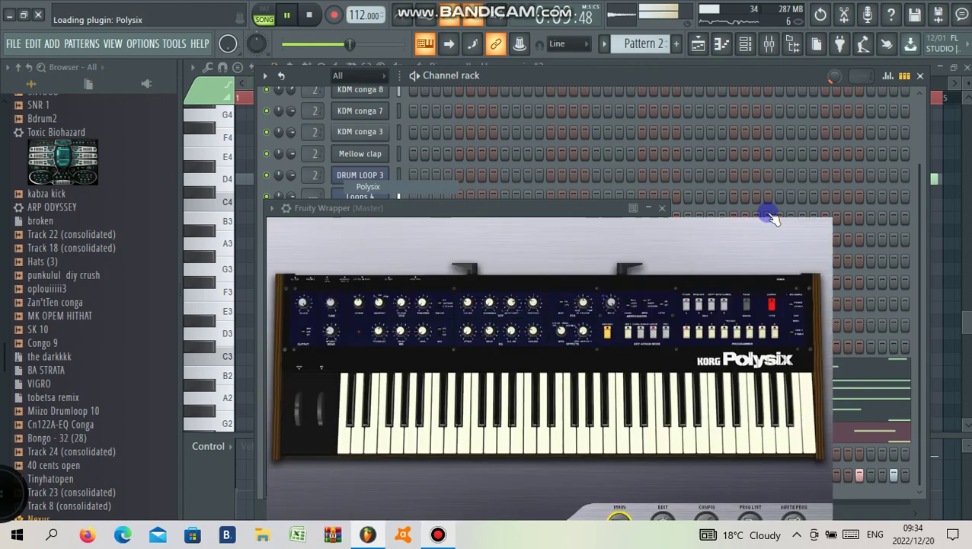
click(764, 208)
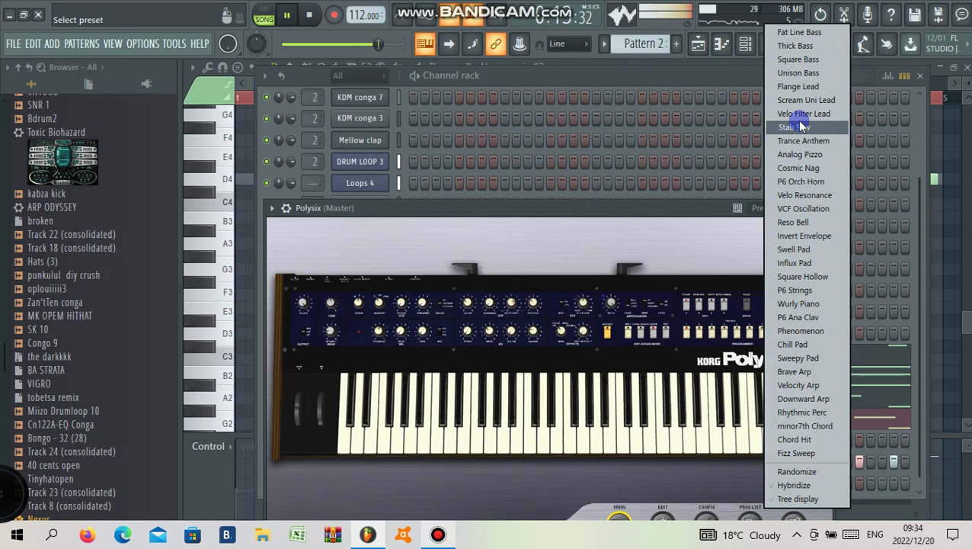
click(286, 209)
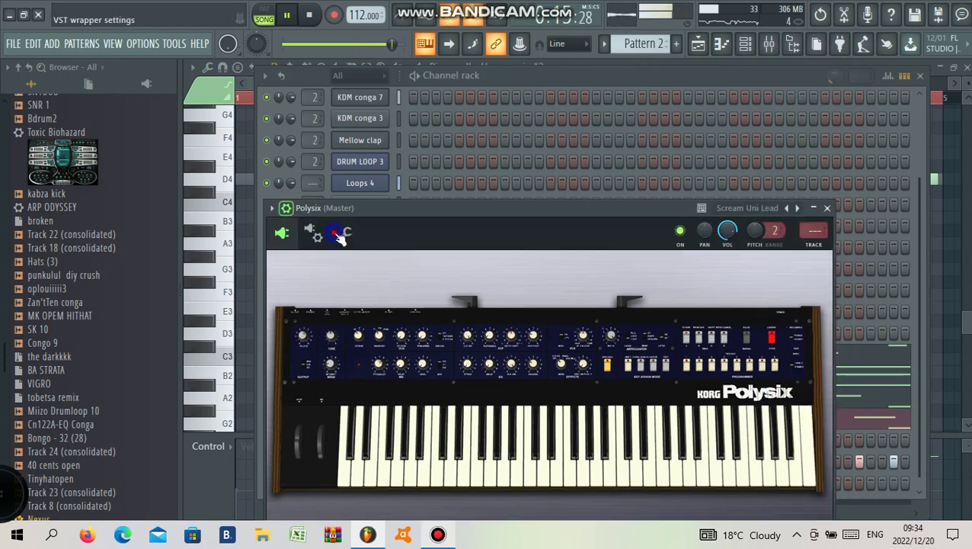
click(345, 234)
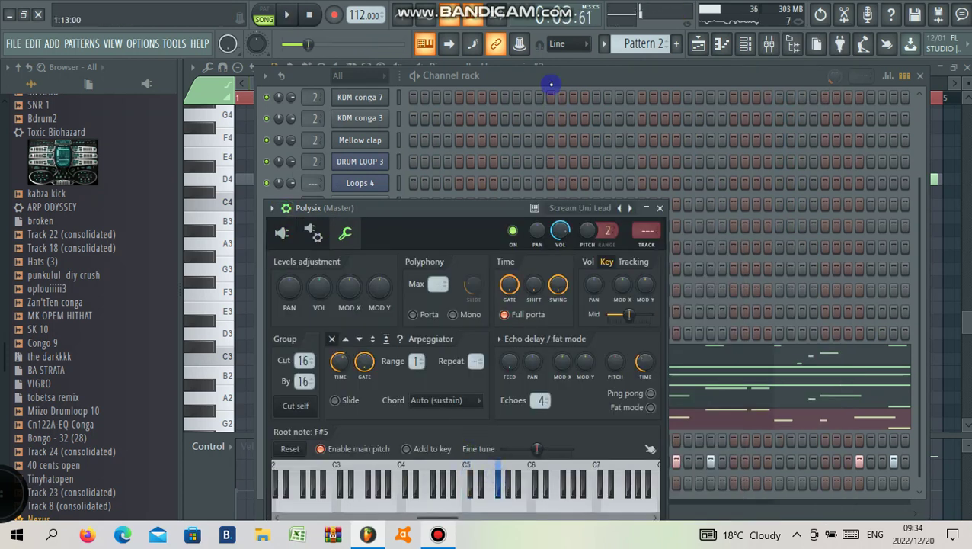
- Place a D6 note at step 3 of bar 1 in the Polysix piano roll
right_click(376, 480)
click(441, 311)
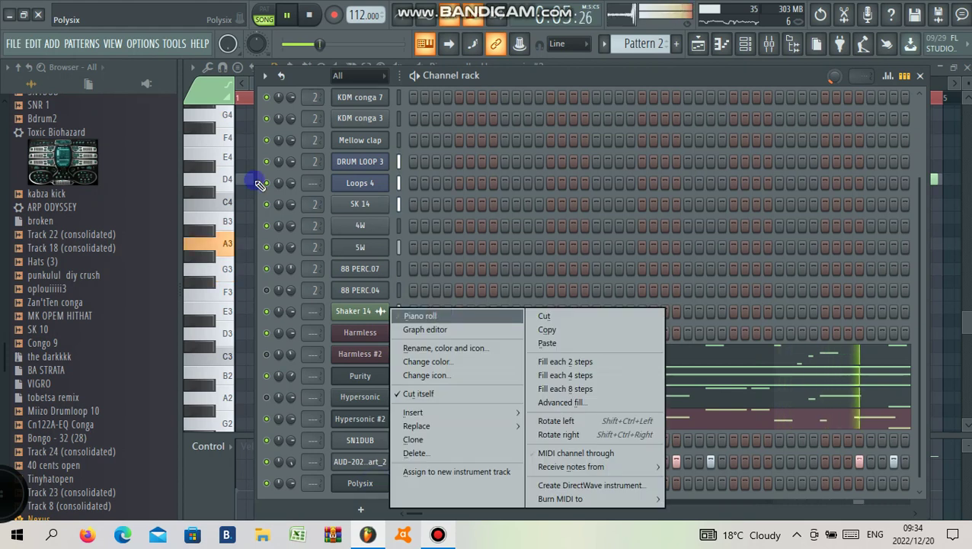
click(258, 180)
key(space)
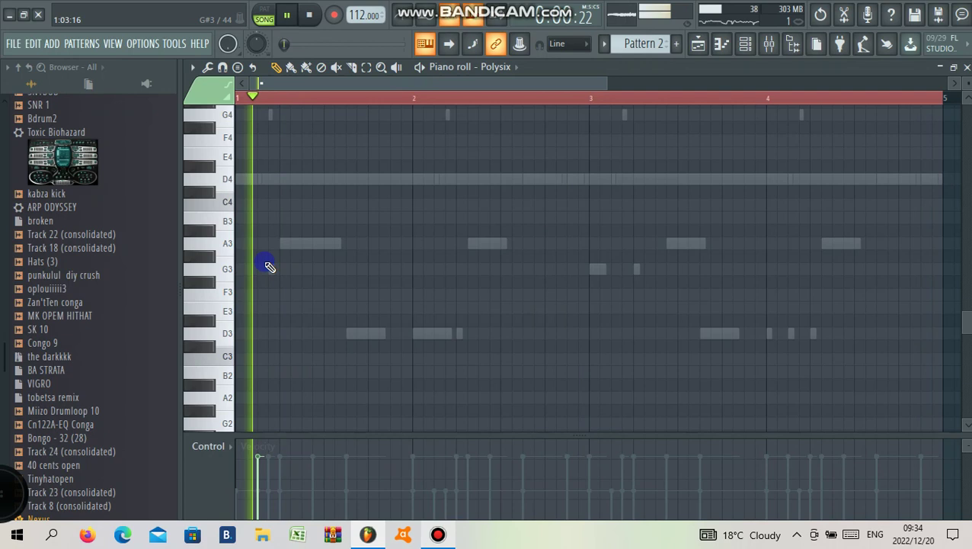
scroll(267, 264, up, 3)
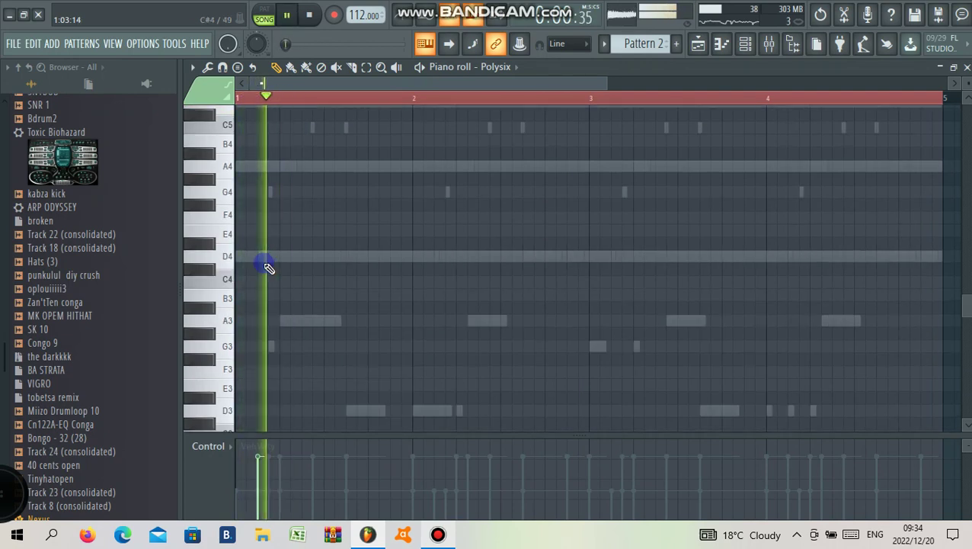
scroll(276, 186, up, 3)
scroll(276, 187, up, 3)
click(268, 180)
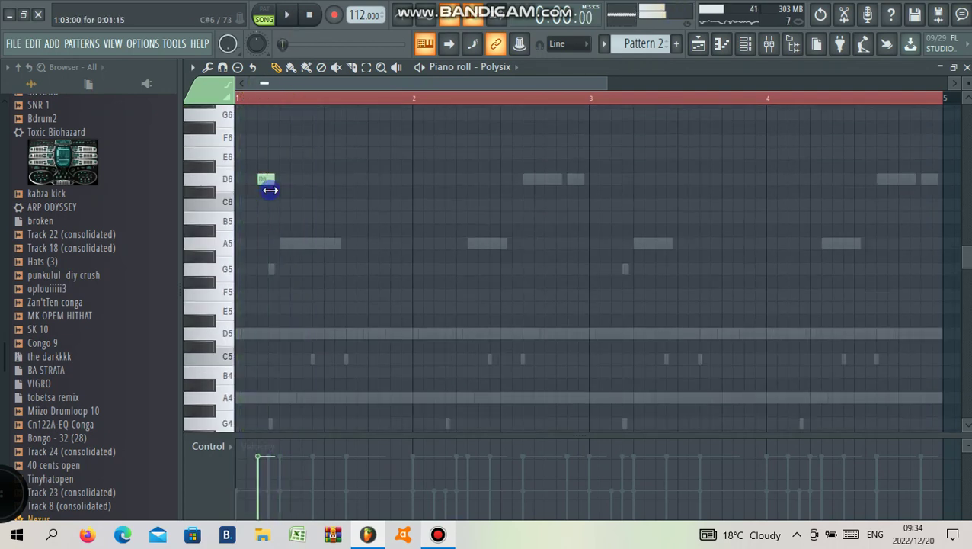
- Add a very short D6 note at step 5 of bar 1 and lower its velocity
click(282, 181)
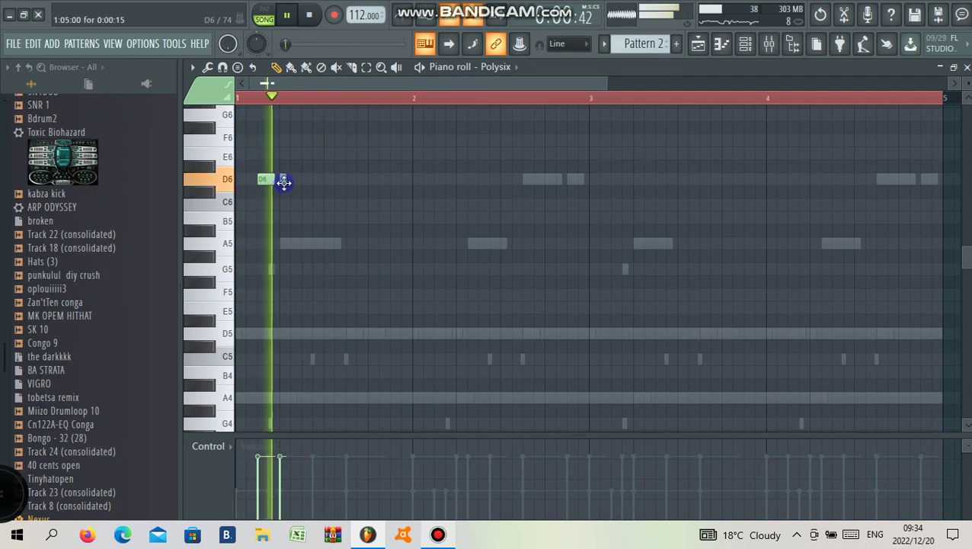
drag(284, 182, 281, 182)
key(space)
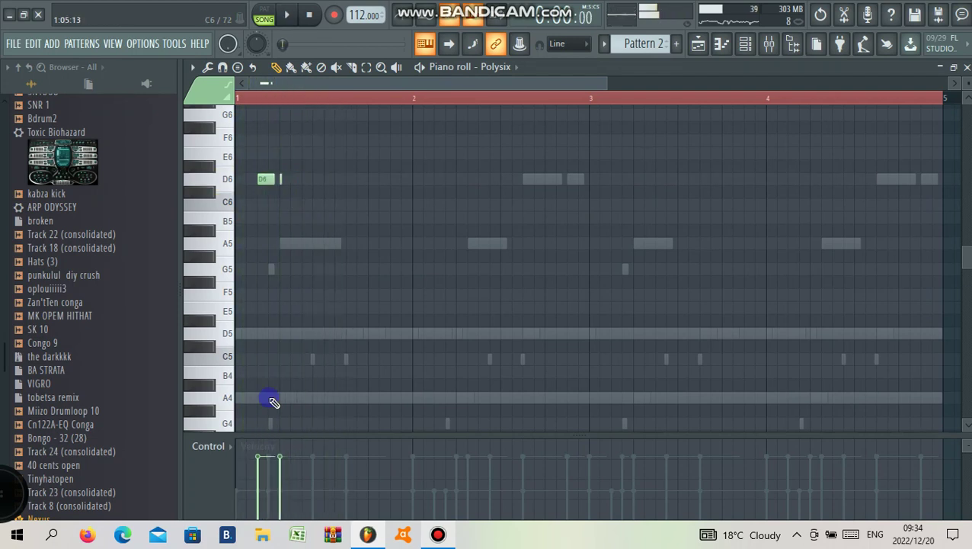
ctrl+scroll(273, 402, up, 2)
ctrl+scroll(607, 129, down, 4)
ctrl+drag(616, 96, 262, 204)
key(space)
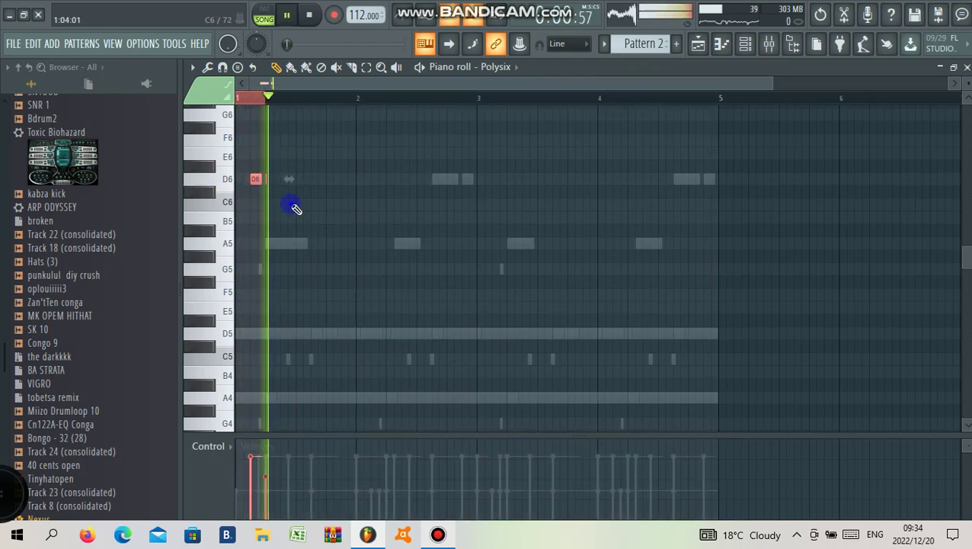
- Add a D6 note at step 7 of bar 1 and duplicate the long-short D6 pattern through bar 2
ctrl+scroll(294, 194, up, 2)
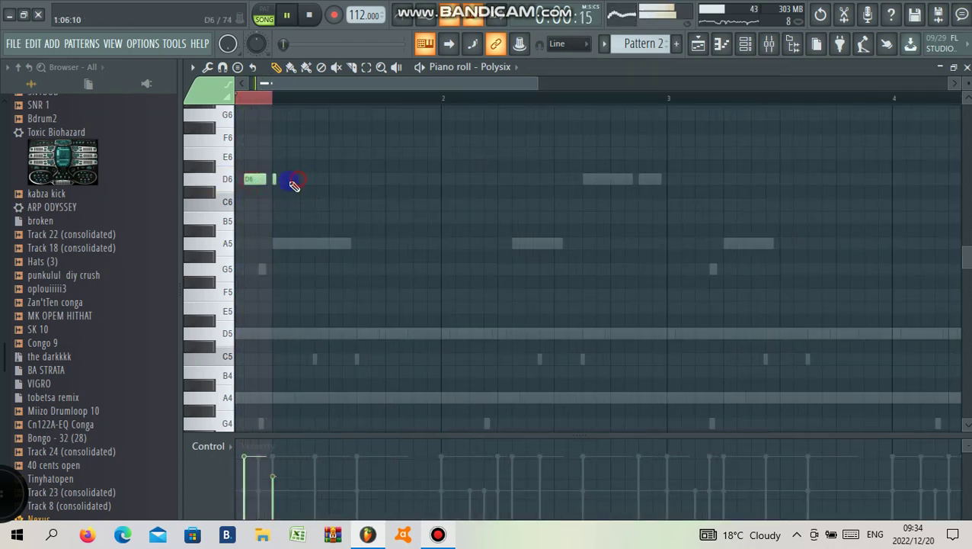
click(331, 179)
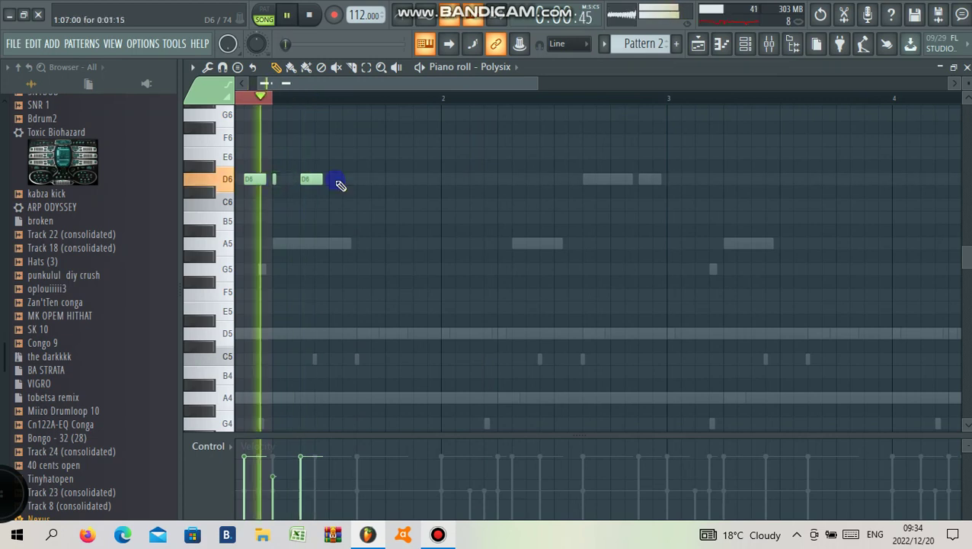
key(space)
ctrl+click(326, 101)
key(ctrl+b)
click(344, 140)
key(ctrl+a)
key(ctrl+b)
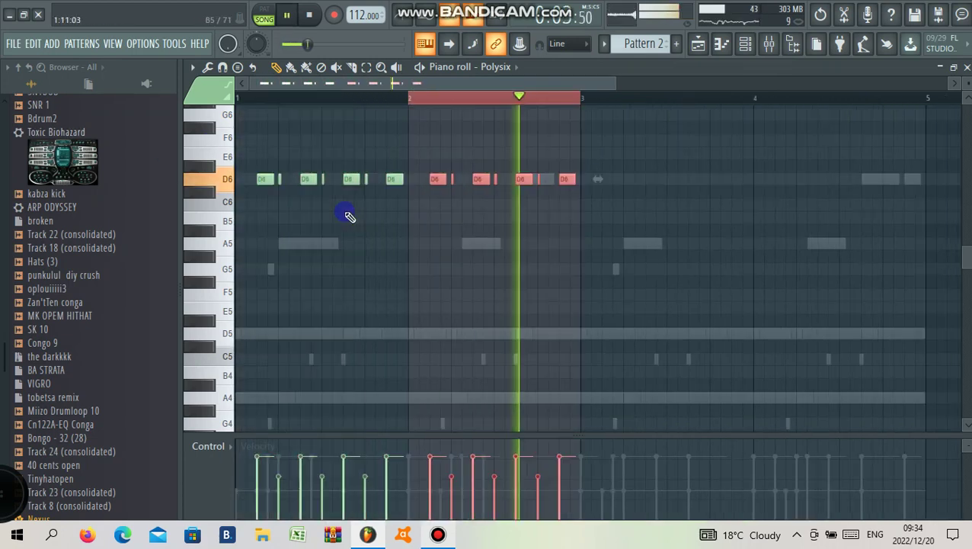
- Add a short D6 note at the start of bar 2 and duplicate the two-bar Polysix pattern into bars 3 and 4
click(412, 180)
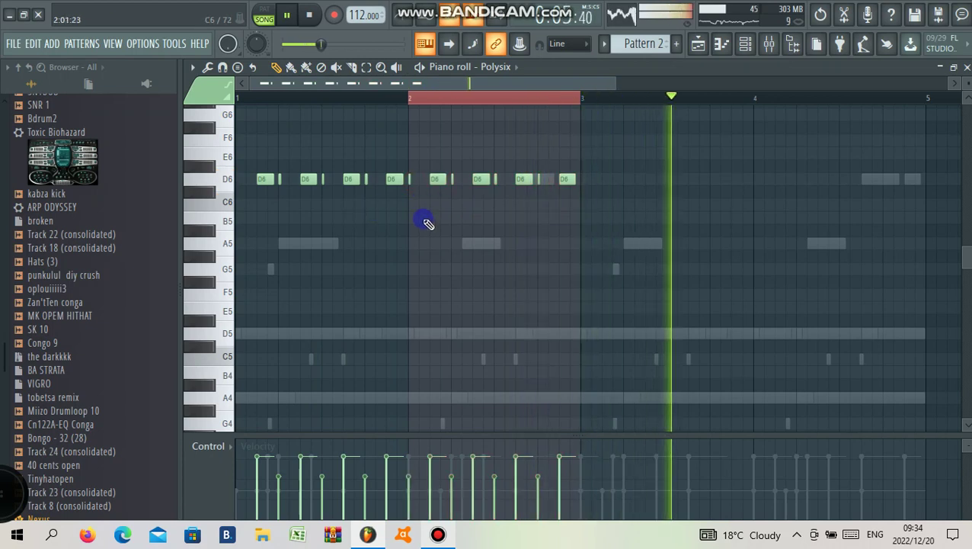
key(ctrl+a)
key(ctrl+b)
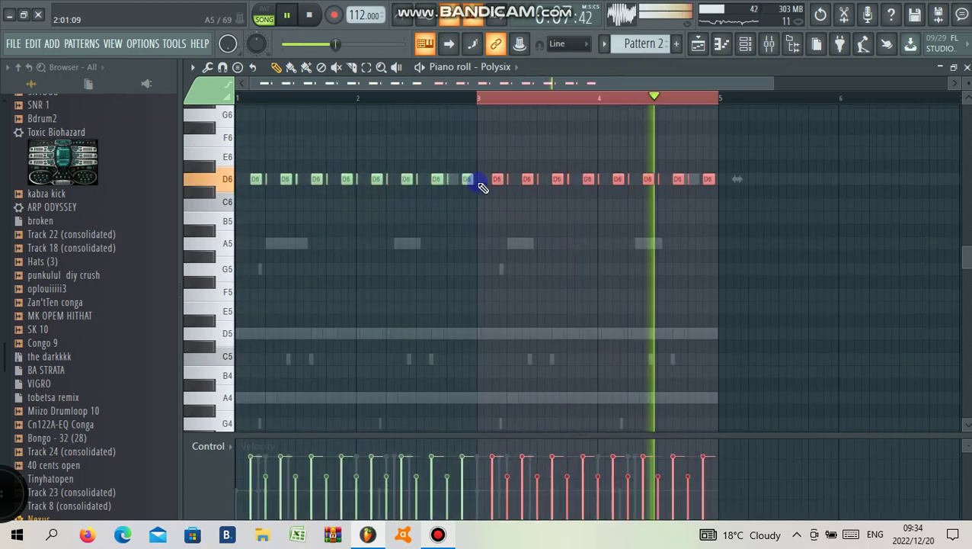
key(ctrl+a)
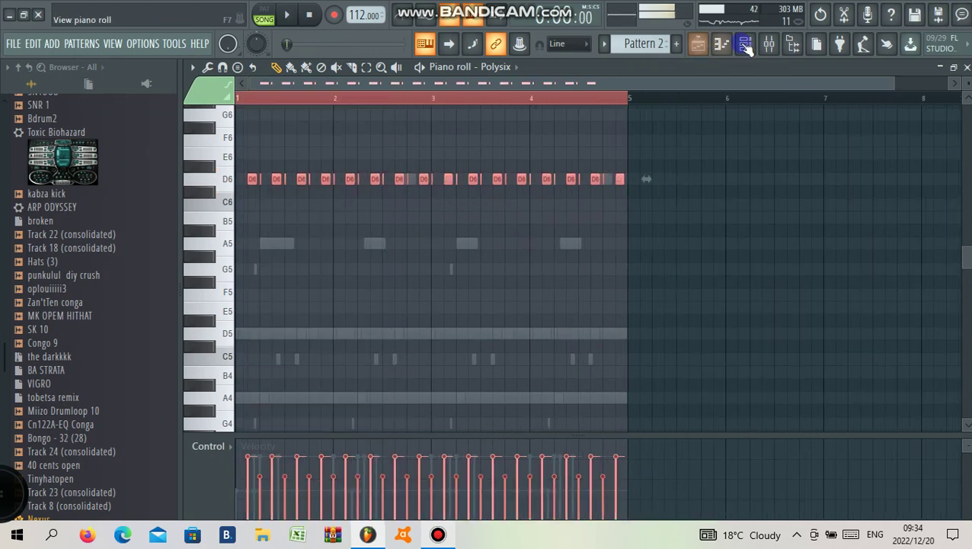
- Route the Polysix channel to mixer track 3 and load Fruity Reeverb 2 on that track
key(F6)
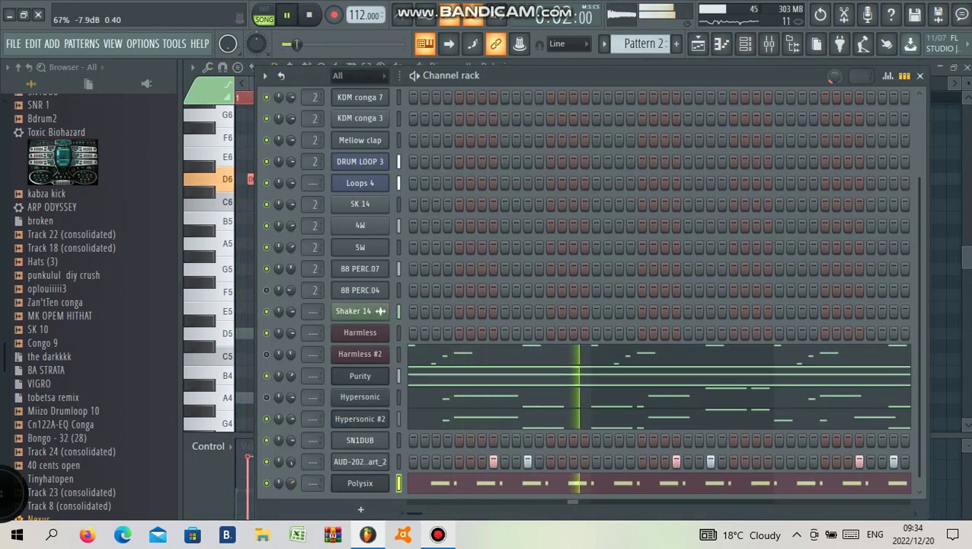
double_click(326, 478)
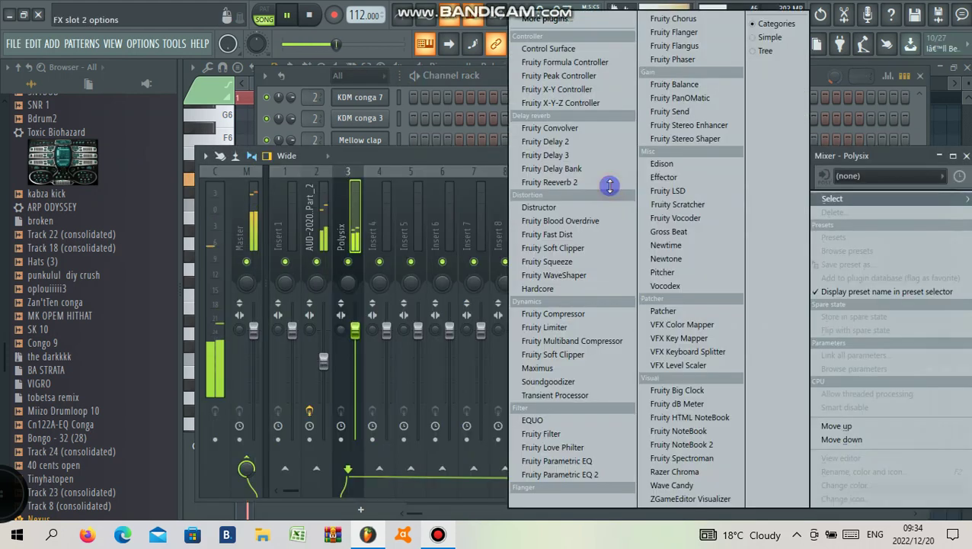
click(612, 189)
click(411, 506)
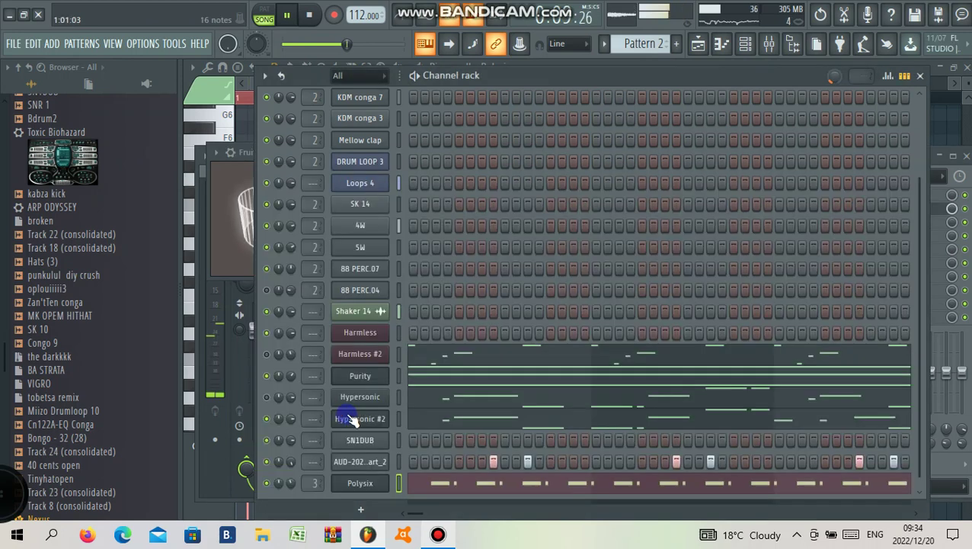
- Audition the Hypersonic #2 channel by toggling its mute and add a hit on step 14 of the SN1DUB channel
scroll(274, 412, down, 1)
click(266, 414)
key(space)
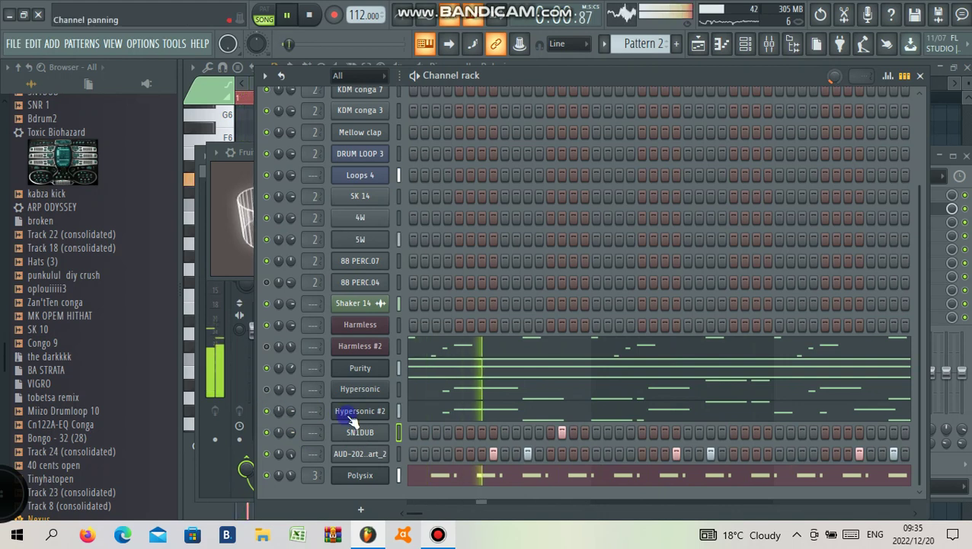
- Insert a Fruity DX10 channel above Hypersonic #2 and load its Chunky Bass preset
right_click(373, 412)
mouse_move(425, 416)
click(684, 288)
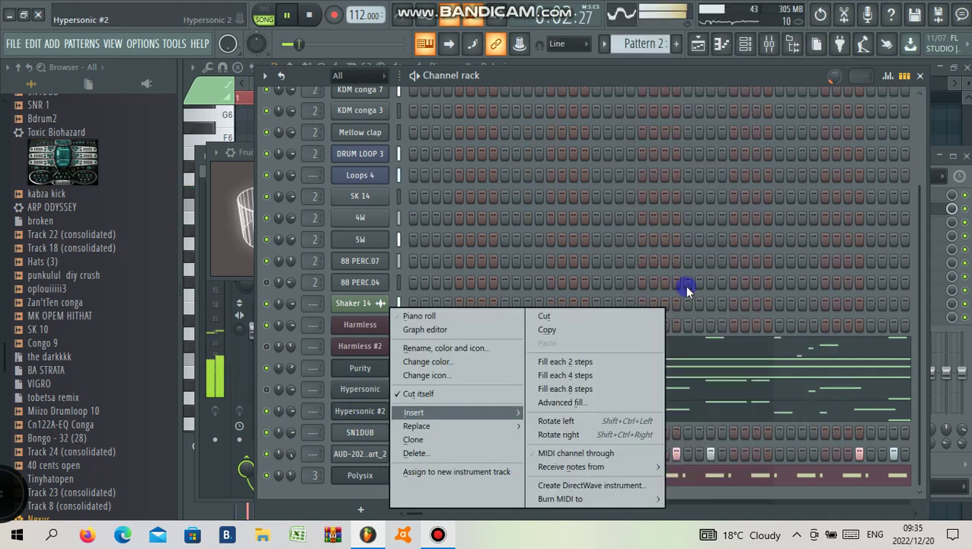
click(606, 227)
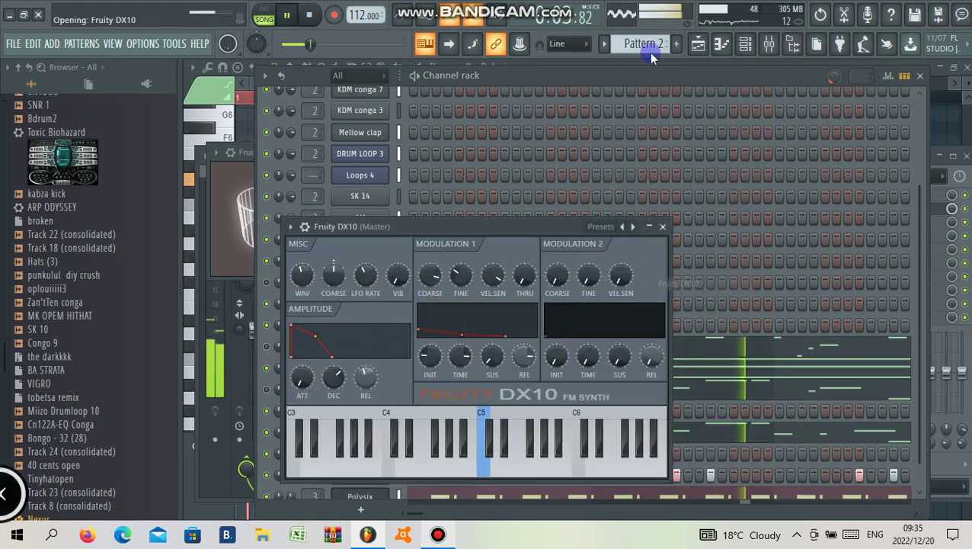
click(638, 77)
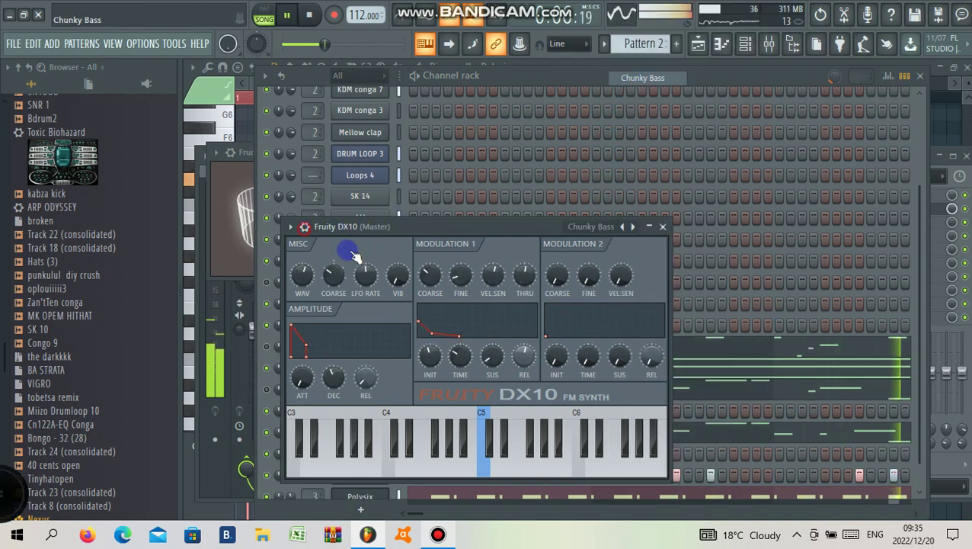
- Set Fruity DX10 to cut itself and reduce its amplitude envelope decay to the minimum
click(363, 253)
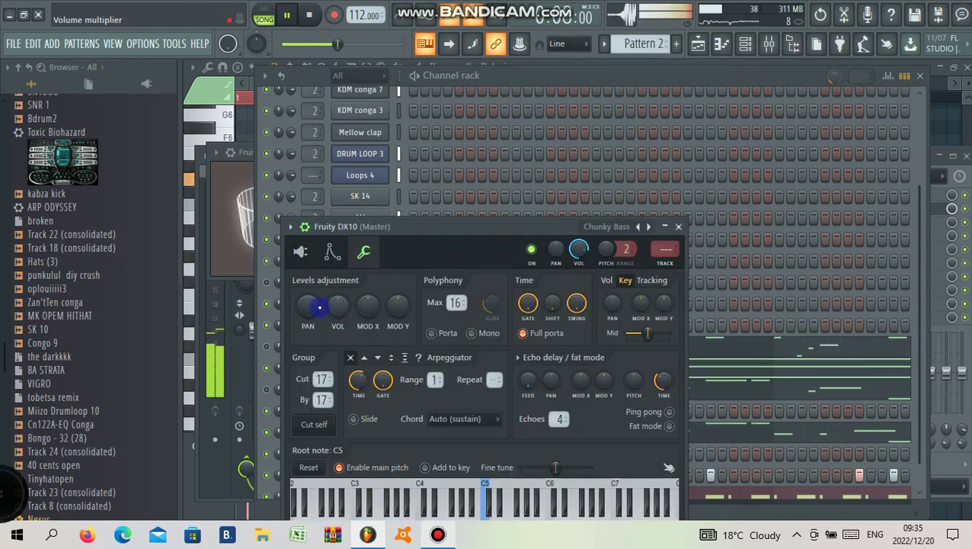
click(300, 252)
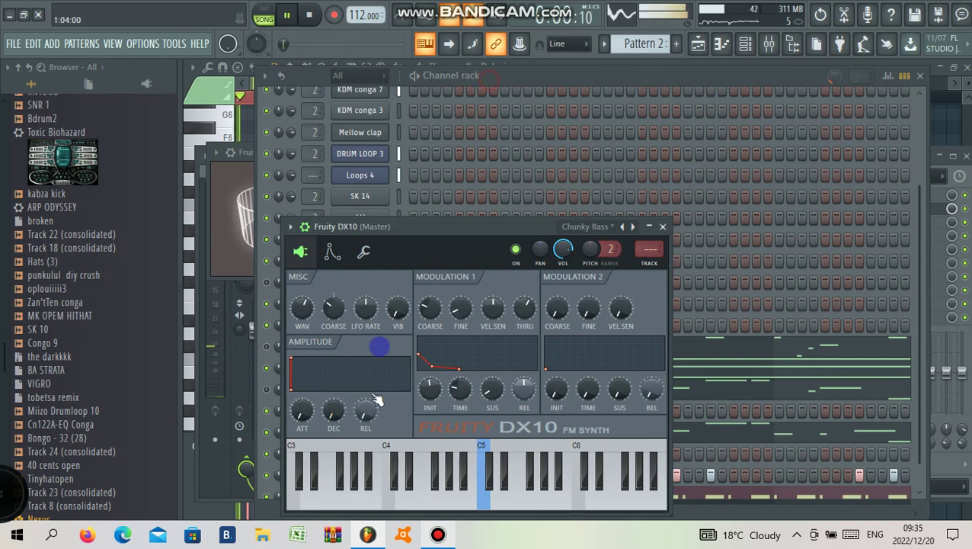
key(Escape)
- Copy the Hypersonic #2 notes into the Fruity DX10 channel and reopen the Fruity DX10 editor
right_click(388, 429)
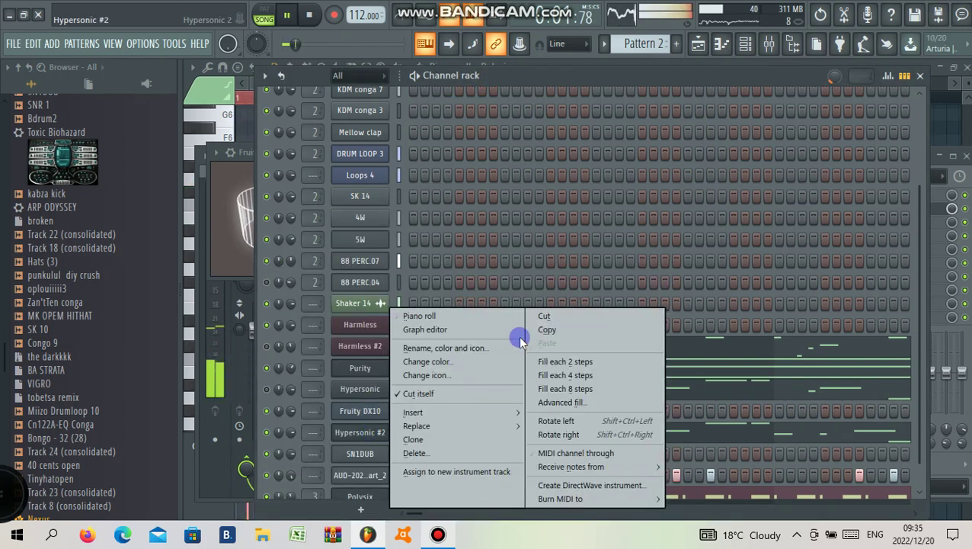
right_click(371, 414)
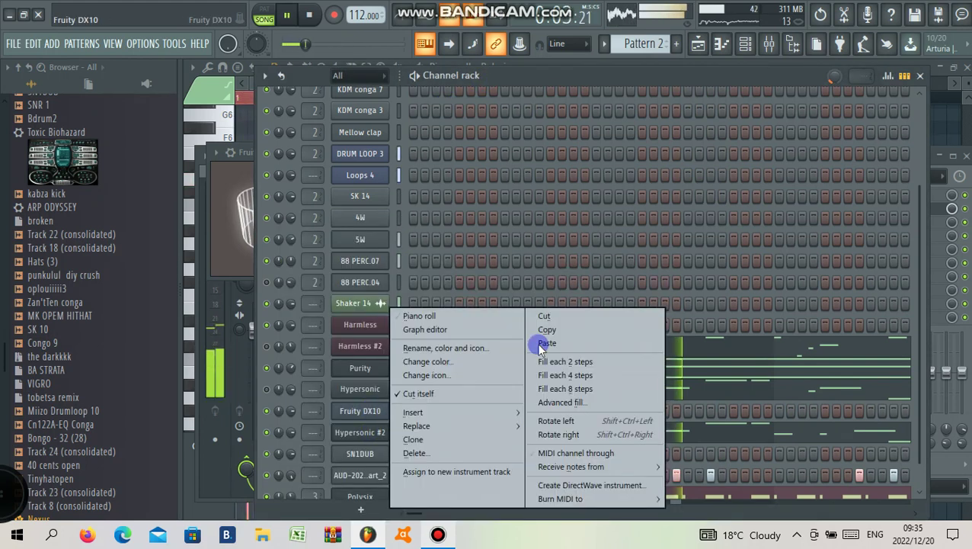
key(Return)
click(368, 417)
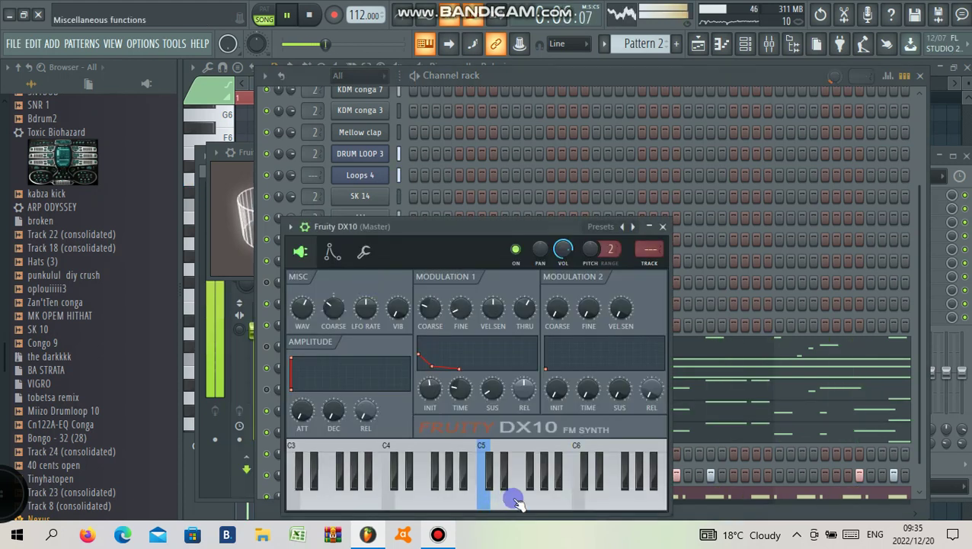
- Close the Fruity DX10 editor and set the channel's volume to 100%
right_click(517, 502)
click(558, 77)
drag(291, 408, 293, 382)
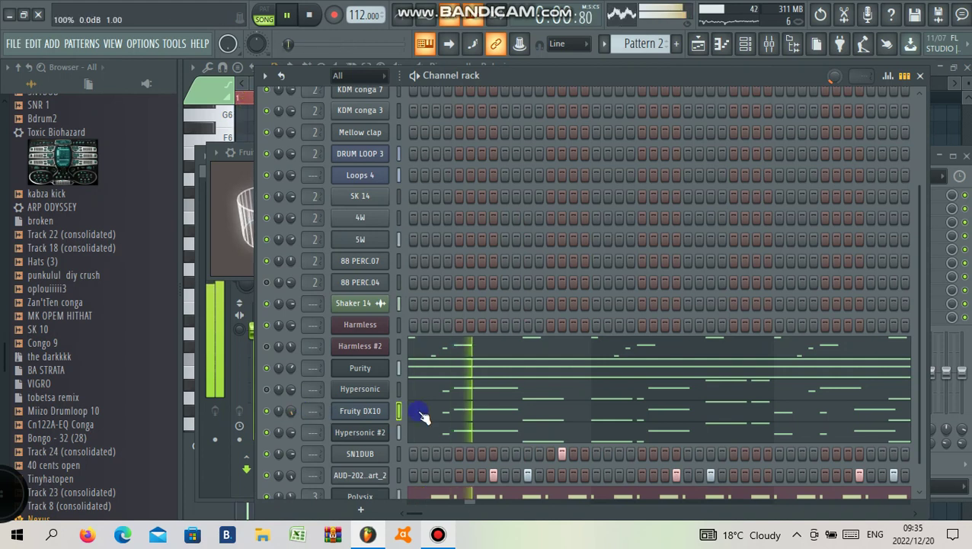
- Try the Fruity DX10 notes one octave lower in its piano roll and return them to their original octave
click(419, 404)
scroll(368, 388, down, 5)
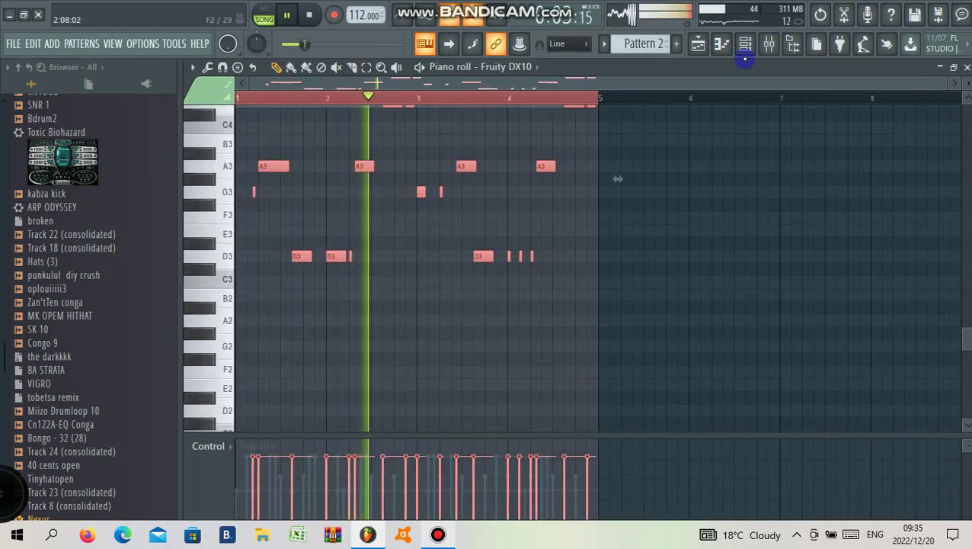
right_click(256, 43)
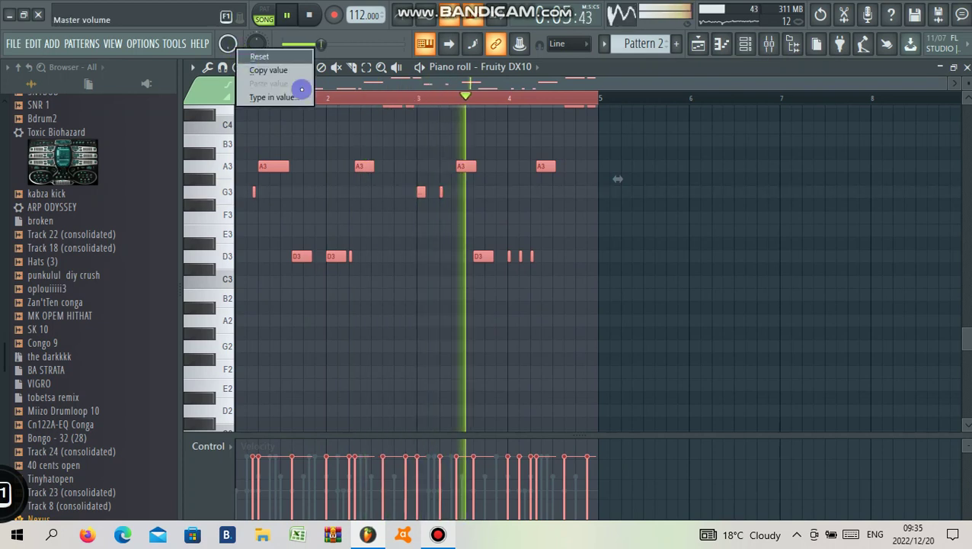
click(317, 94)
key(space)
key(space)
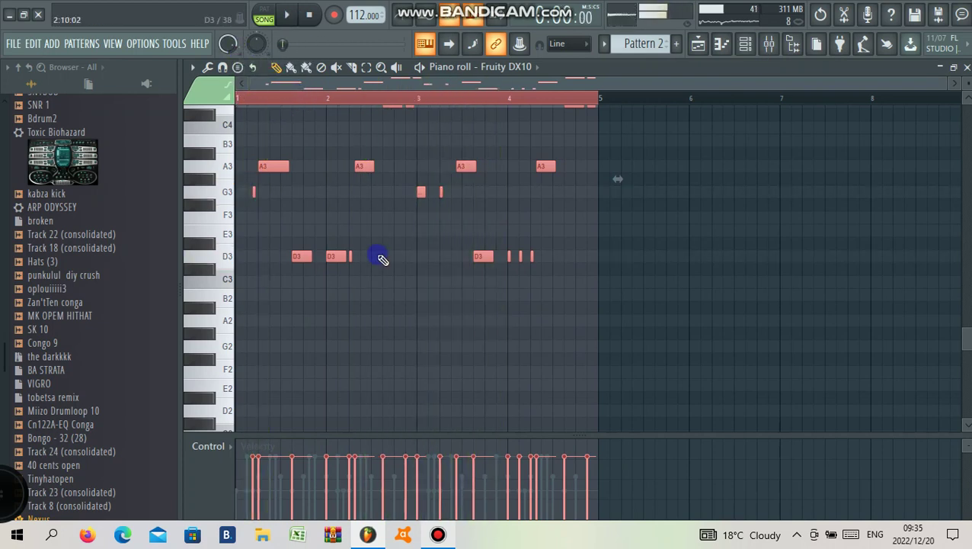
key(ctrl+Down)
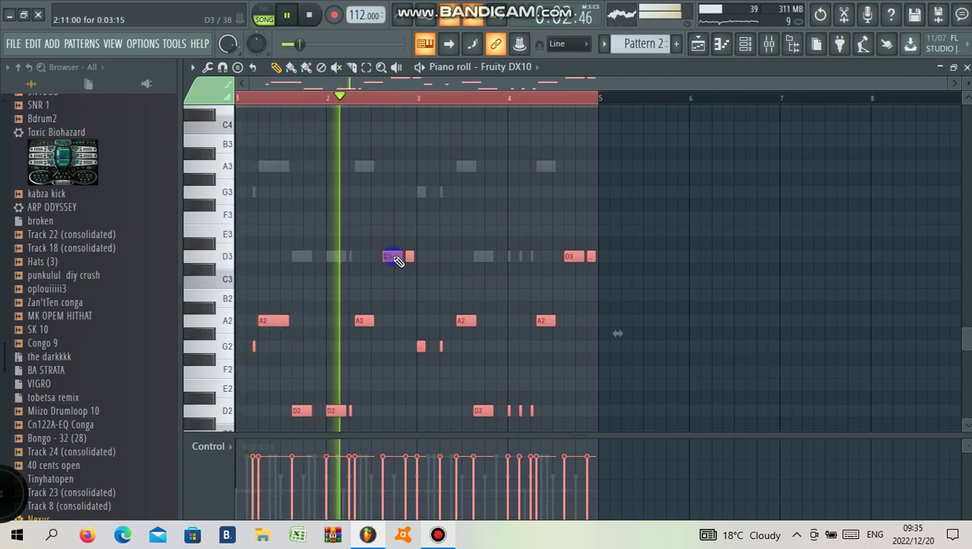
key(ctrl+Up)
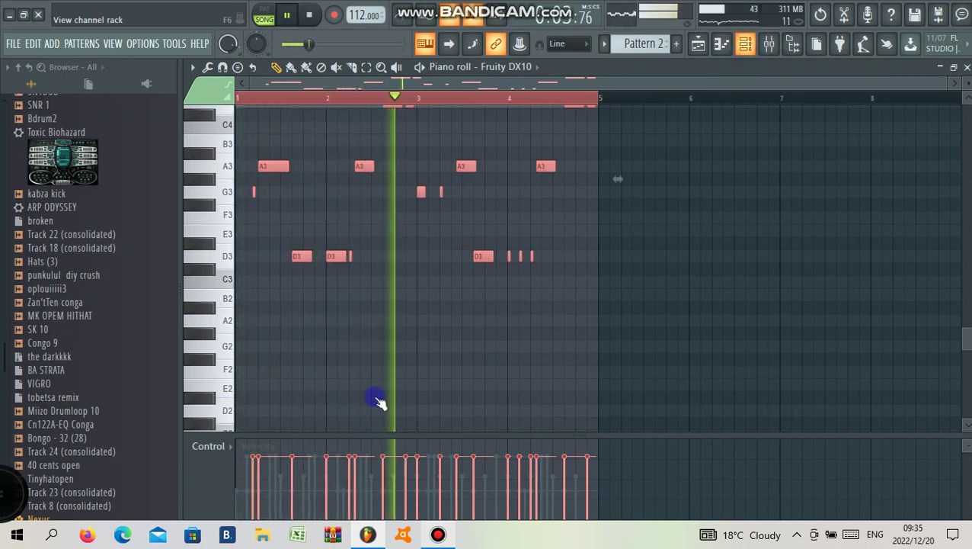
- Transpose Purity's sustained A4 note up one octave to A5 in its piano roll
key(F6)
scroll(274, 472, down, 1)
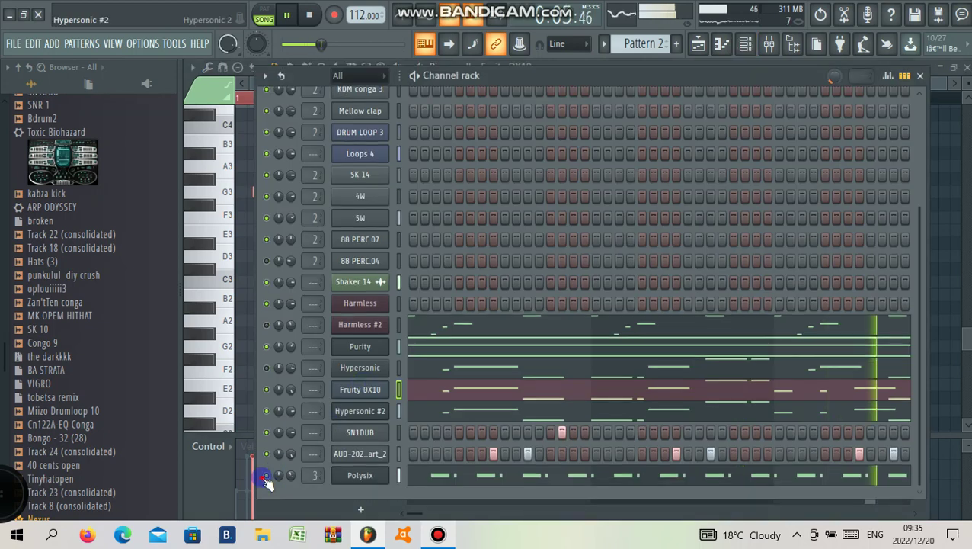
click(420, 349)
scroll(282, 289, up, 3)
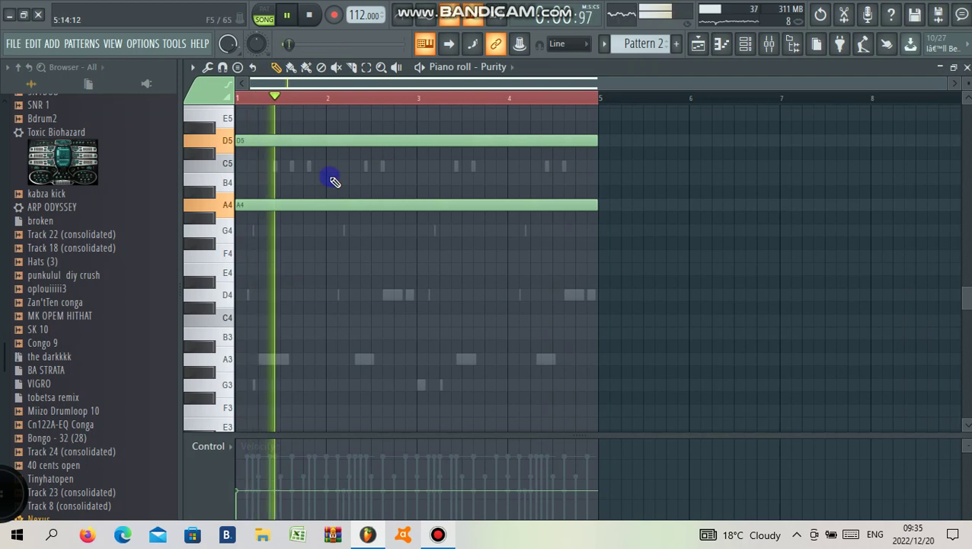
scroll(290, 190, up, 1)
key(space)
key(space)
drag(279, 219, 298, 294)
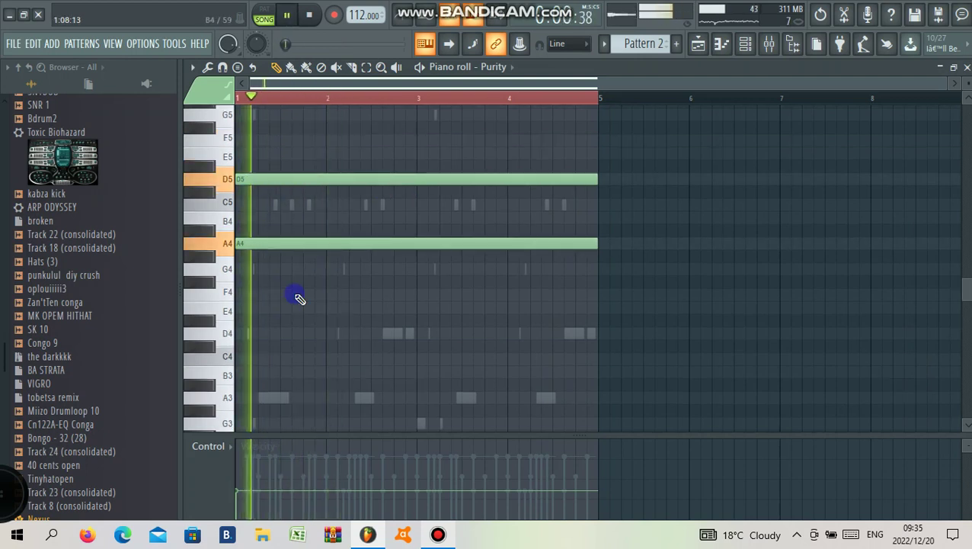
key(space)
key(space)
key(ctrl+Up)
key(space)
key(space)
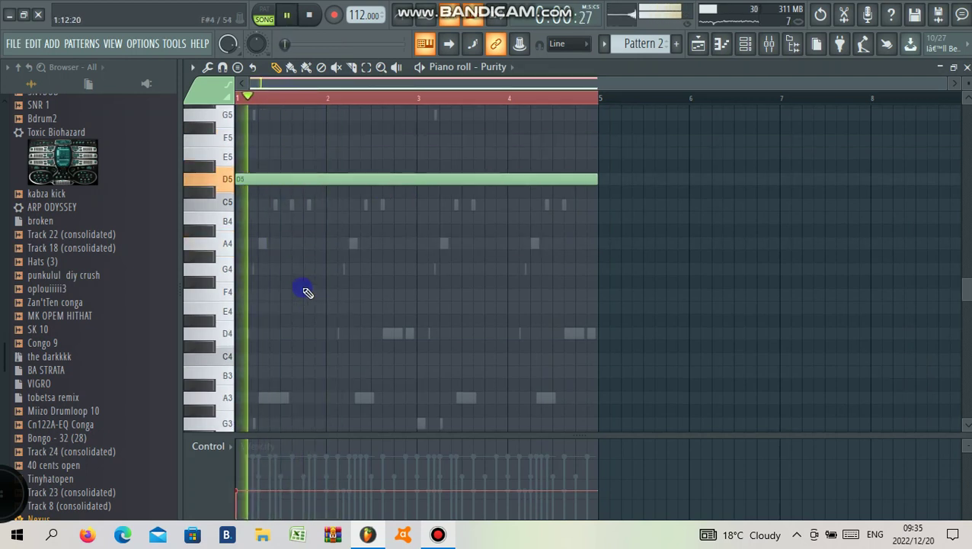
scroll(299, 279, up, 4)
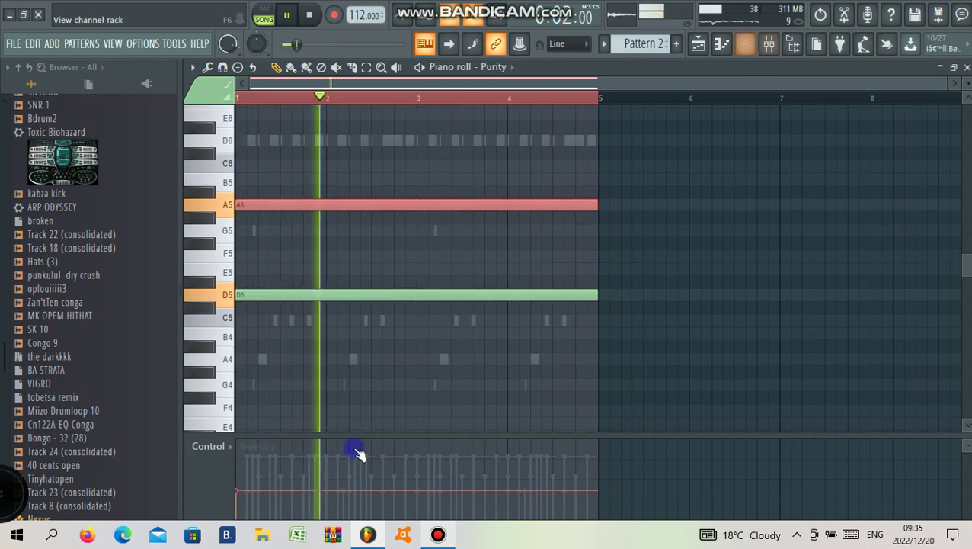
- Add a Nexus channel to the channel rack and move its editor so the whole plugin is in view
key(F6)
click(362, 506)
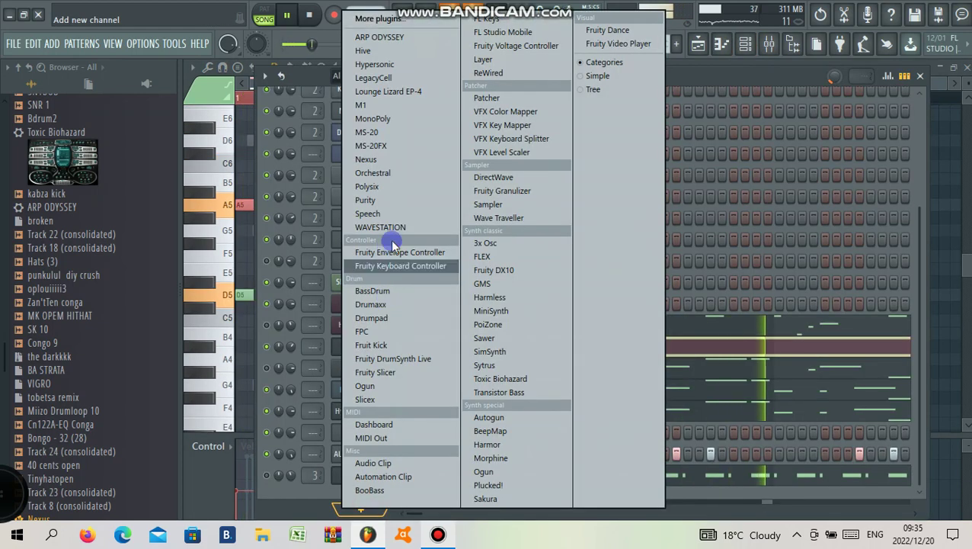
click(379, 159)
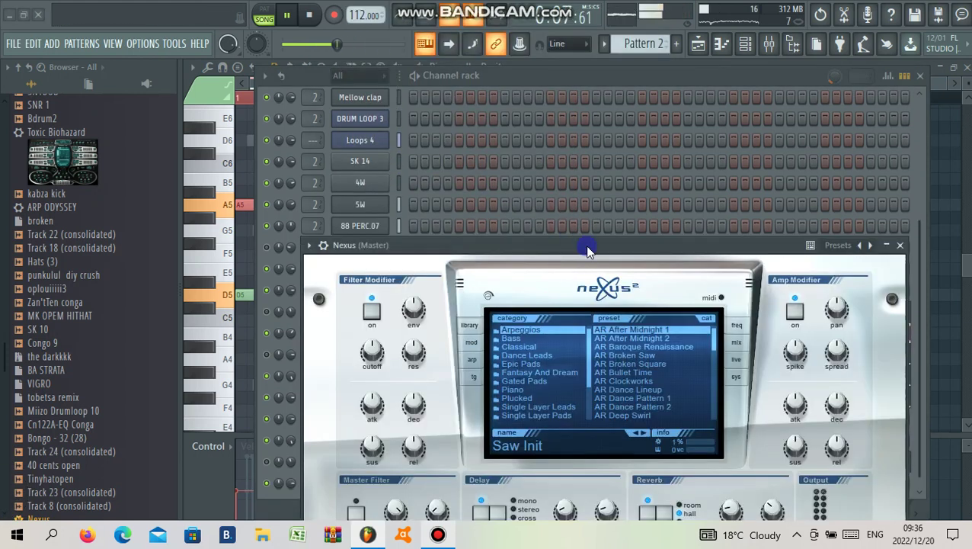
drag(587, 250, 590, 142)
- Load the LD Cheap Trancelead preset from the Dance Leads category and set the Nexus channel to cut itself
click(531, 246)
click(639, 280)
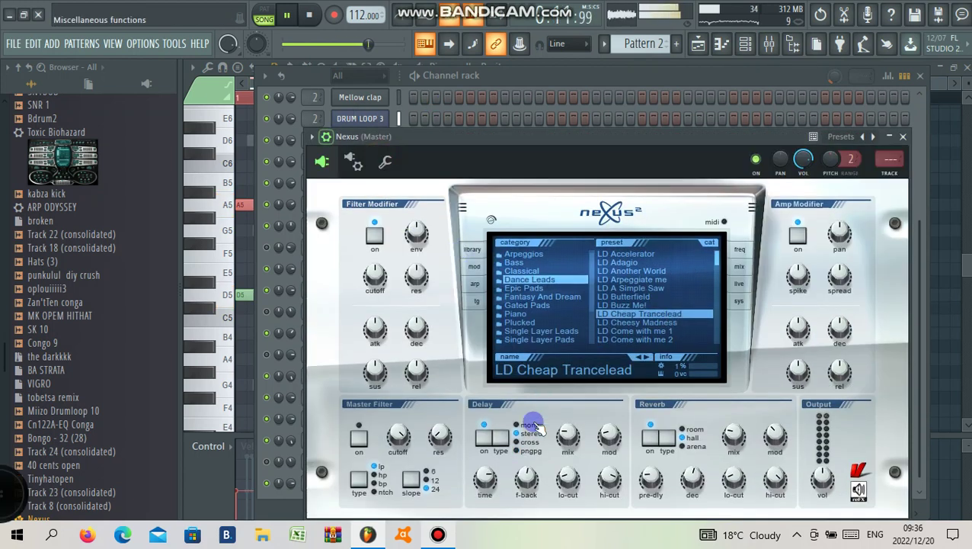
click(326, 136)
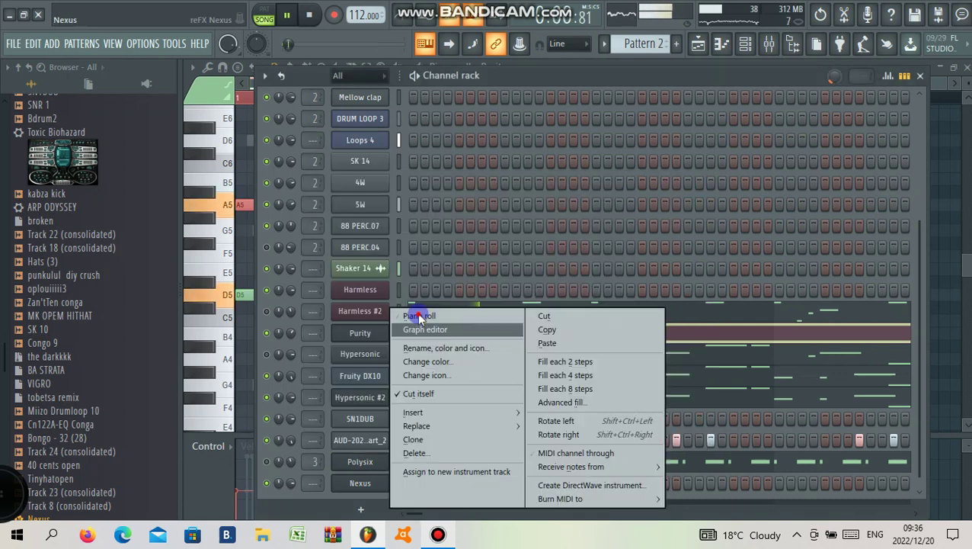
- Draw short D6 and A5 notes in bar 1 of the Nexus piano roll, followed by a slightly longer D6 and A5 pair
click(419, 316)
key(space)
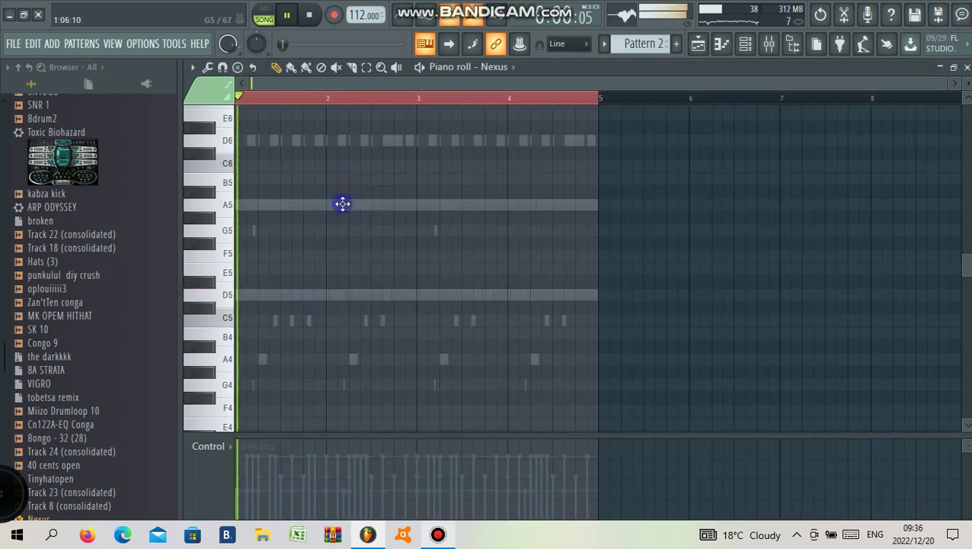
scroll(343, 208, up, 3)
key(space)
key(space)
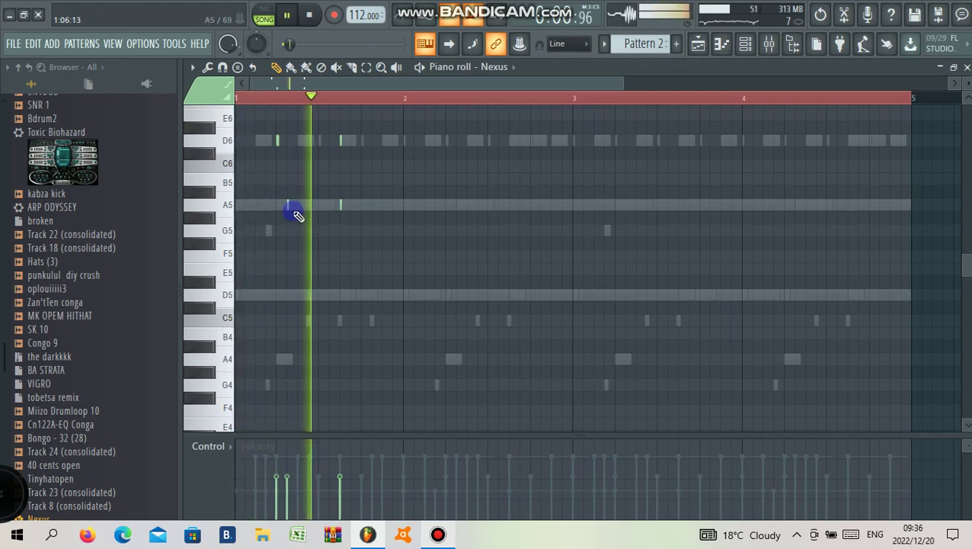
drag(360, 232, 346, 239)
key(space)
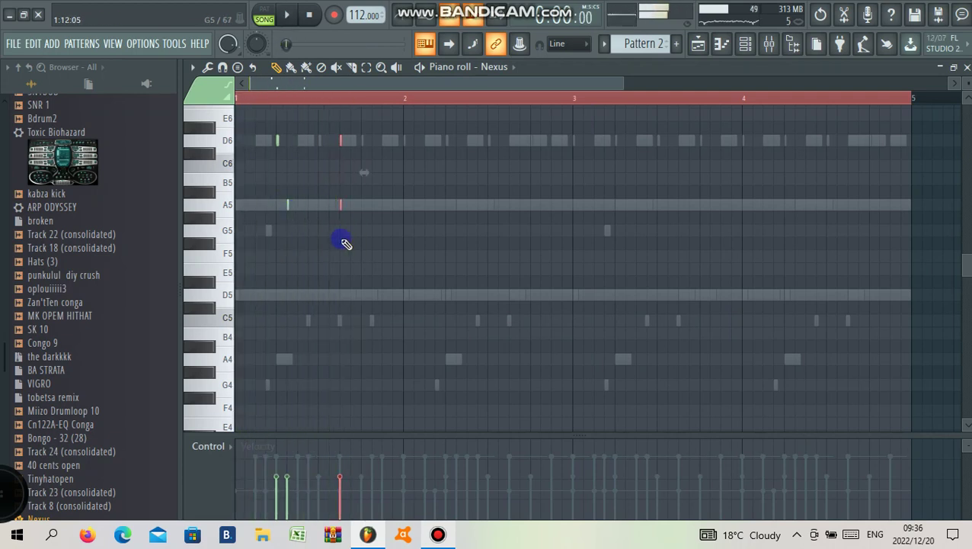
scroll(340, 241, up, 3)
drag(345, 140, 358, 142)
key(space)
scroll(533, 97, down, 6)
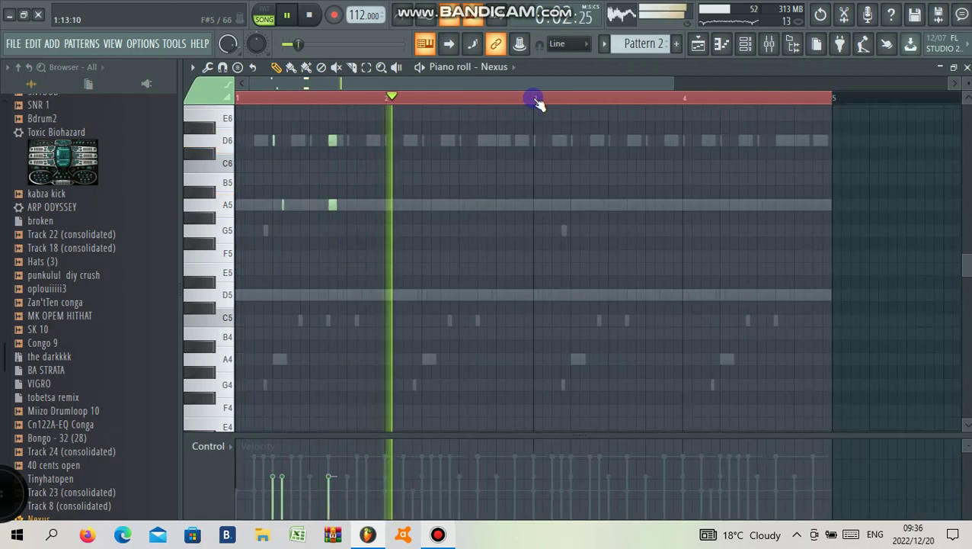
- Duplicate the Nexus notes from bar 1 into bar 2 and place a D6 and A5 pair at the start of bar 2
drag(354, 169, 351, 169)
key(ctrl+b)
click(351, 144)
scroll(350, 169, up, 3)
click(353, 204)
drag(335, 135, 370, 233)
key(ctrl+q)
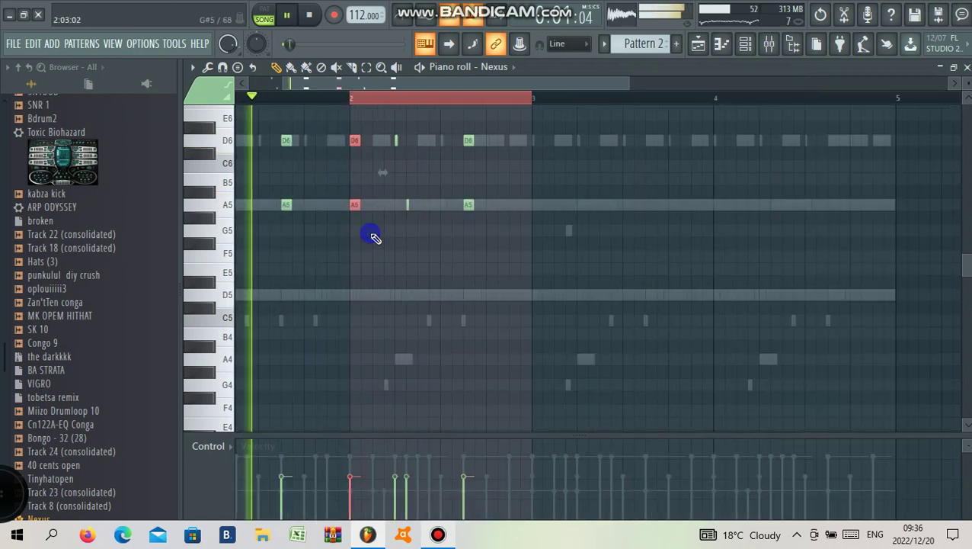
key(ctrl+d)
scroll(373, 190, up, 2)
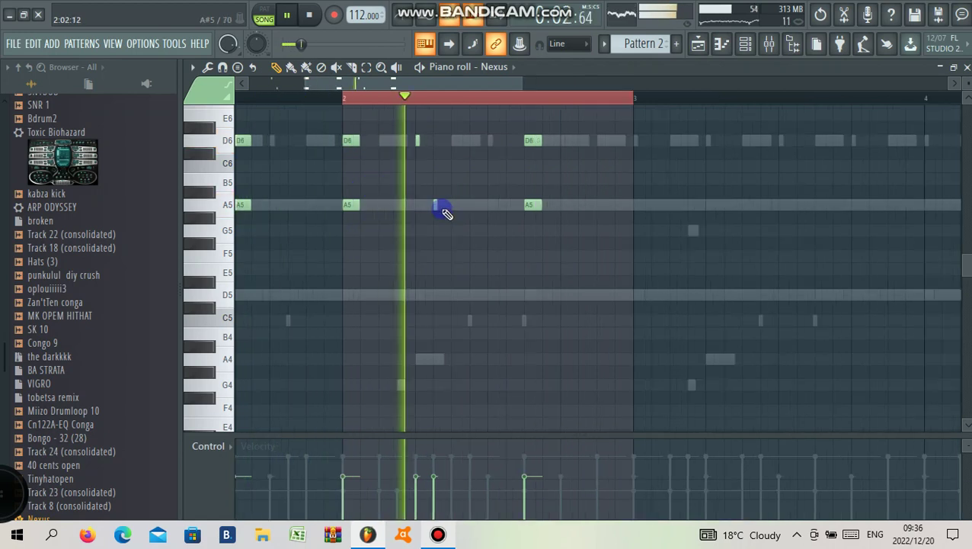
scroll(347, 228, down, 2)
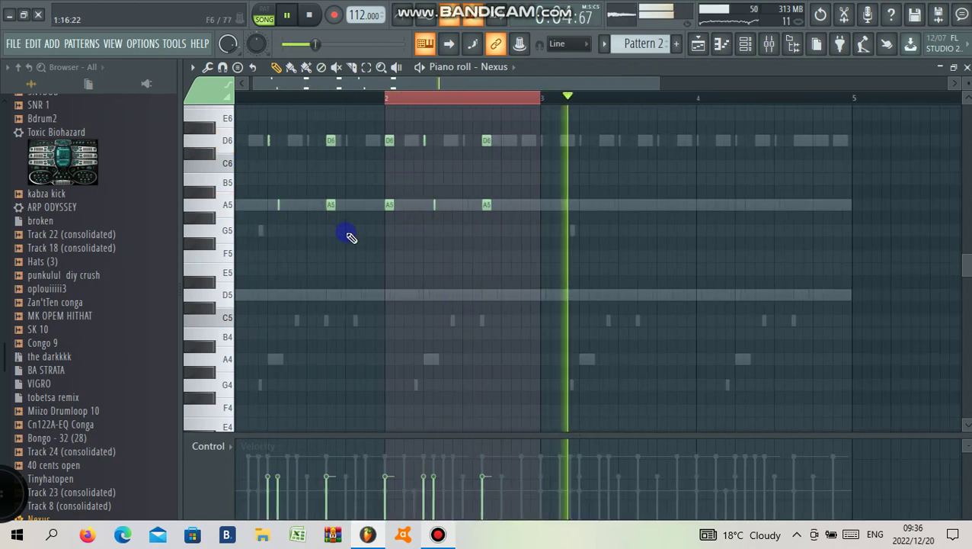
- Duplicate the two bars of Nexus notes into bars 3 and 4 and raise all their velocities to 78%
key(ctrl+a)
key(ctrl+b)
key(ctrl+a)
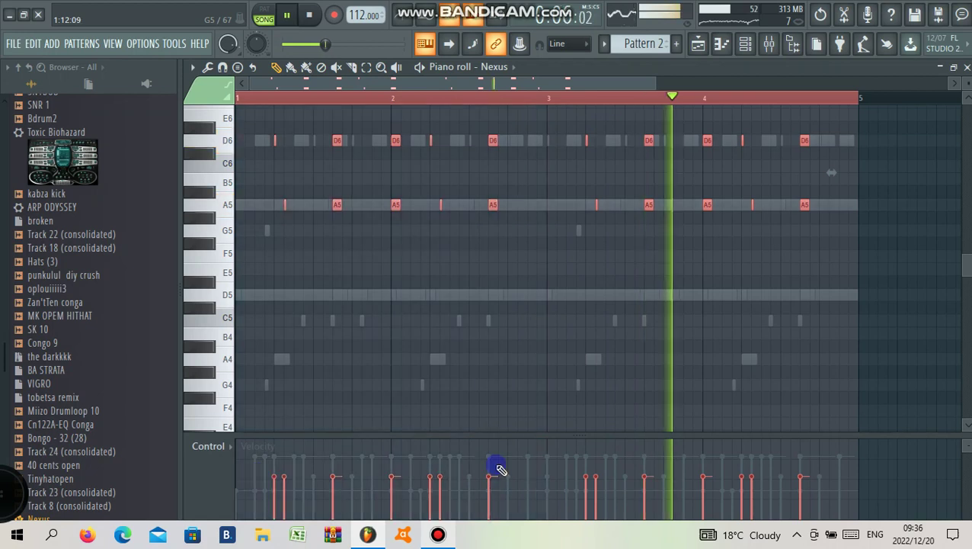
scroll(648, 446, down, 2)
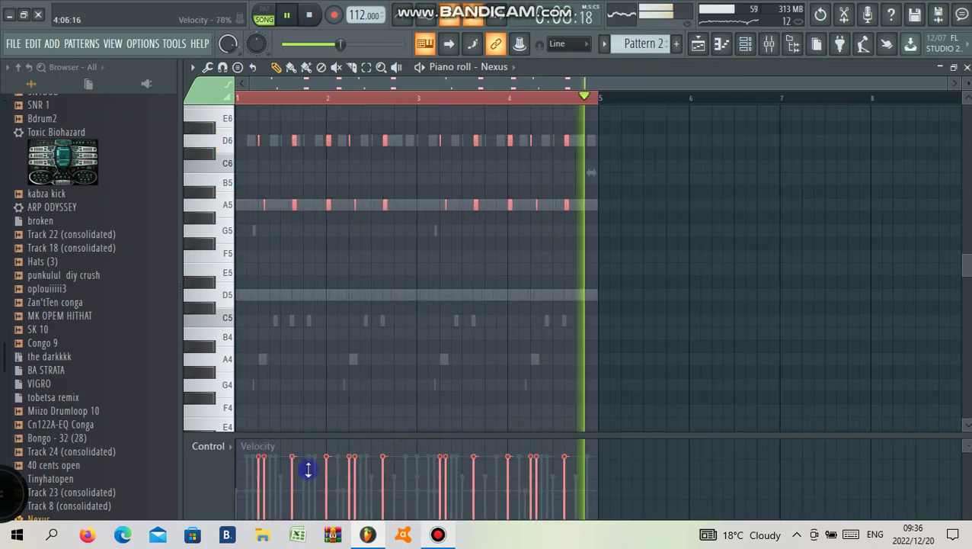
- Set the Nexus channel's volume to 68% and look through the browser's sample list
key(F6)
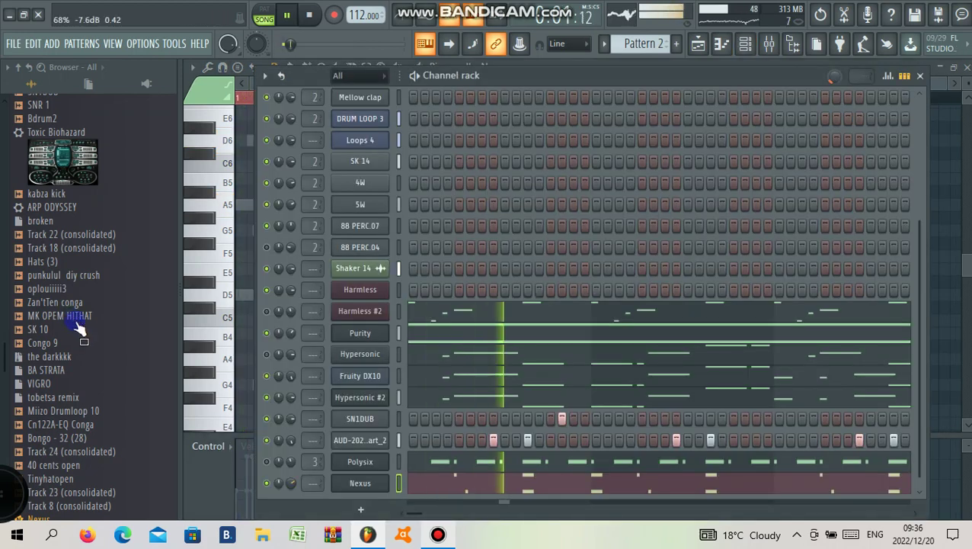
scroll(80, 336, up, 8)
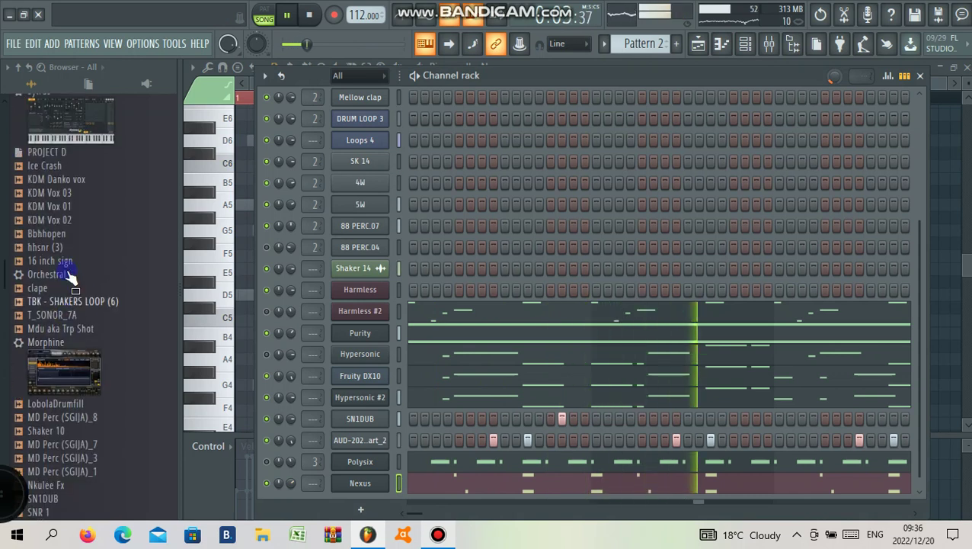
click(749, 50)
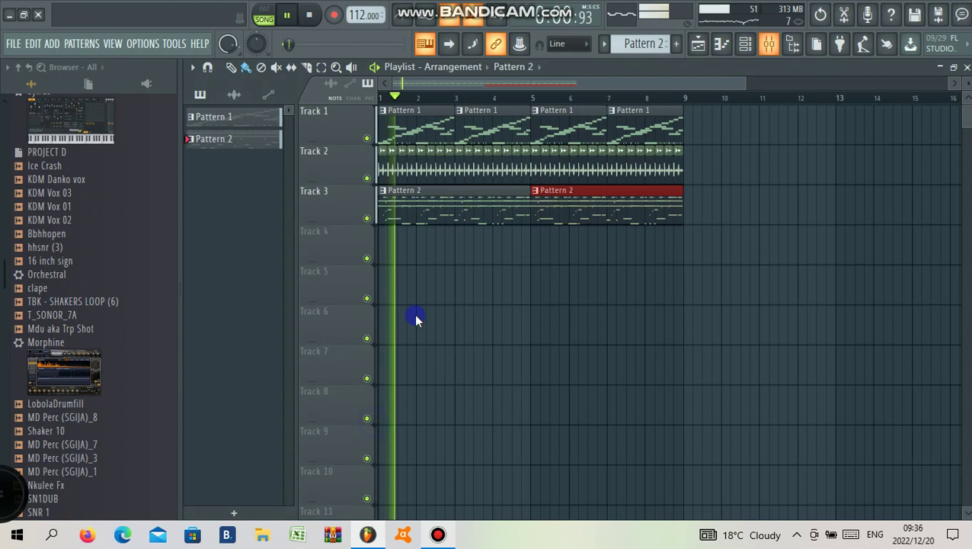
- Repeat the SN1DUB hit from bar 1 in bars 2, 3 and 4 using its piano roll
key(F6)
right_click(387, 310)
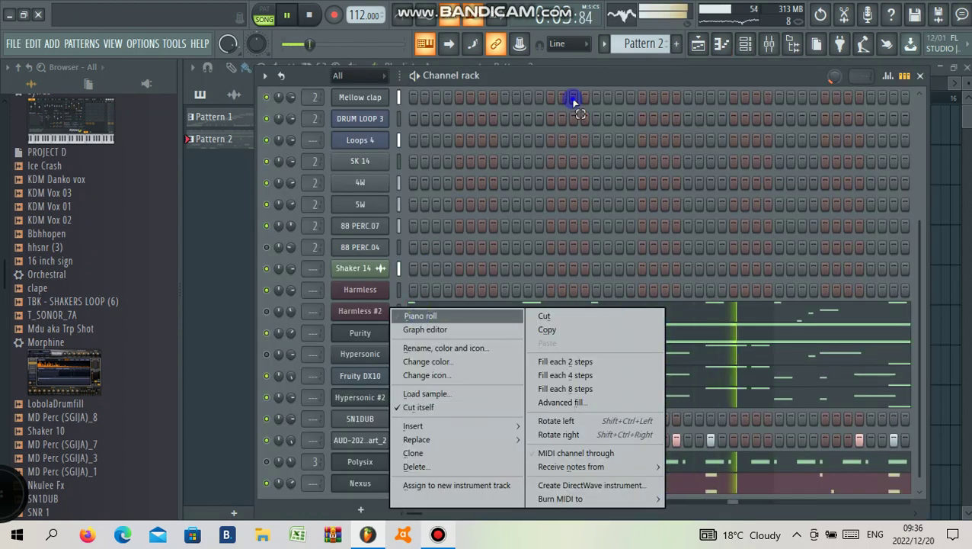
click(420, 316)
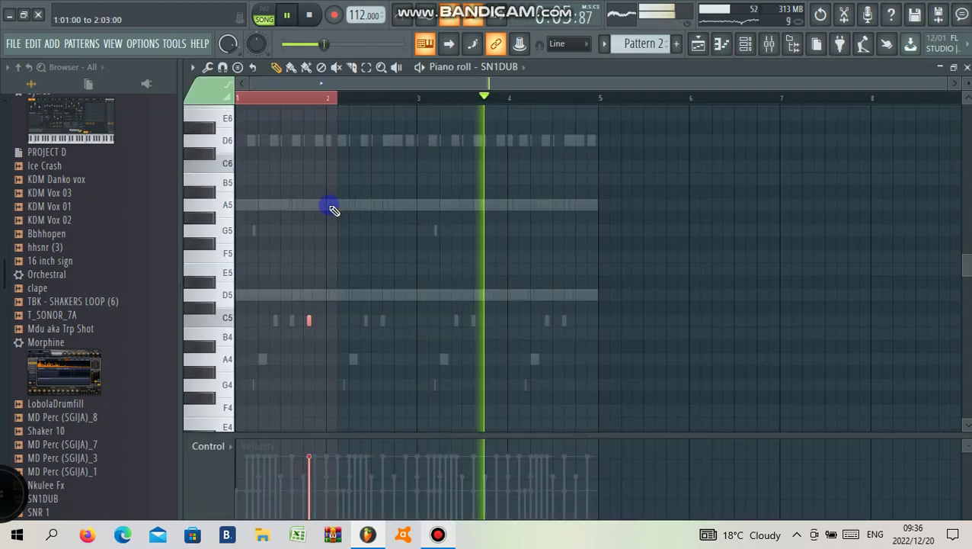
click(745, 46)
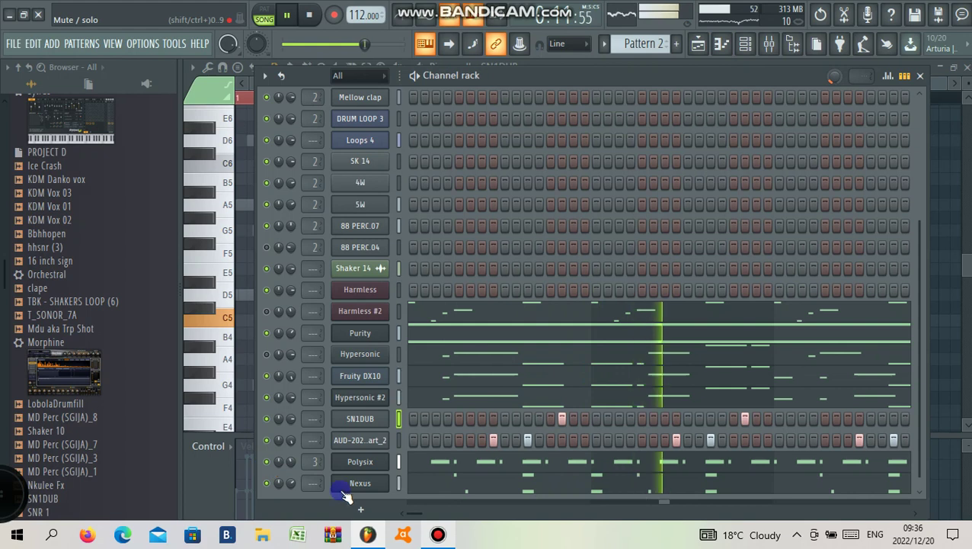
- Make the Hypersonic #2 notes legato in its piano roll so each one runs up to the next
click(416, 386)
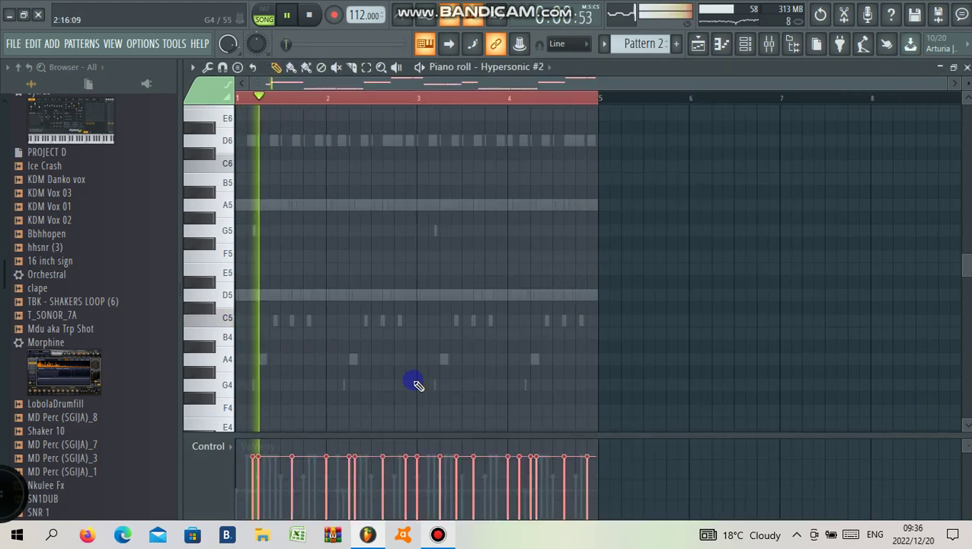
scroll(416, 386, down, 5)
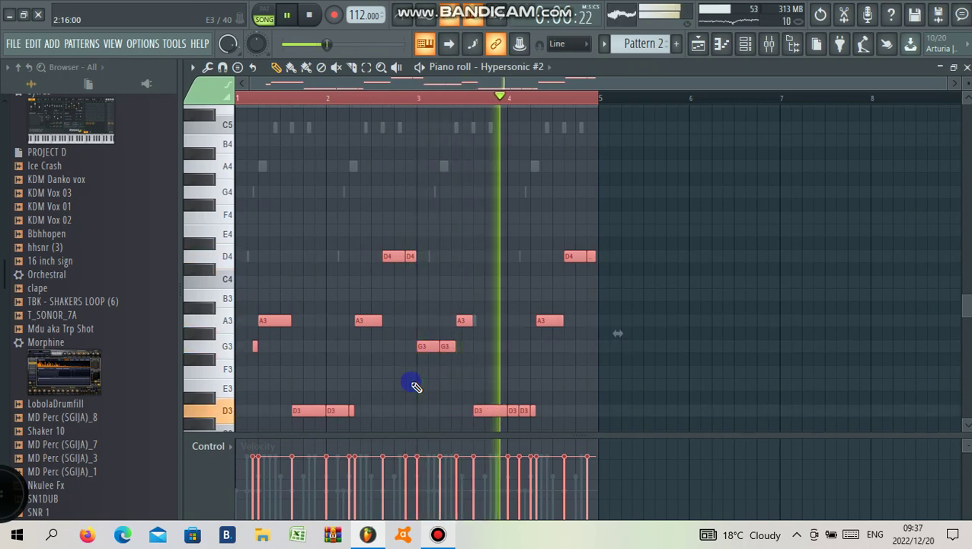
scroll(415, 386, down, 2)
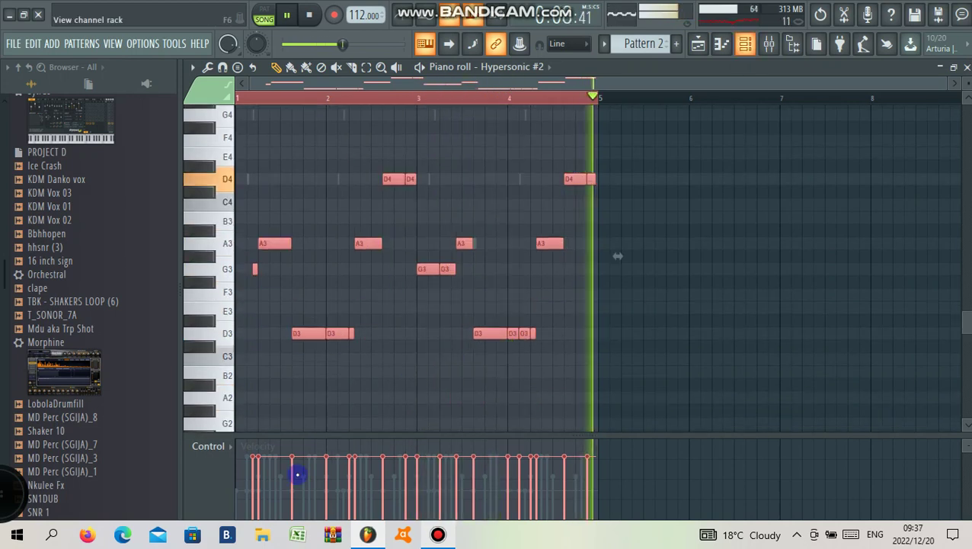
- Browse the Nexus #2 preset library, including the Dance Leads and Arpeggios categories
key(F6)
click(358, 484)
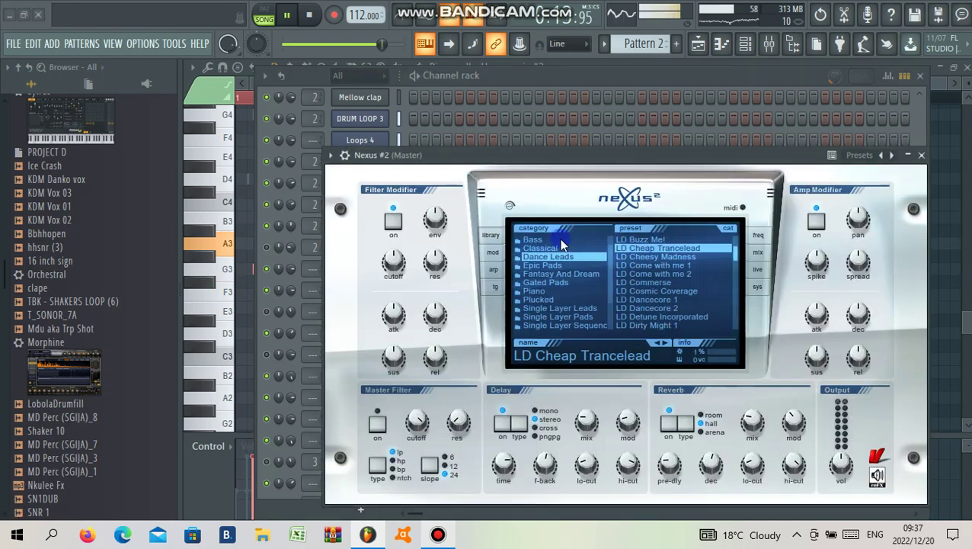
scroll(562, 244, up, 3)
scroll(729, 327, down, 6)
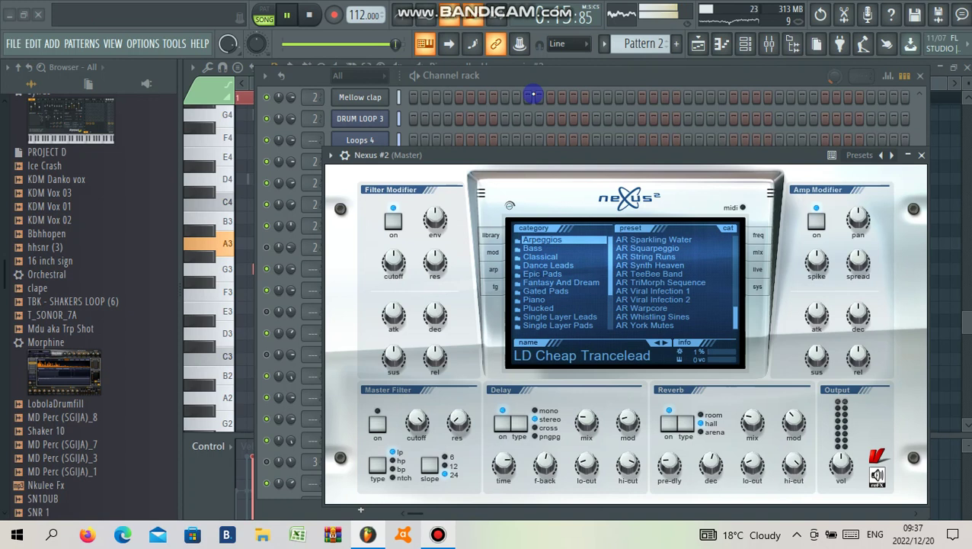
- Enter a short melodic motif at the start of bar 1 in the Nexus #2 piano roll
click(921, 155)
scroll(425, 330, down, 1)
right_click(360, 474)
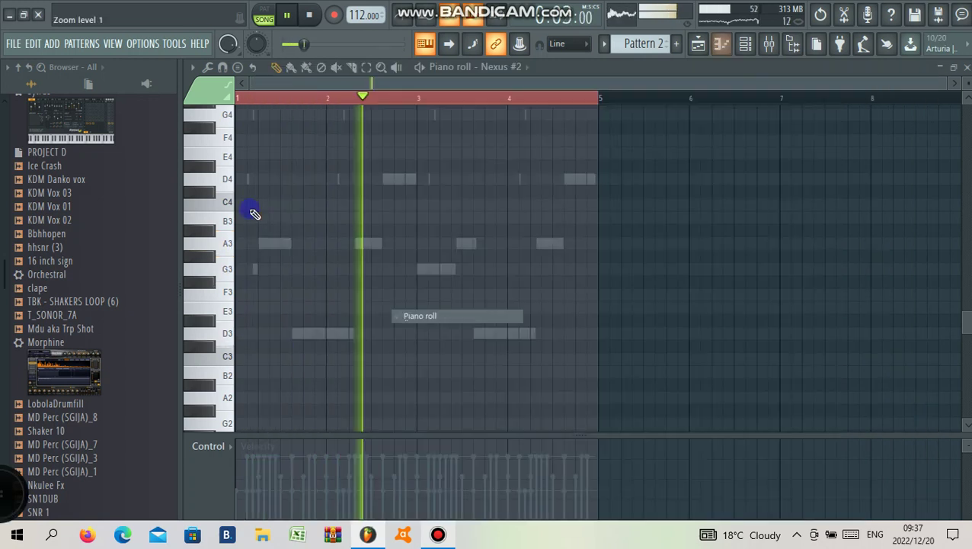
key(space)
key(space)
key(space)
click(254, 179)
click(273, 243)
key(space)
click(284, 269)
key(space)
click(291, 333)
key(space)
- Transpose the Nexus #2 motif up by octaves to around D6 to A6 and play it back
key(ctrl+Up)
key(space)
key(ctrl+Up)
key(space)
key(space)
key(space)
key(space)
scroll(274, 176, up, 3)
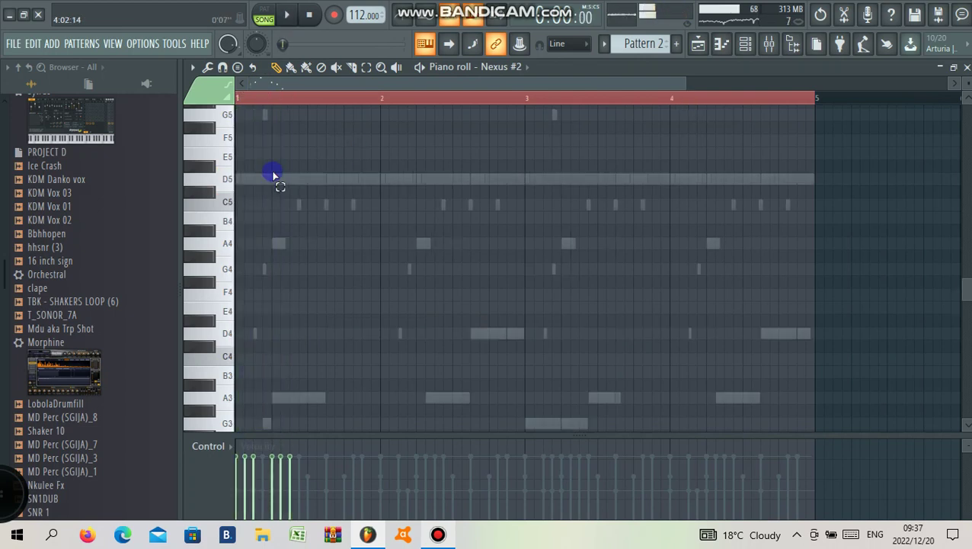
- Select the first half of bar 1 in the Nexus #2 piano roll and duplicate its motif through bar 4
drag(241, 100, 307, 101)
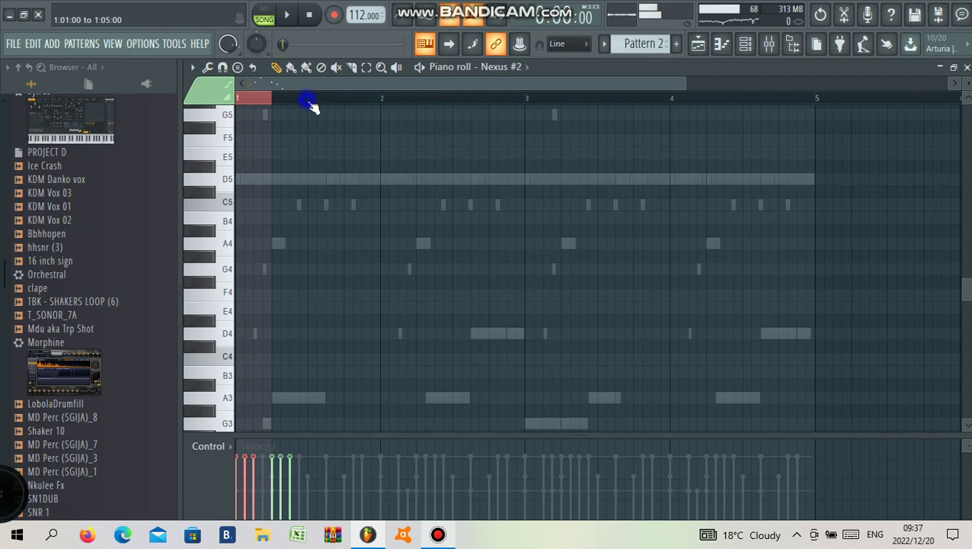
scroll(223, 357, up, 4)
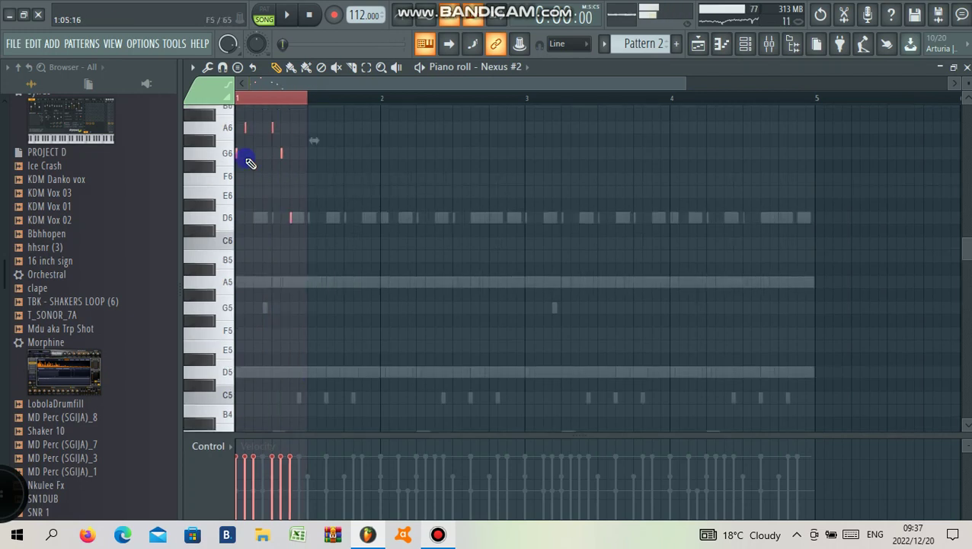
scroll(246, 160, up, 3)
key(space)
key(space)
scroll(246, 158, up, 2)
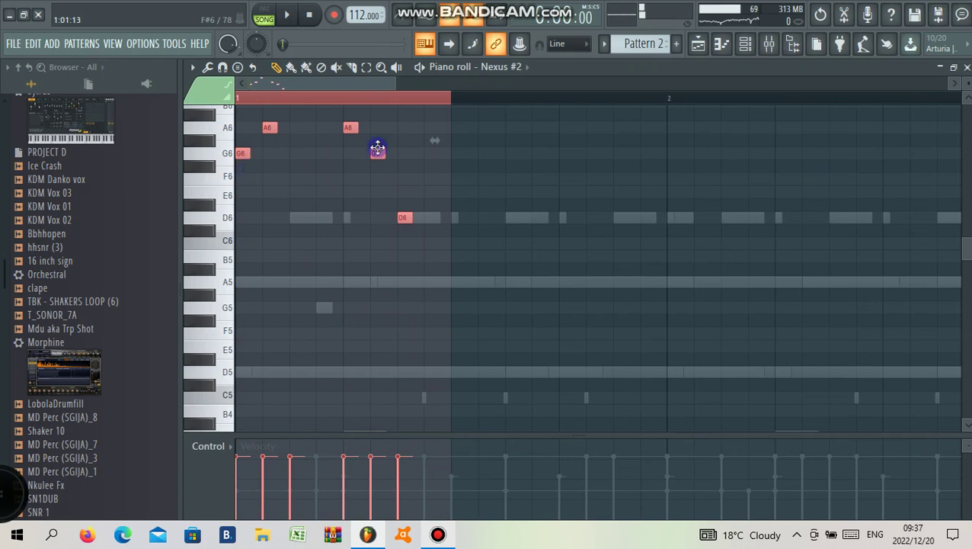
key(ctrl+b)
key(ctrl+b)
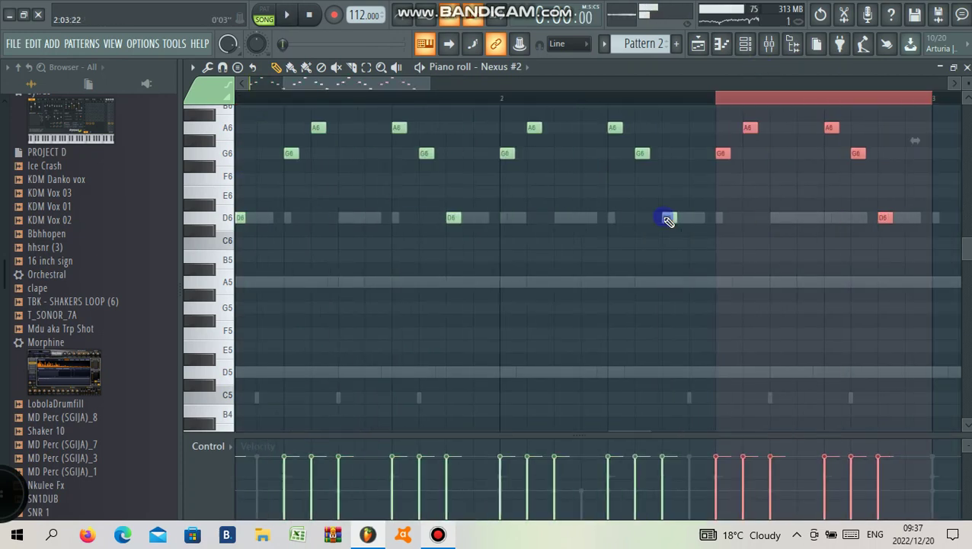
scroll(644, 251, down, 2)
scroll(726, 113, down, 2)
key(ctrl+b)
key(ctrl+b)
key(ctrl+b)
key(ctrl+b)
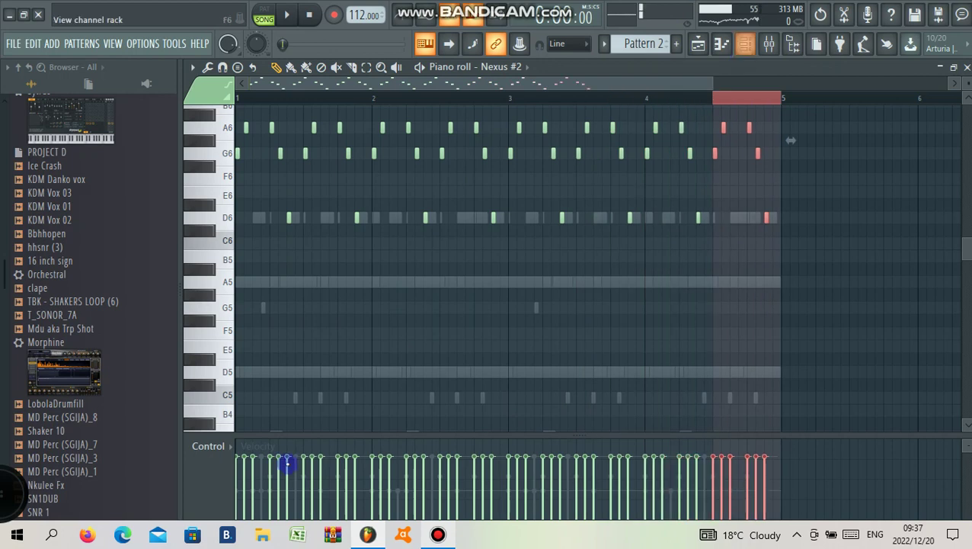
- Play the project to check the Nexus #2 part against the other layers
key(F6)
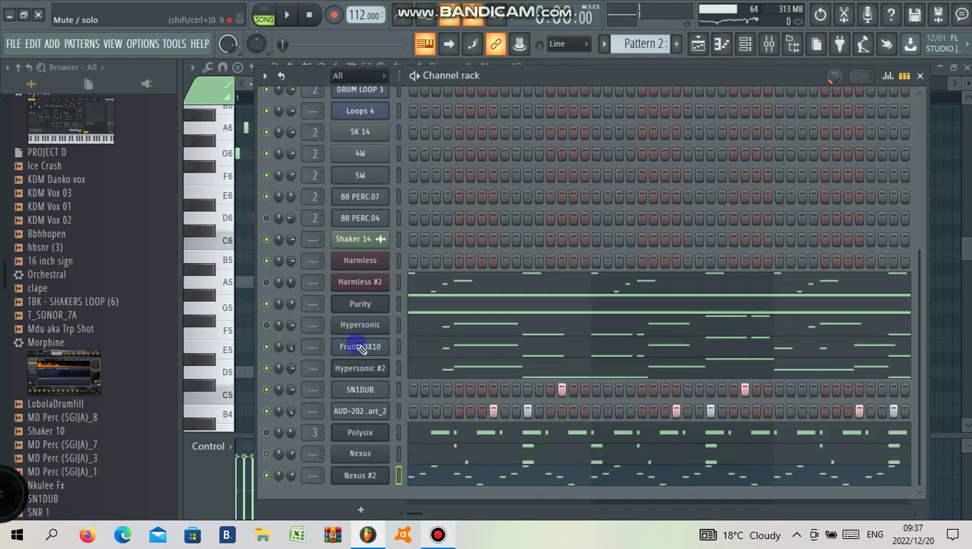
key(space)
key(F5)
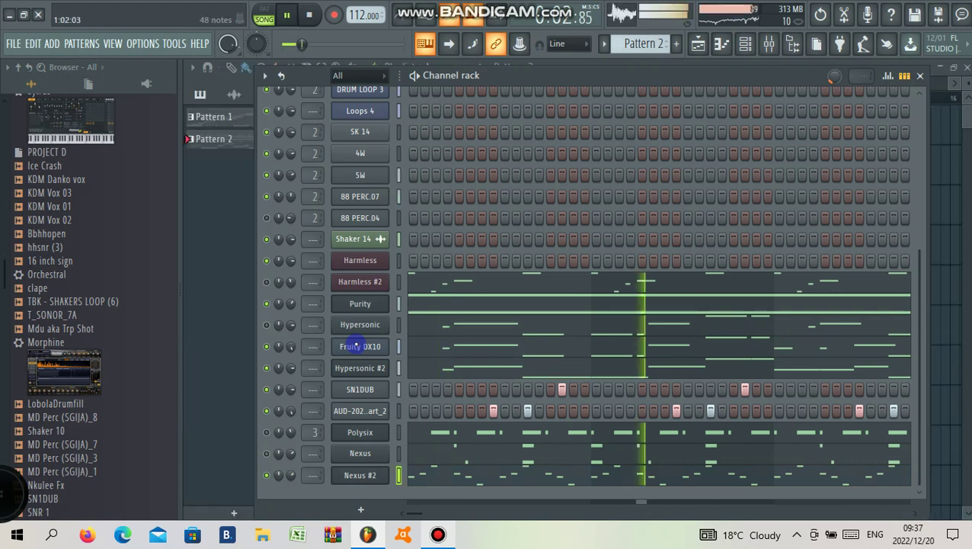
- Replace the Nexus #2 part with a short G6, A6, D7 motif at the start of bar 1 and play it
key(F7)
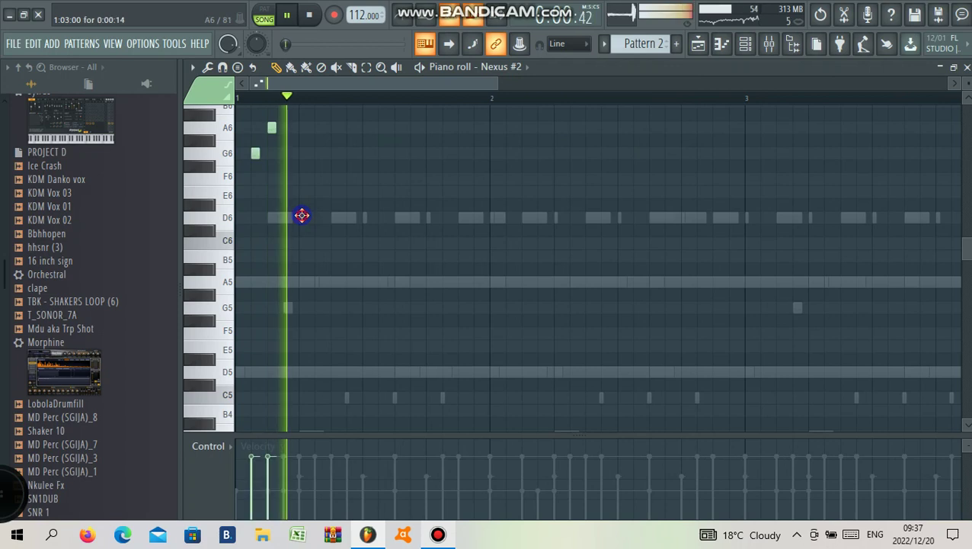
key(space)
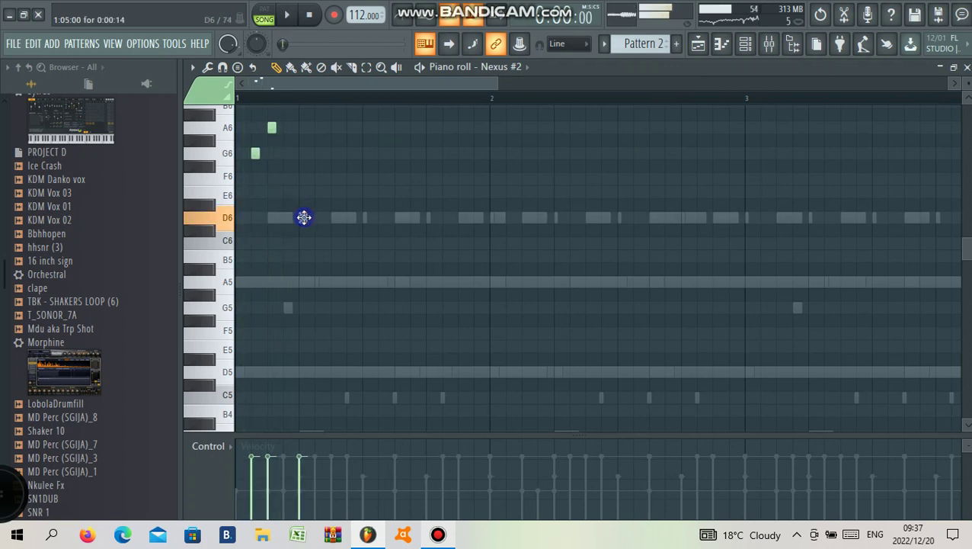
click(300, 126)
drag(300, 145, 299, 138)
scroll(299, 139, up, 2)
key(space)
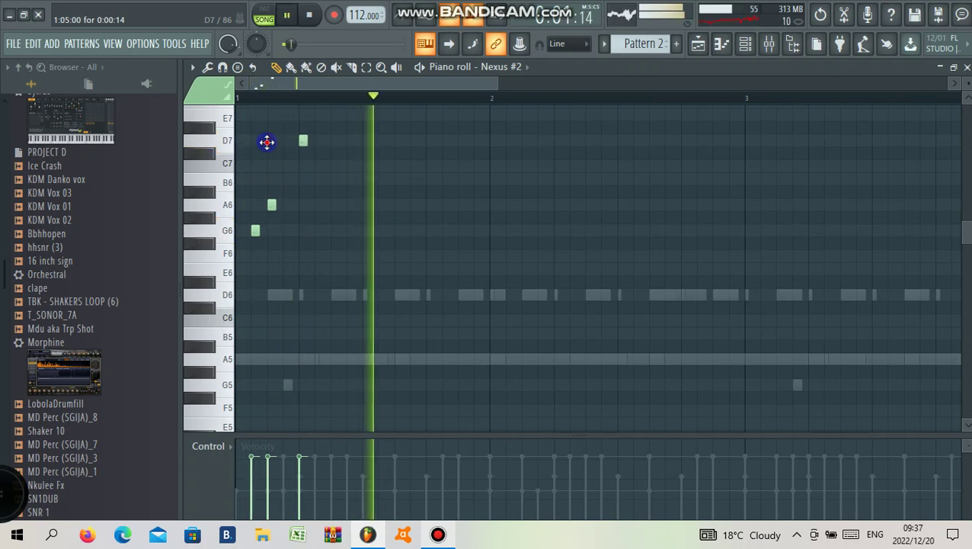
- Delete the G6 and D7 notes and add a D7 directly above the A6 on step 3 of bar 1
key(space)
right_click(303, 140)
right_click(255, 230)
click(272, 140)
key(space)
key(space)
- Select both the A6 and D7 notes and lengthen them together, checking the sound with playback
click(272, 201)
key(ctrl+a)
key(space)
key(space)
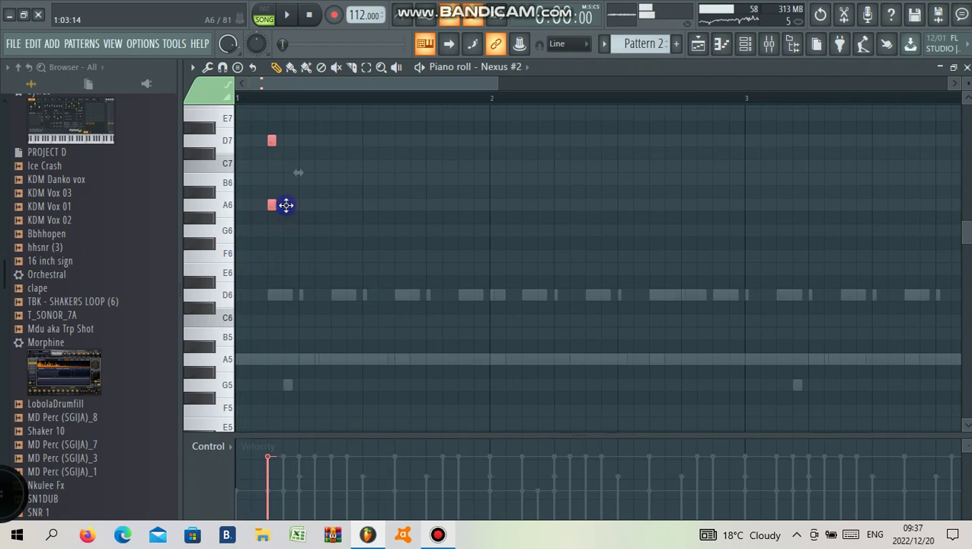
drag(286, 205, 291, 205)
key(space)
key(space)
- Repeat the A6 and D7 chord on every beat through bar 4 and delete the extra copy in bar 5
key(ctrl+Return)
key(space)
key(ctrl+b)
key(ctrl+b)
key(ctrl+b)
key(ctrl+b)
key(ctrl+b)
key(ctrl+b)
key(ctrl+b)
key(ctrl+b)
key(ctrl+b)
key(ctrl+b)
key(ctrl+b)
key(ctrl+b)
key(ctrl+b)
key(ctrl+b)
key(ctrl+b)
key(ctrl+b)
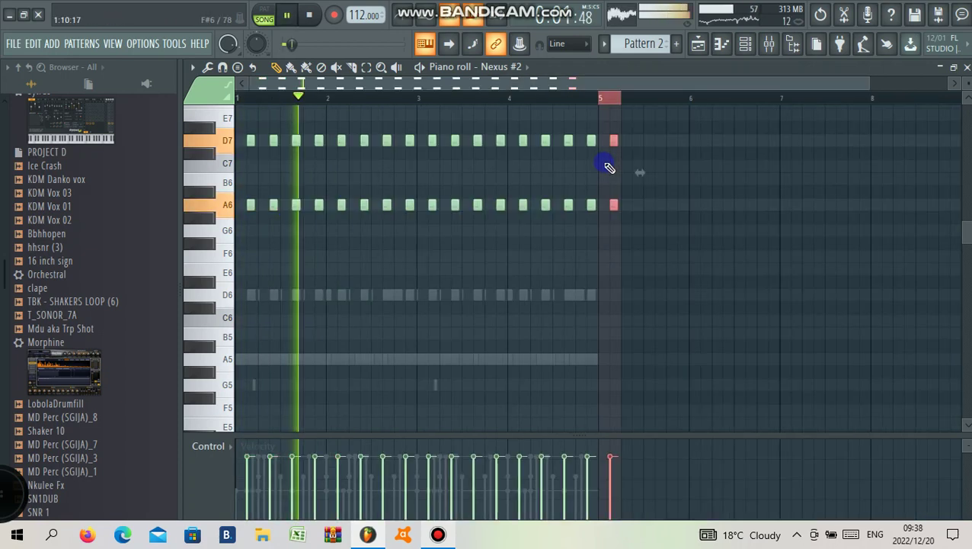
click(742, 46)
click(296, 294)
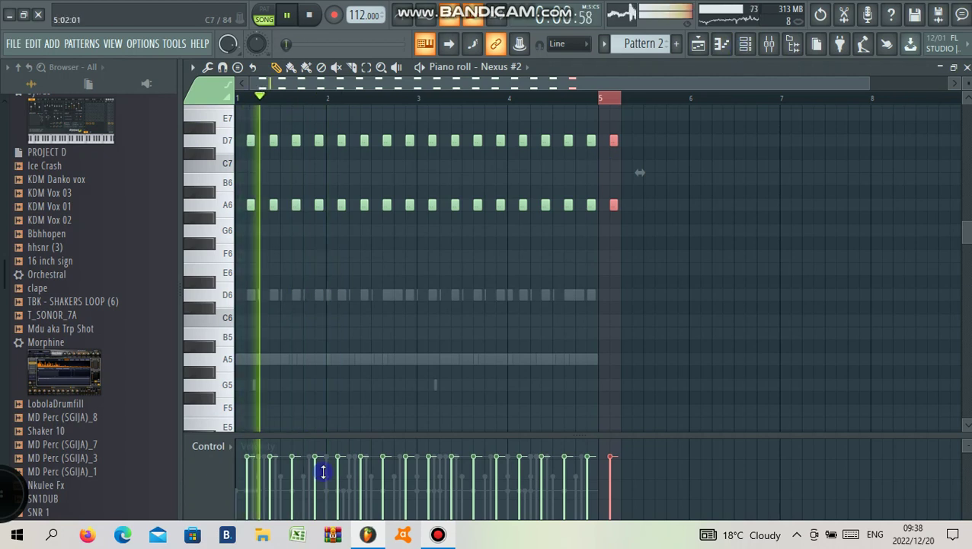
key(Delete)
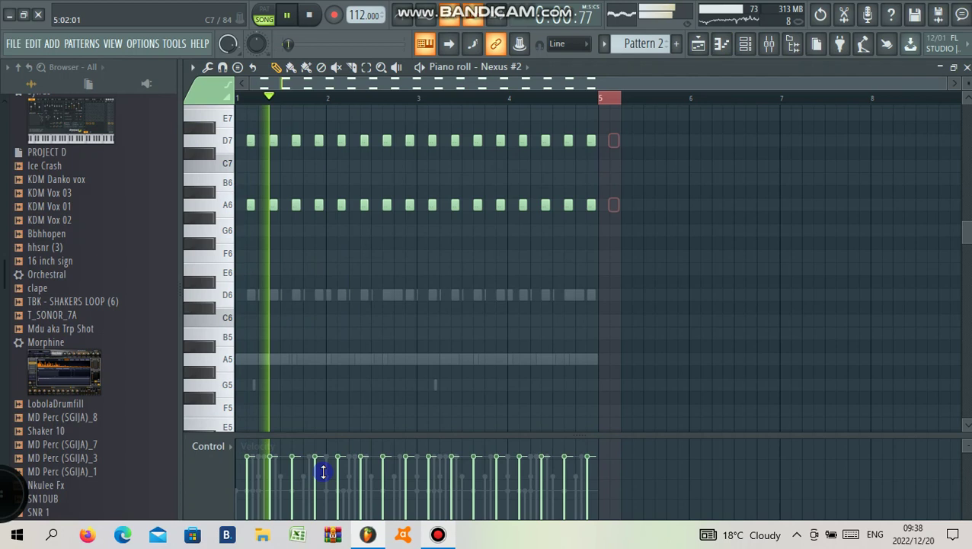
- Save the project as MAFIS MUSIQ 012 in the Projects folder
key(F6)
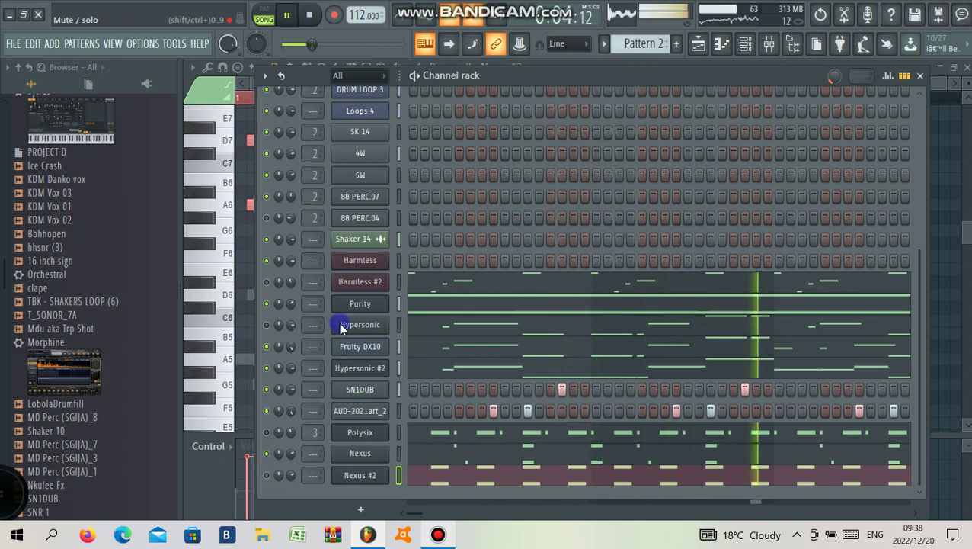
key(ctrl+shift+s)
text(MA)
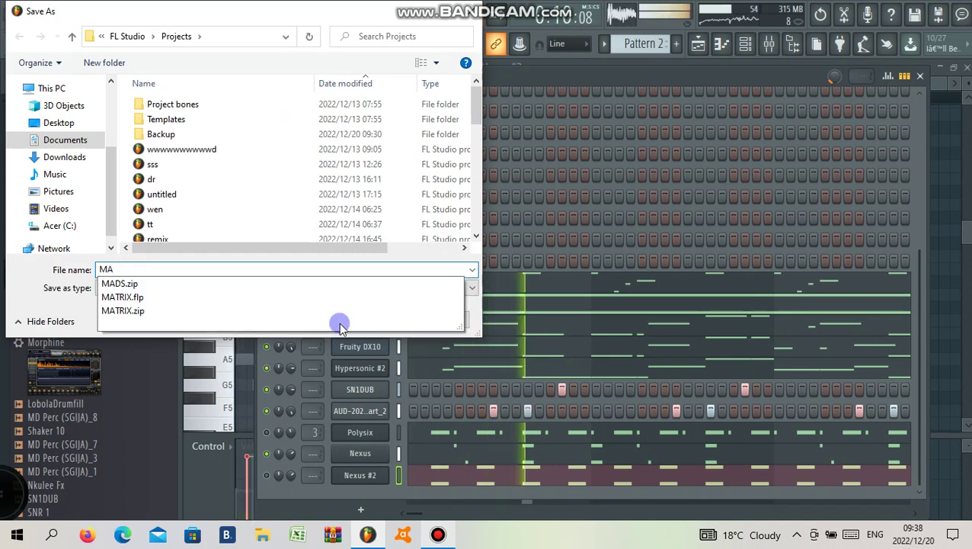
text(FIS MUSI)
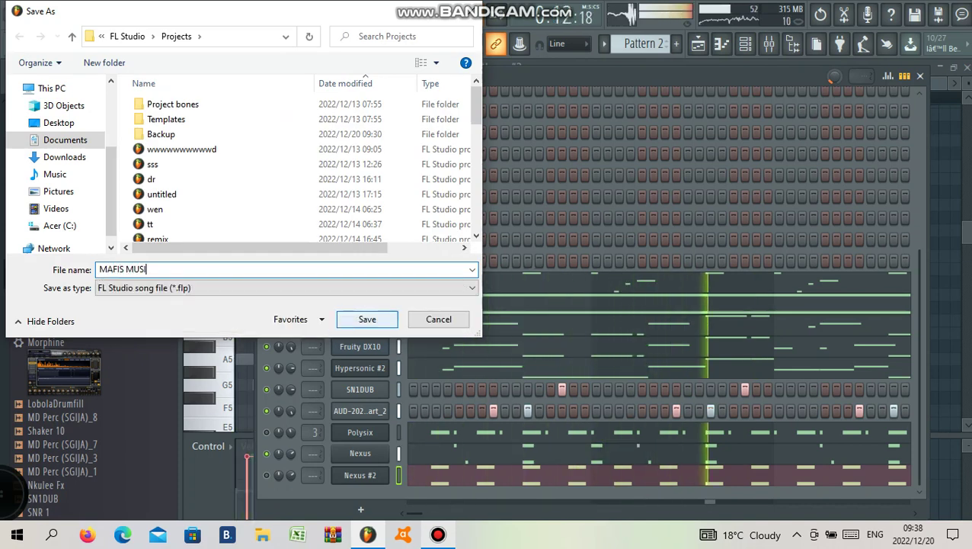
text(Q 012)
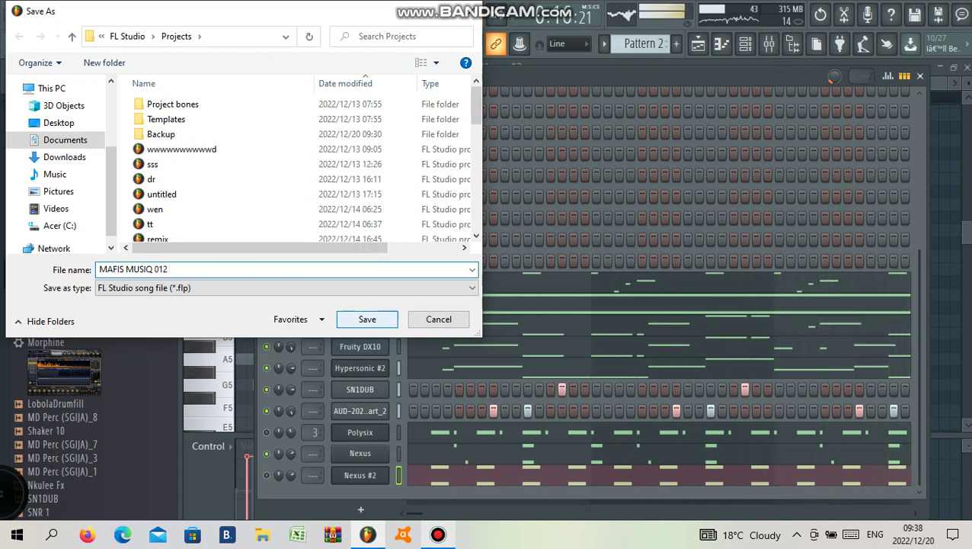
key(Return)
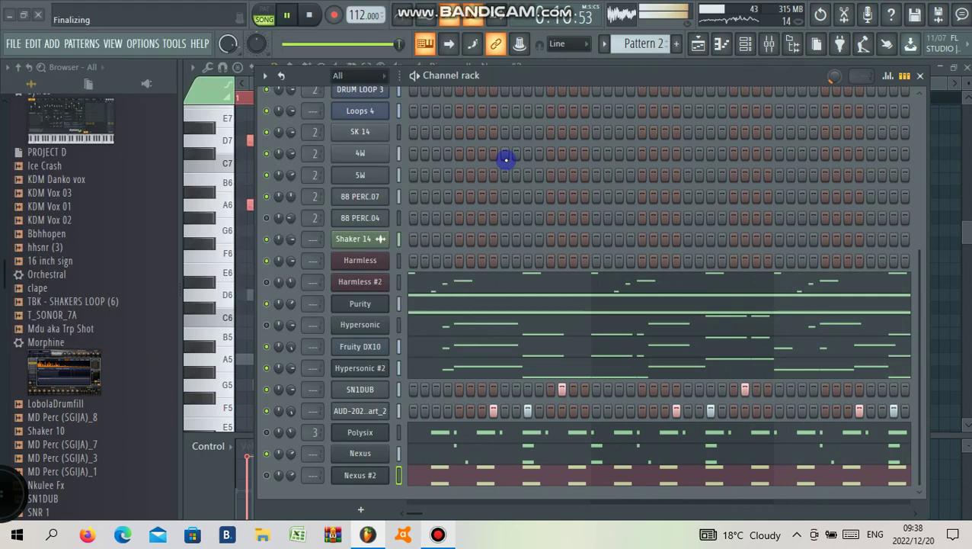